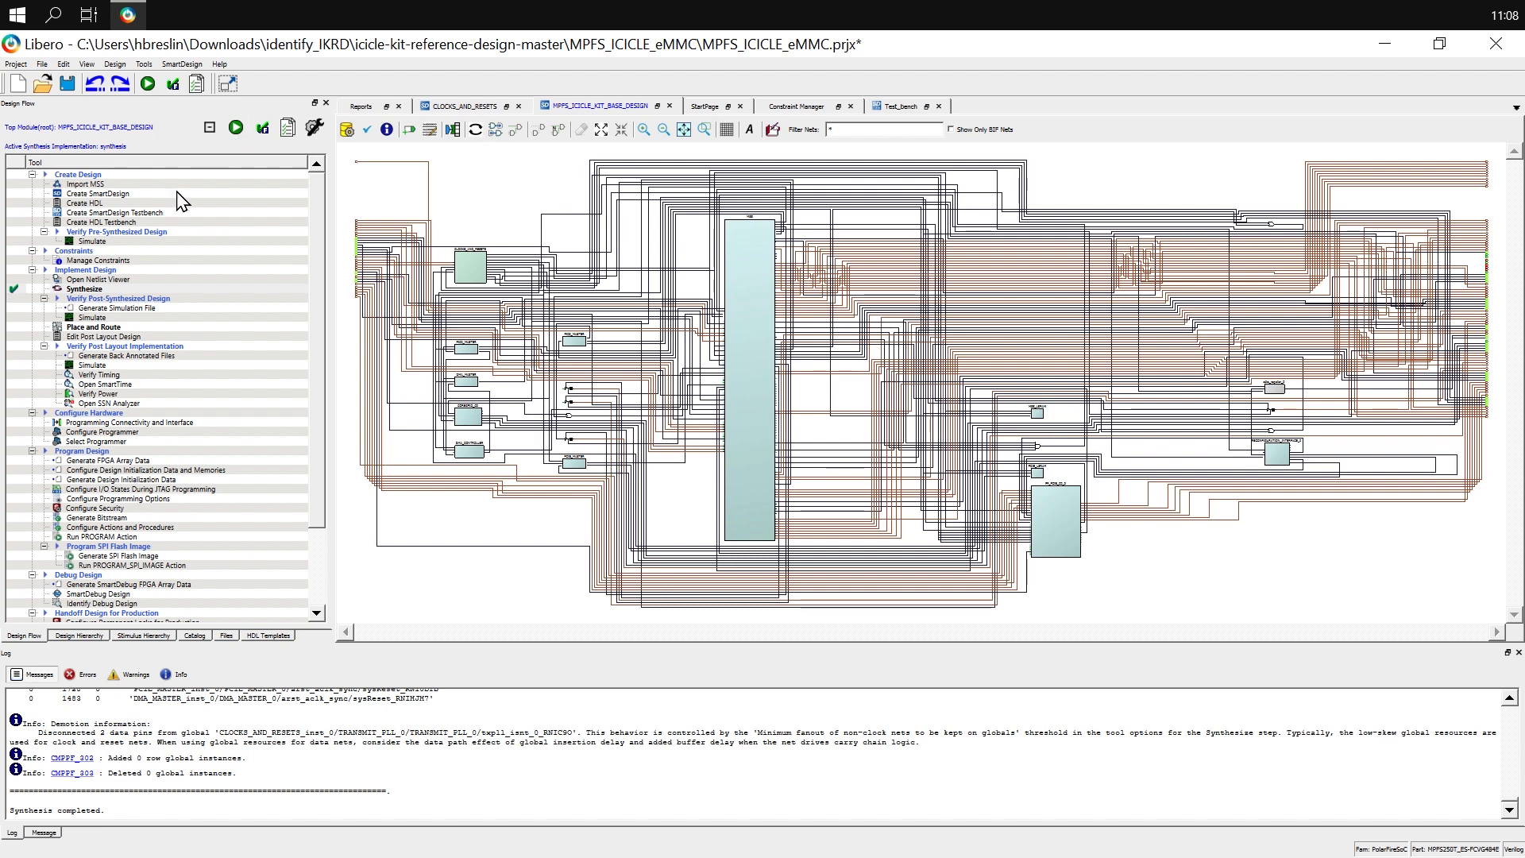
- Open the design's Synthesize stage interactively in Synplify Pro
{"action": "left_click", "coordinate": [118, 288]}
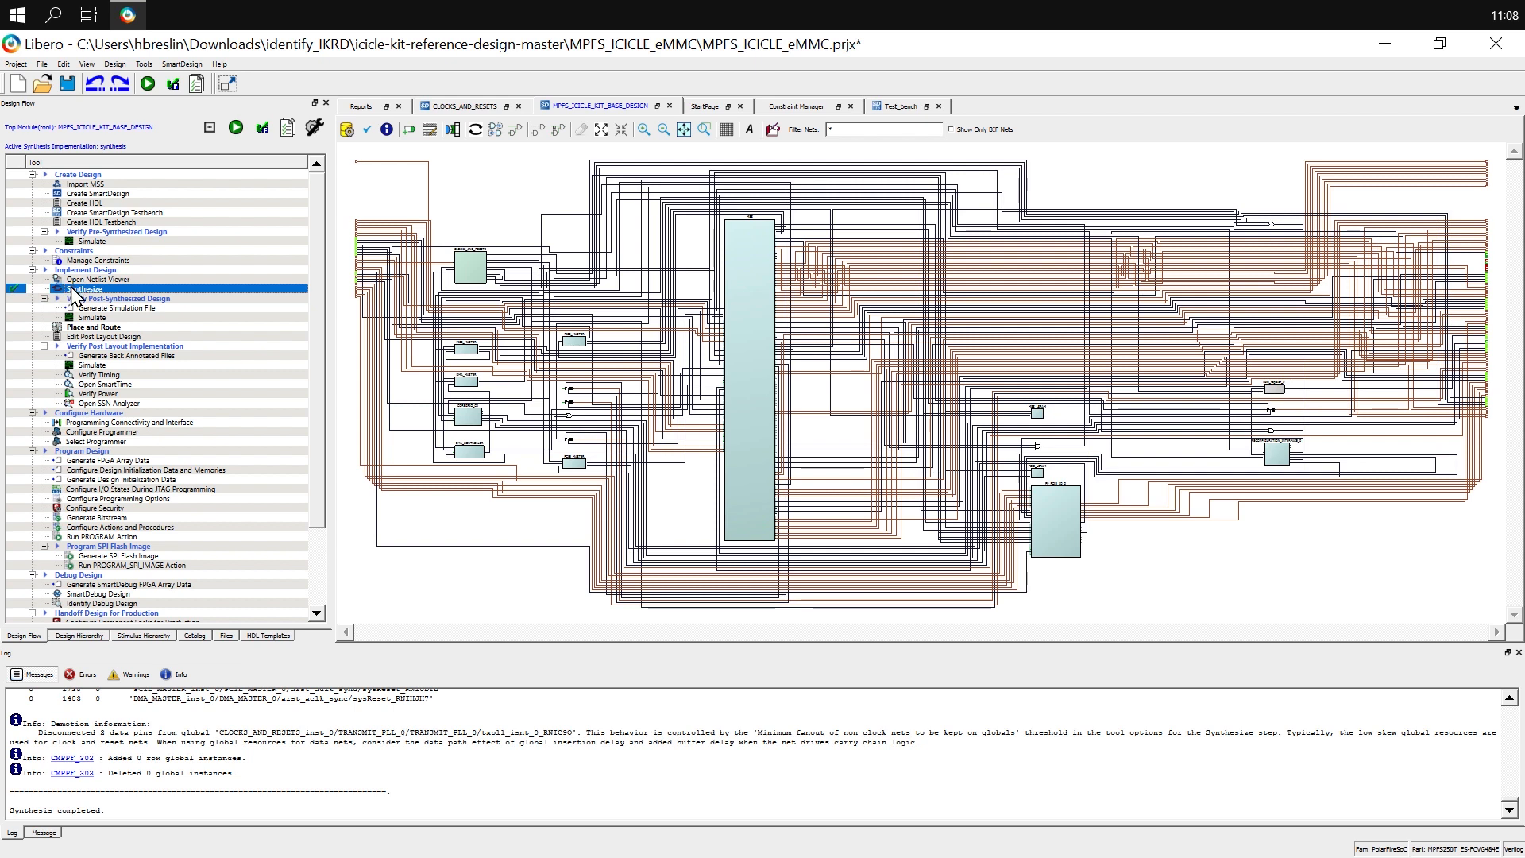
{"action": "right_click", "coordinate": [76, 289]}
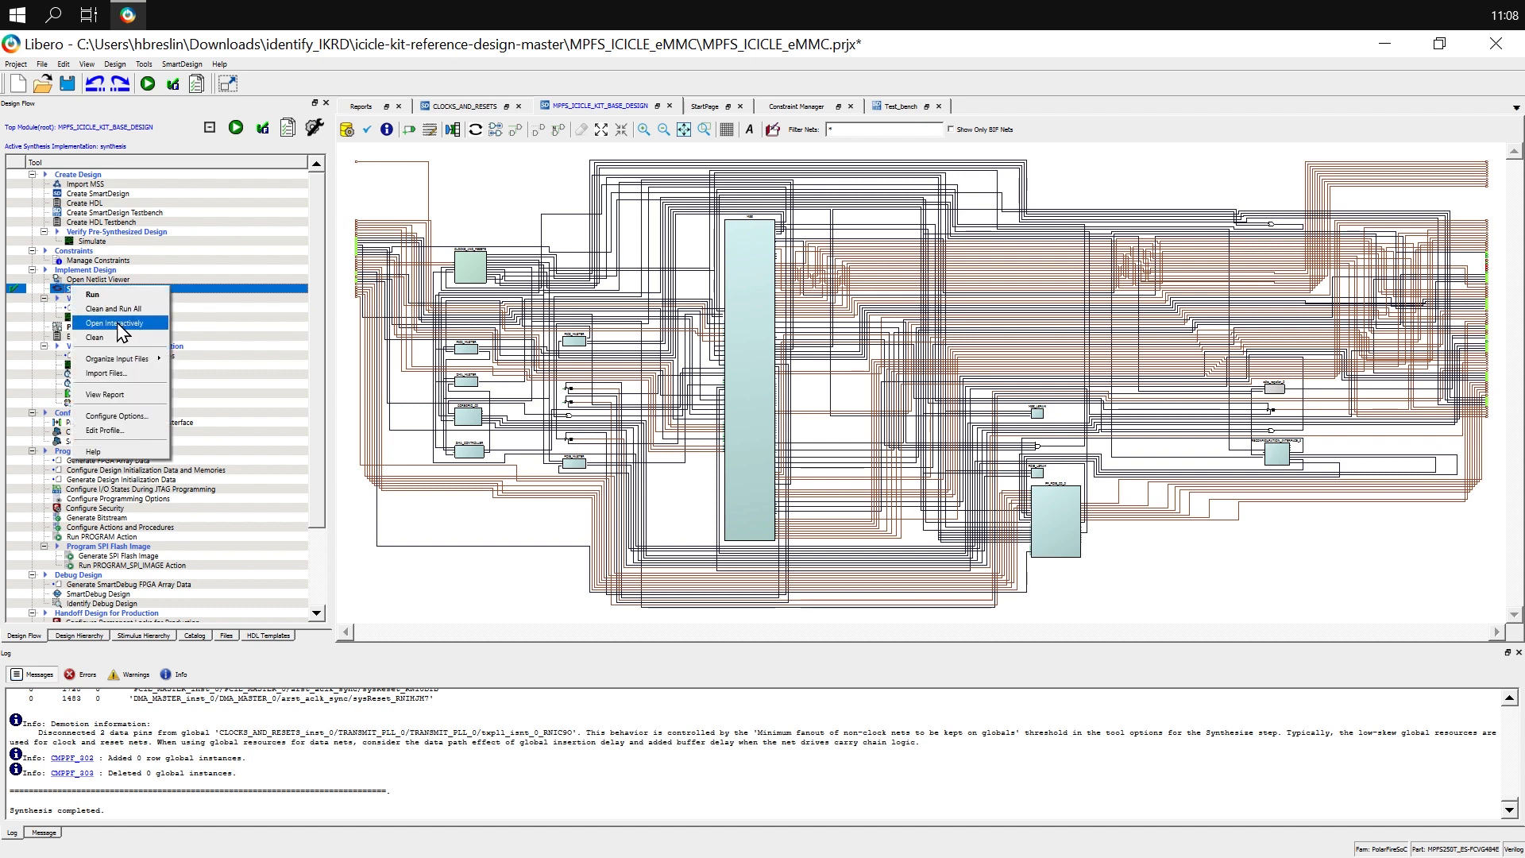
{"action": "left_click", "coordinate": [159, 331]}
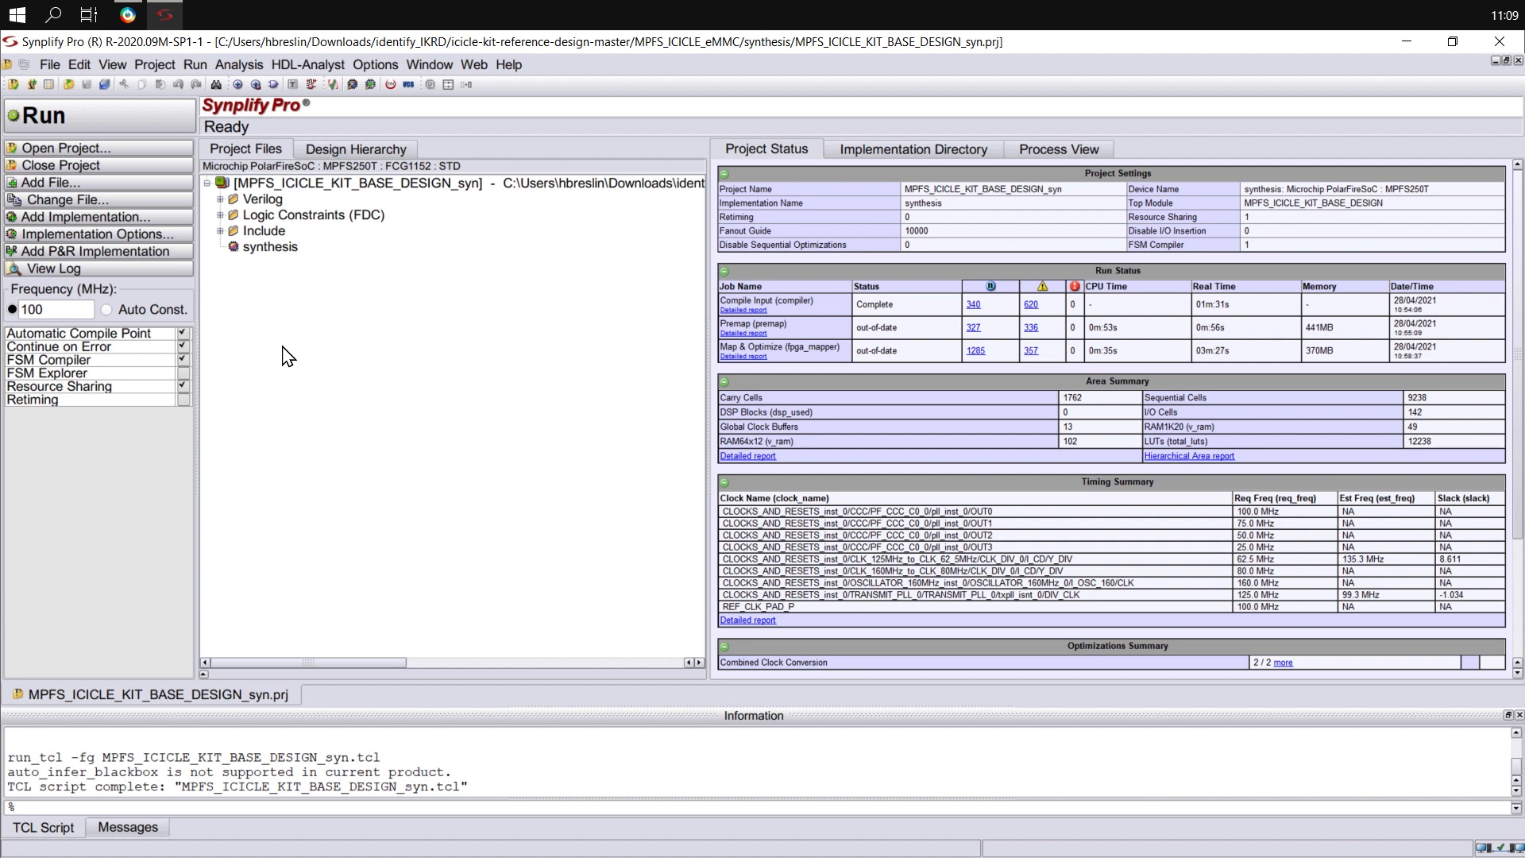
- Add a new Identify implementation named identify_debug based on the synthesis implementation
{"action": "left_click", "coordinate": [273, 249]}
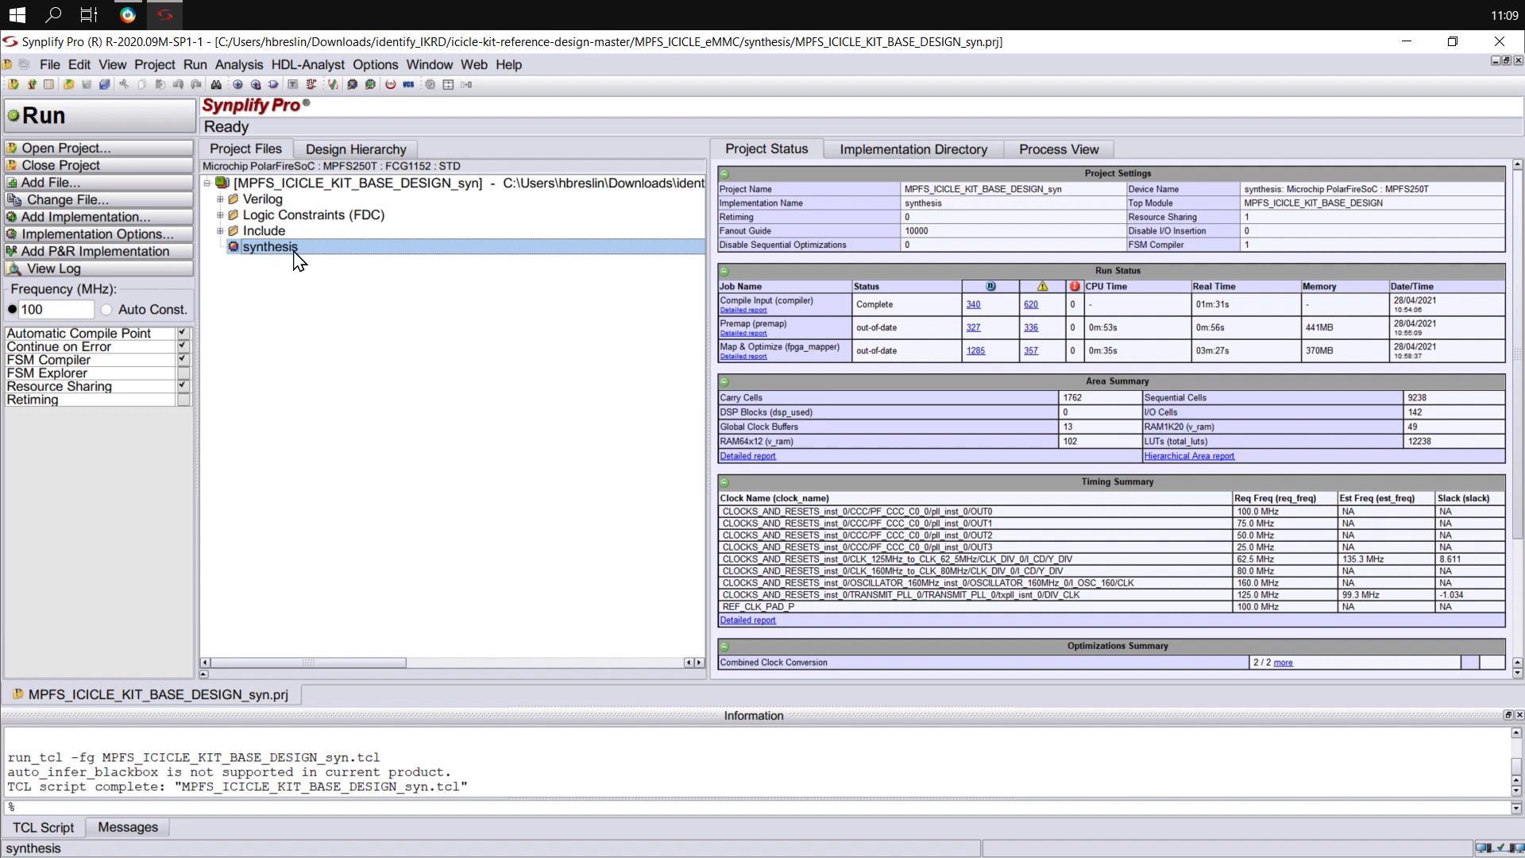
{"action": "right_click", "coordinate": [297, 260]}
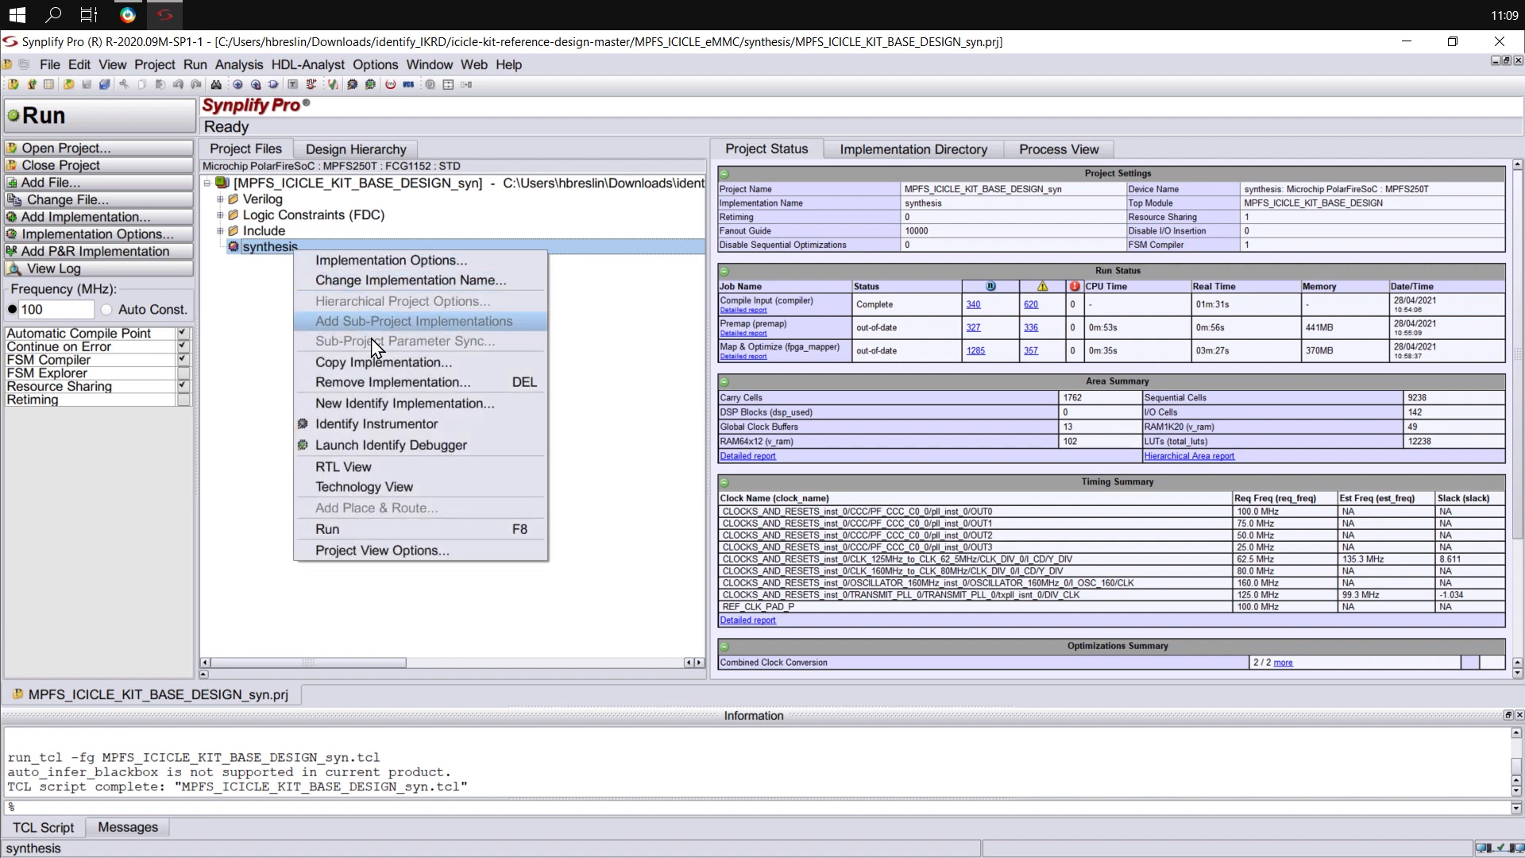
{"action": "left_click", "coordinate": [520, 411]}
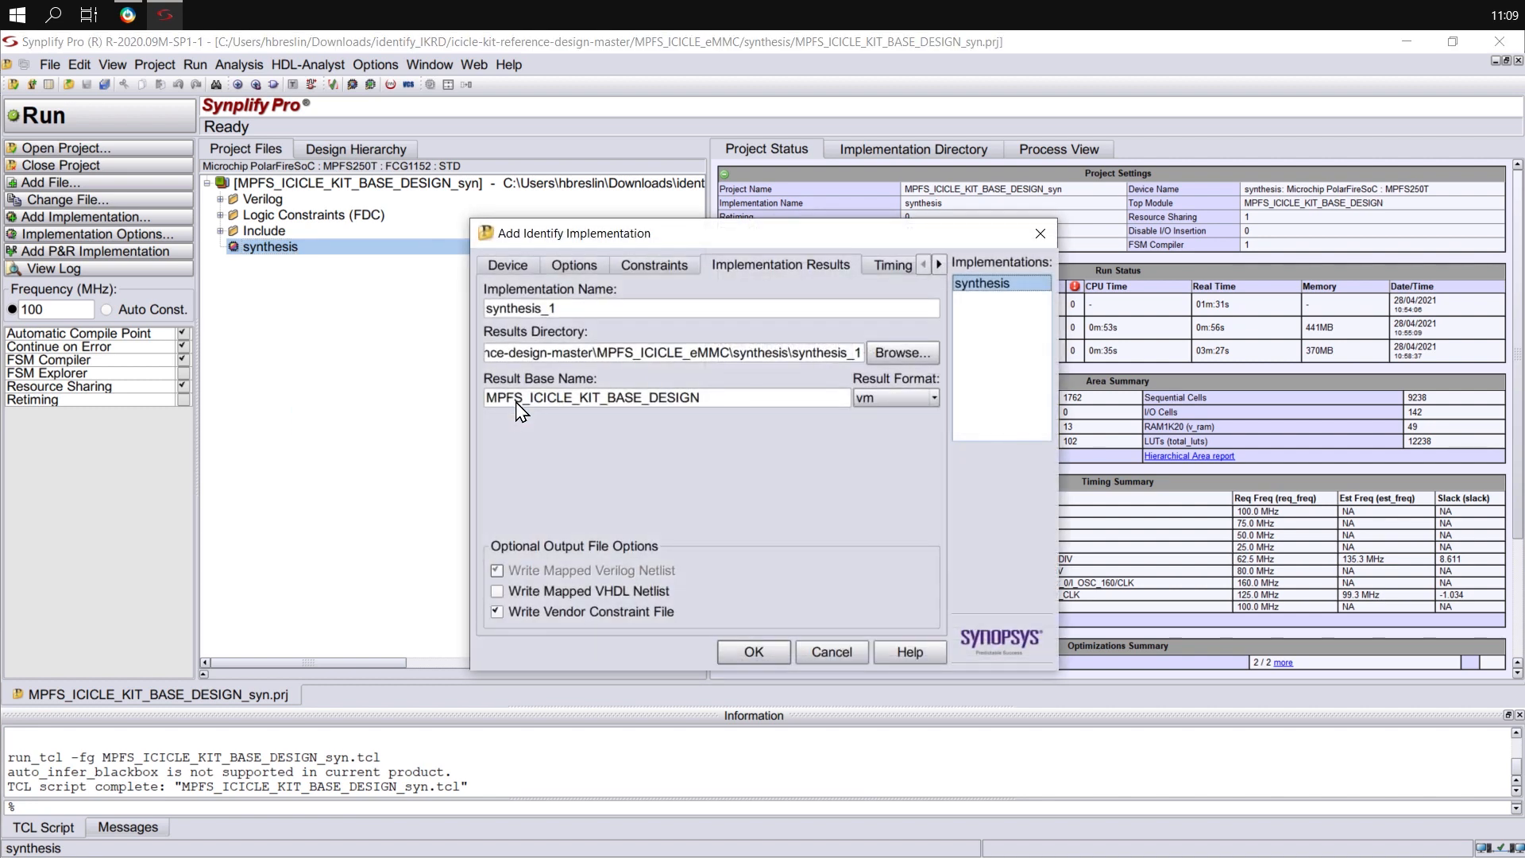
{"action": "left_click_drag", "start_coordinate": [610, 315], "coordinate": [426, 317]}
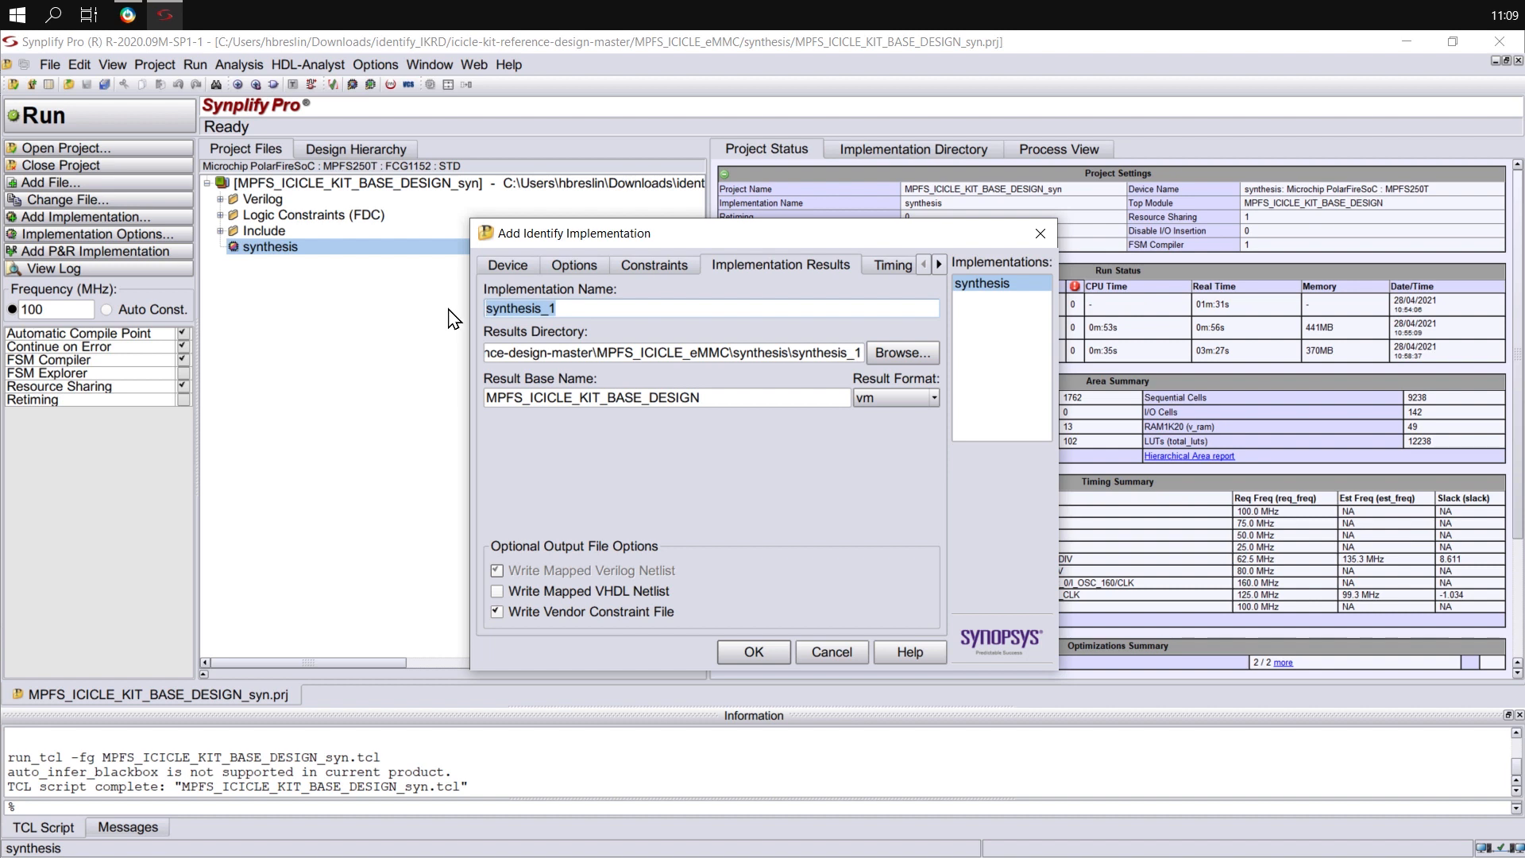
{"action": "type", "text": "ident"}
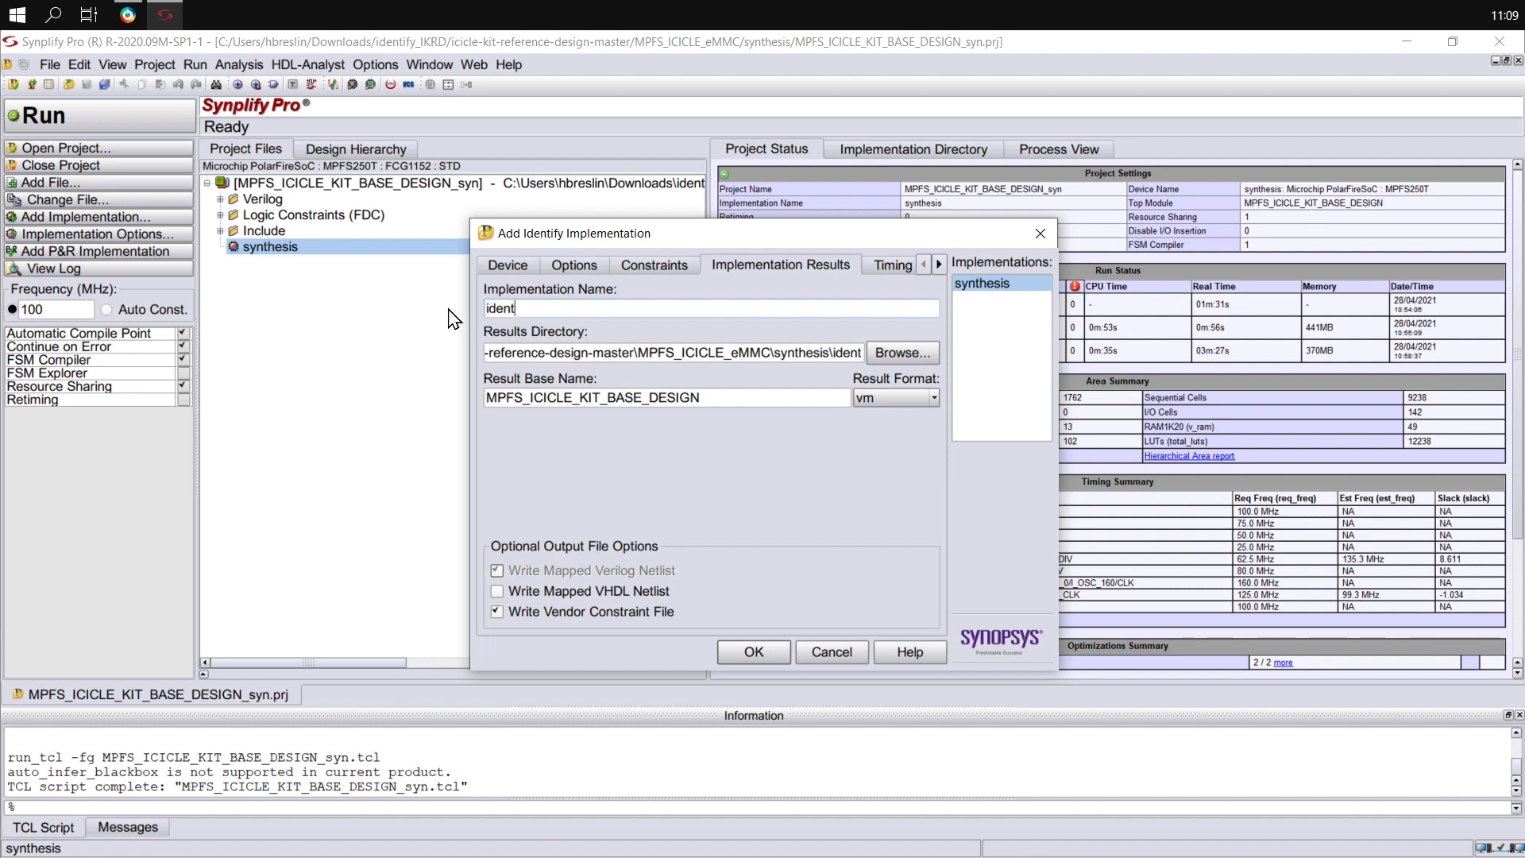
{"action": "type", "text": "ify_debug"}
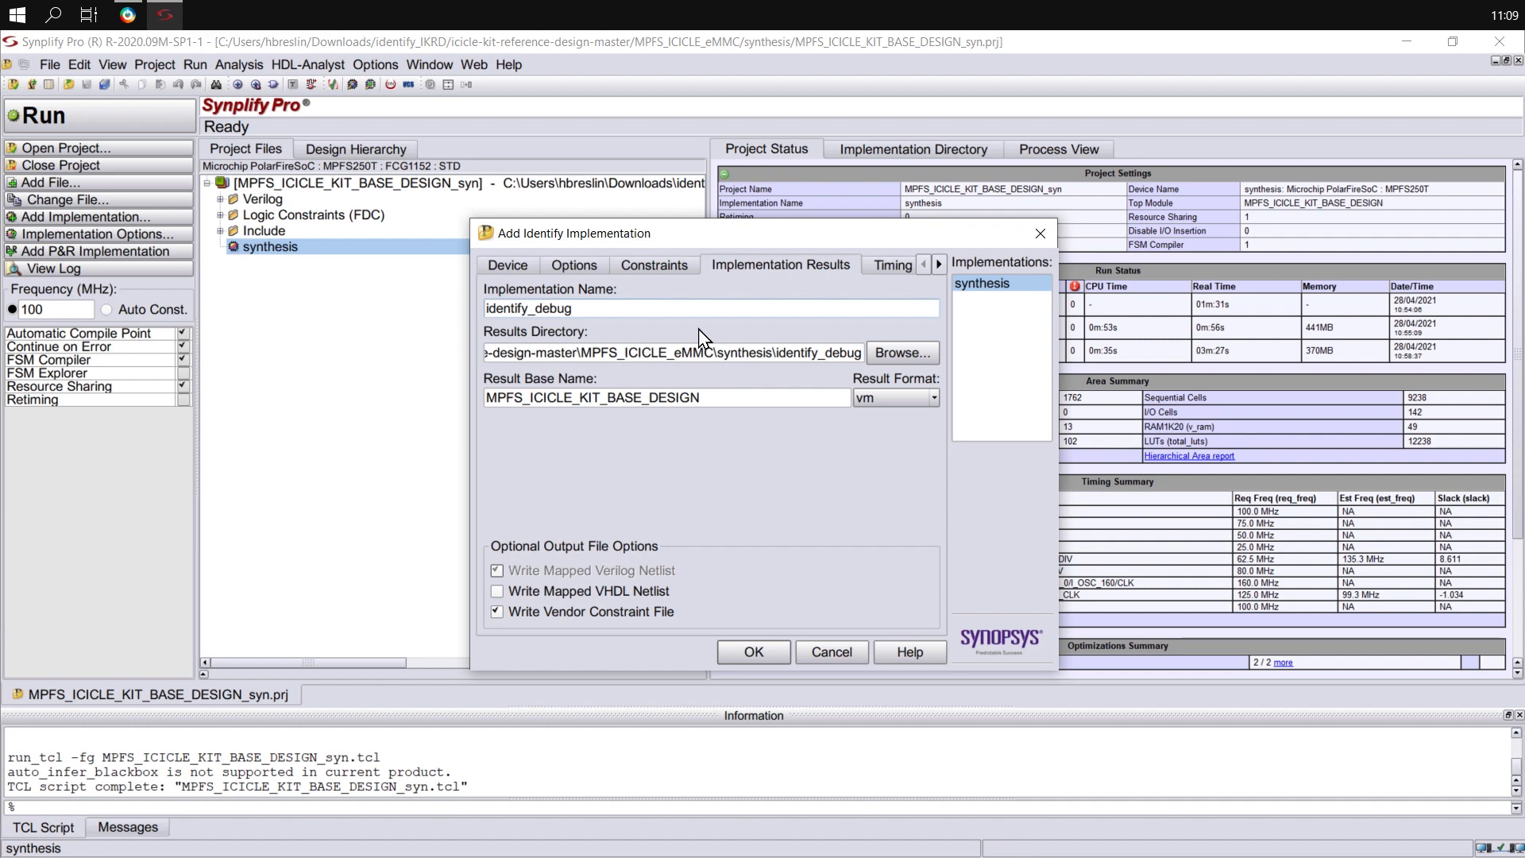
{"action": "left_click", "coordinate": [742, 649]}
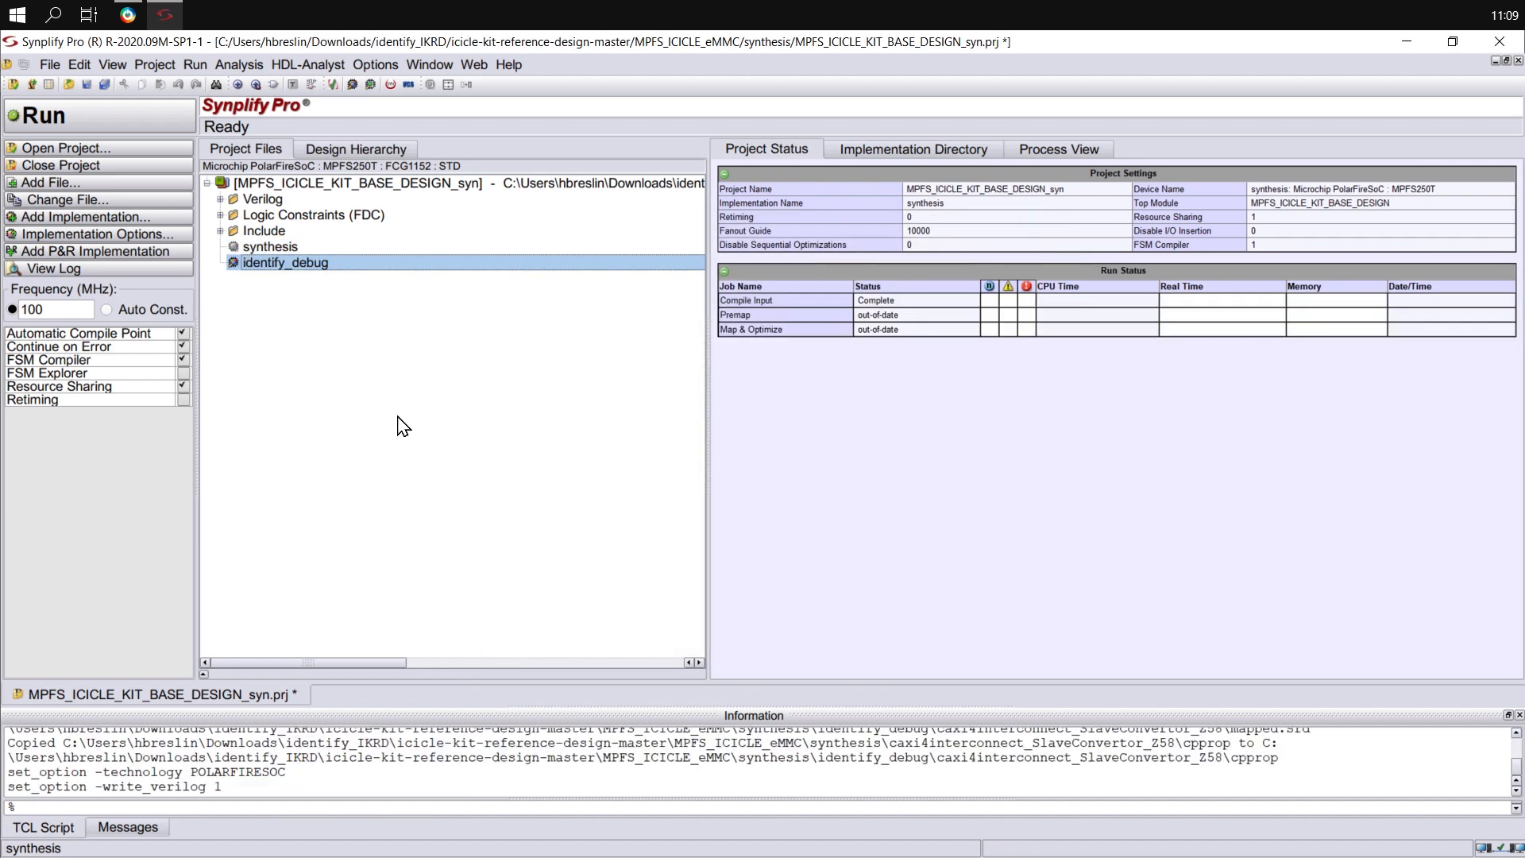
- Launch Identify Instrumentor for the identify_debug implementation, saving the project changes, and show its IICE settings
{"action": "right_click", "coordinate": [275, 268]}
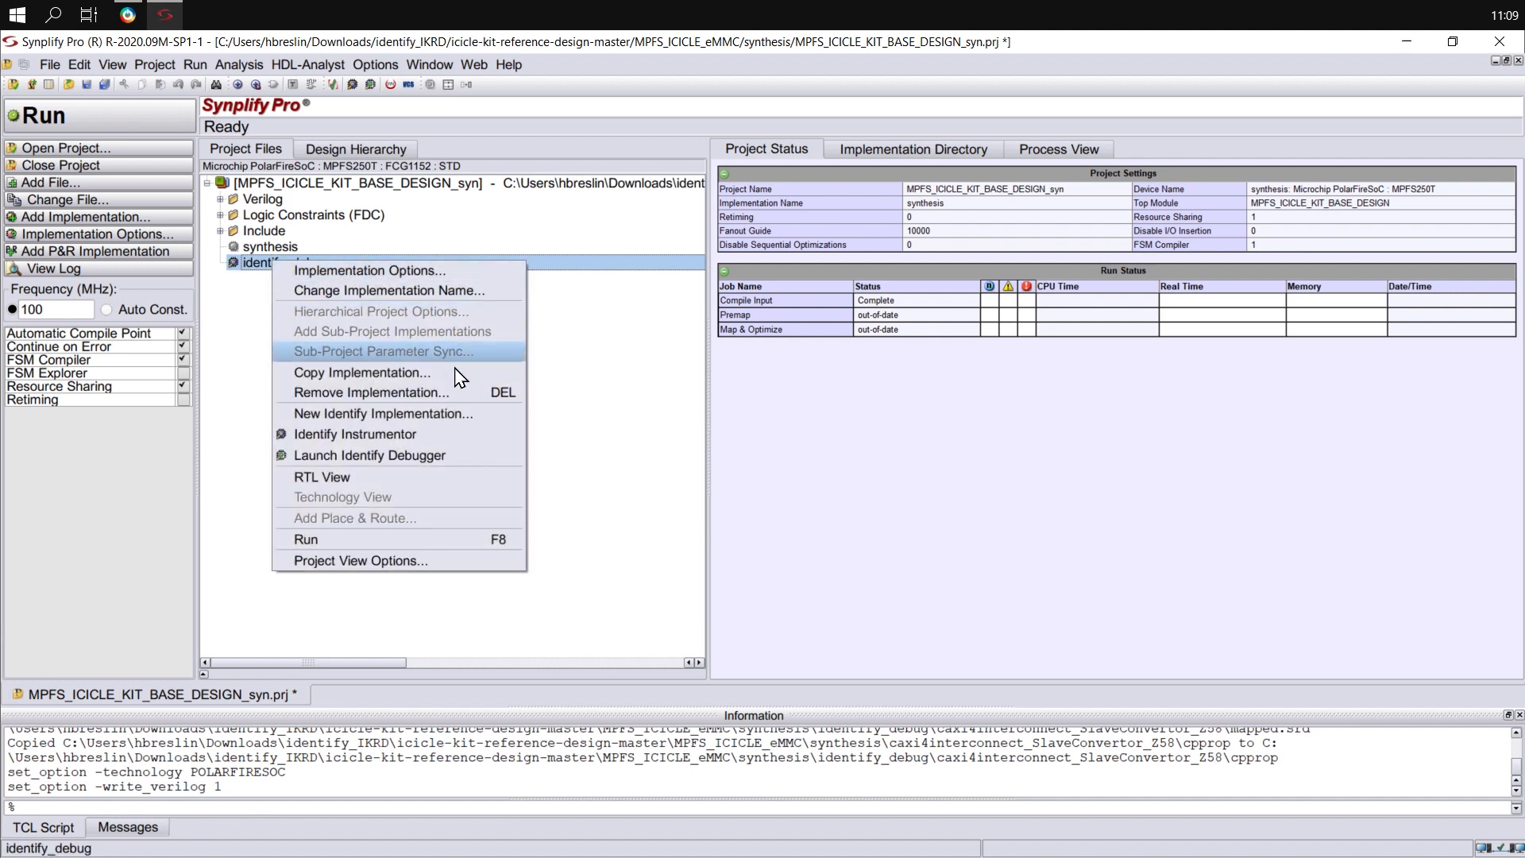
{"action": "left_click", "coordinate": [421, 434]}
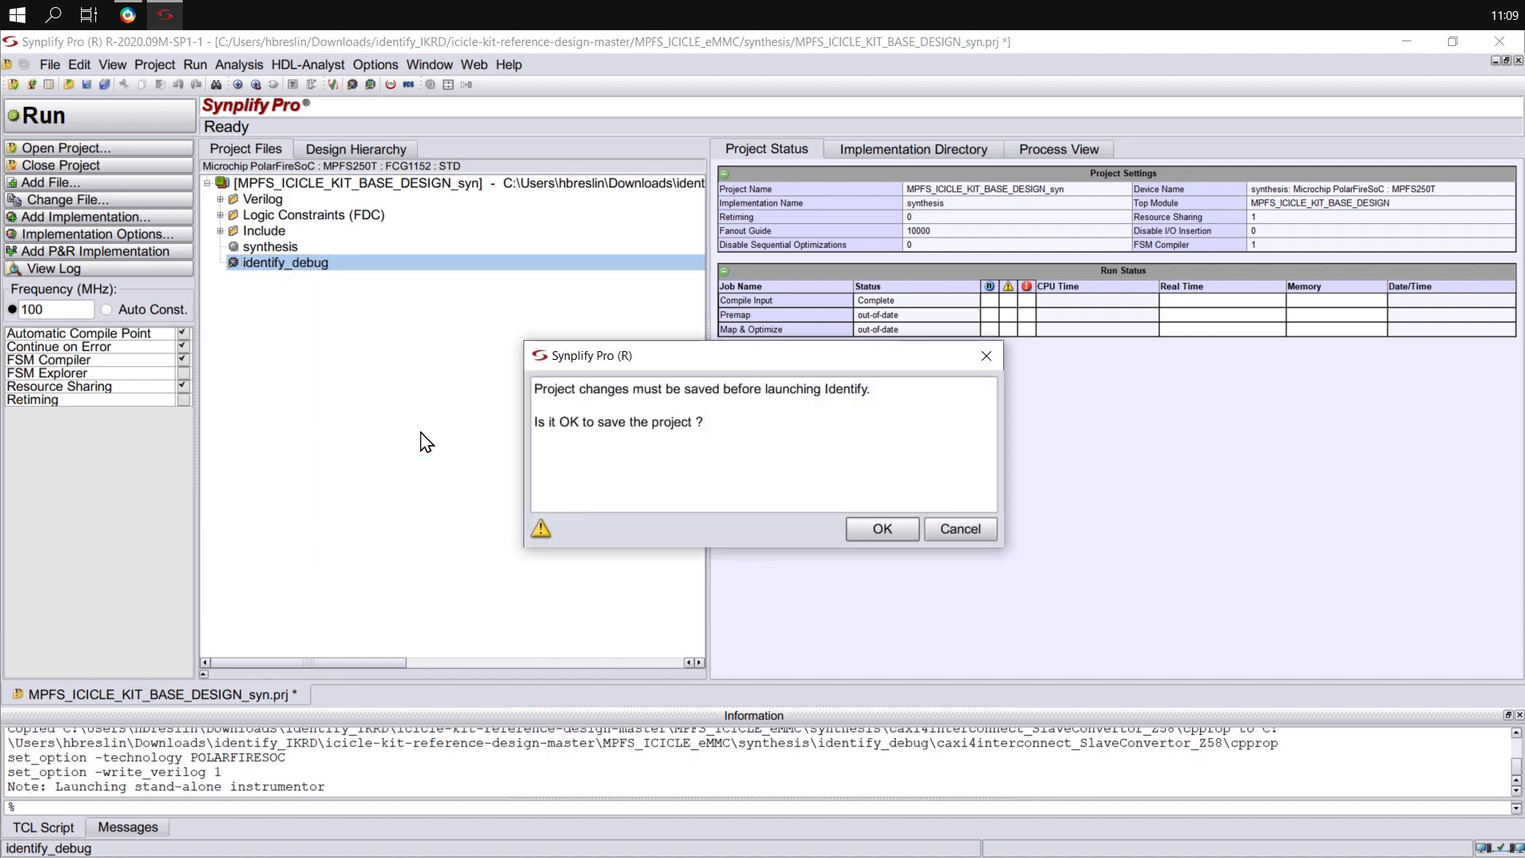
{"action": "left_click", "coordinate": [873, 530]}
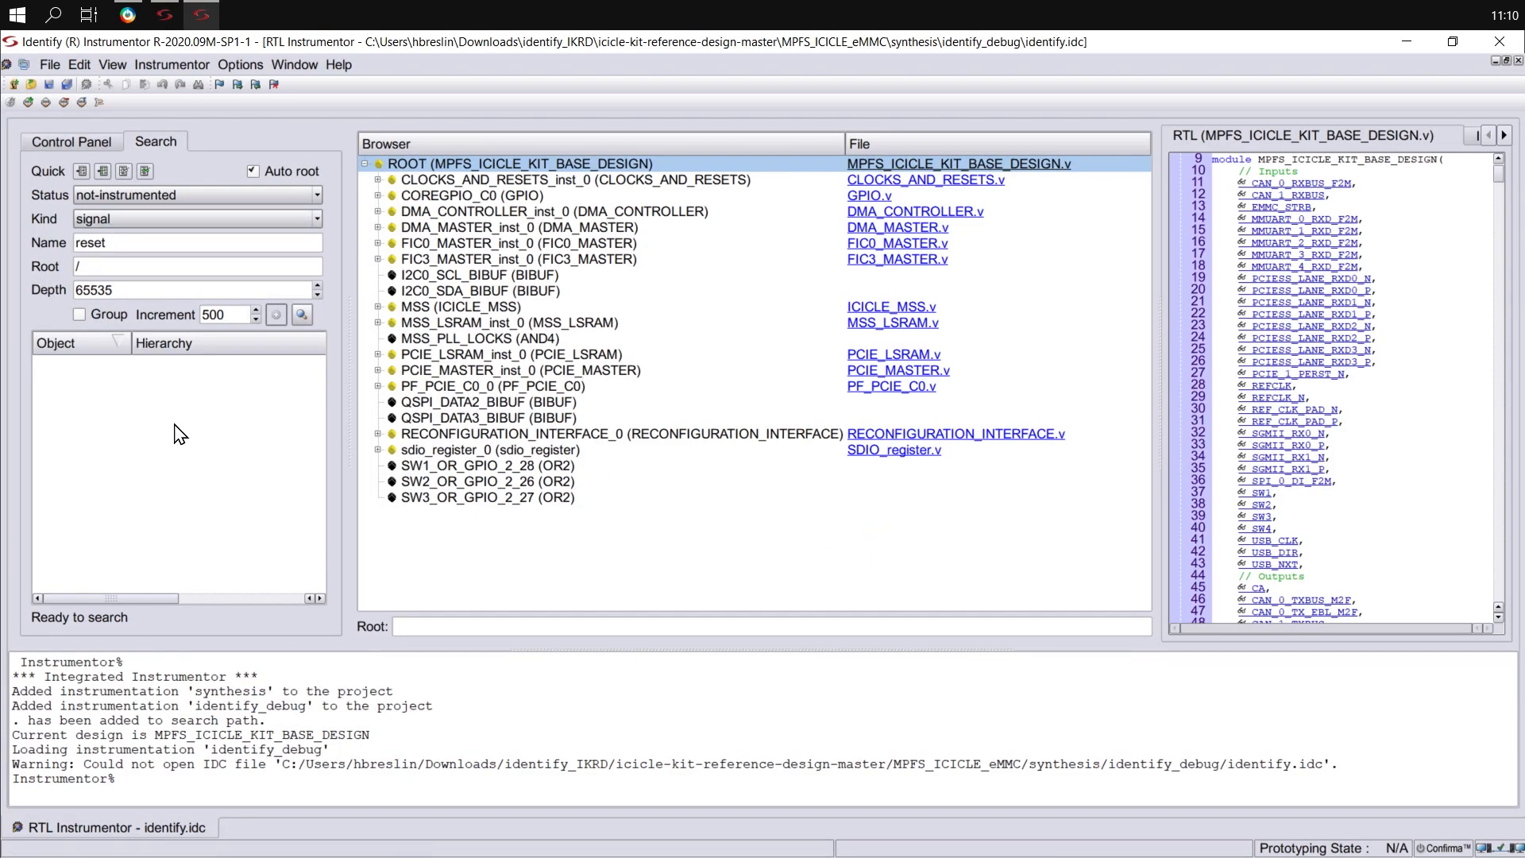
{"action": "left_click", "coordinate": [89, 143]}
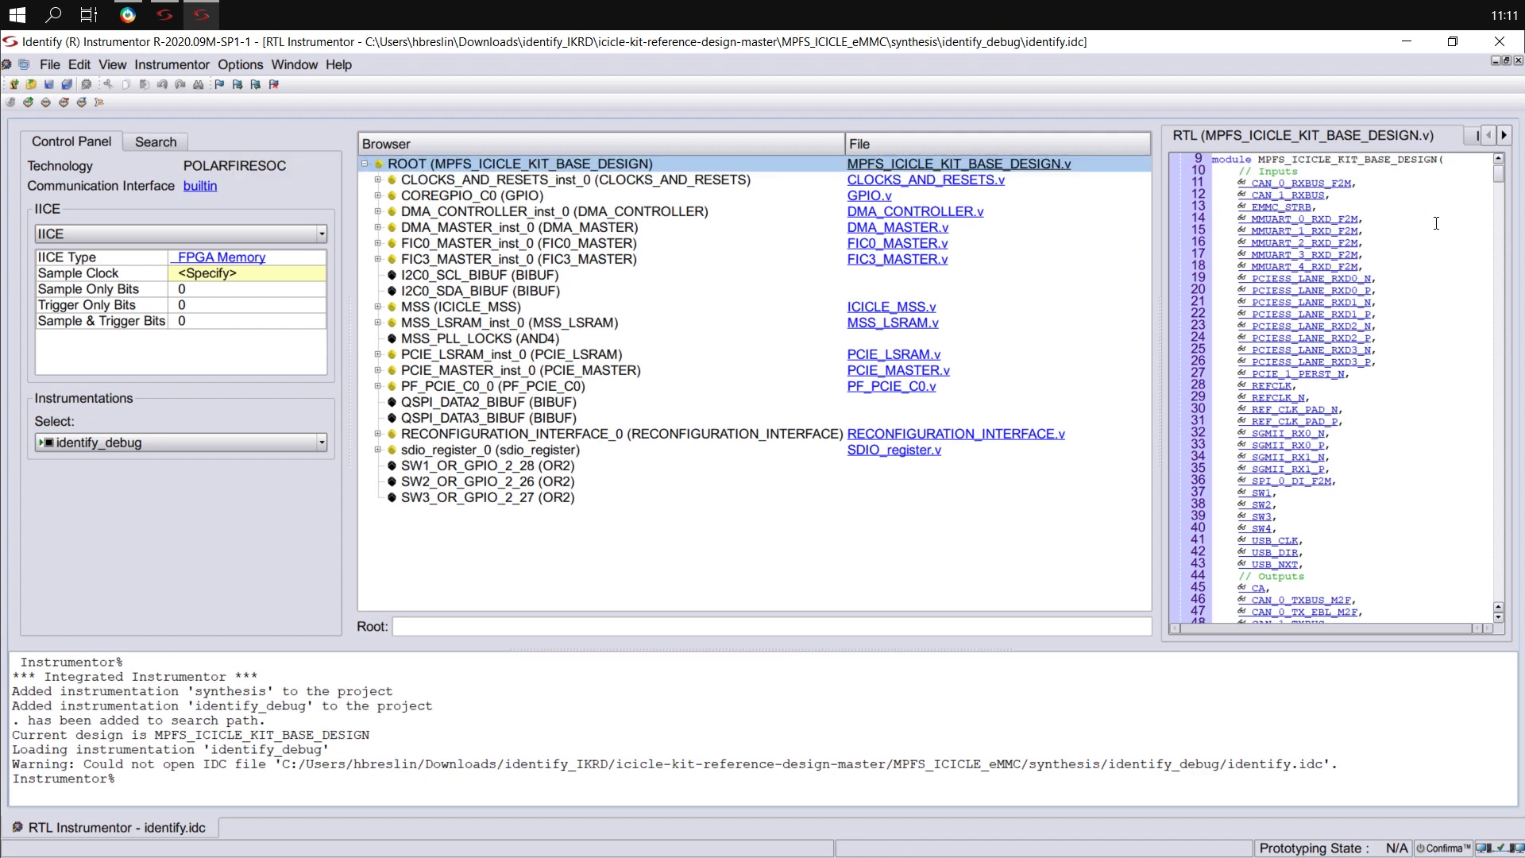
- Switch to Libero and locate the MSS_LSRAM block in the MPFS_ICICLE_KIT_BASE_DESIGN schematic
{"action": "left_click", "coordinate": [129, 18]}
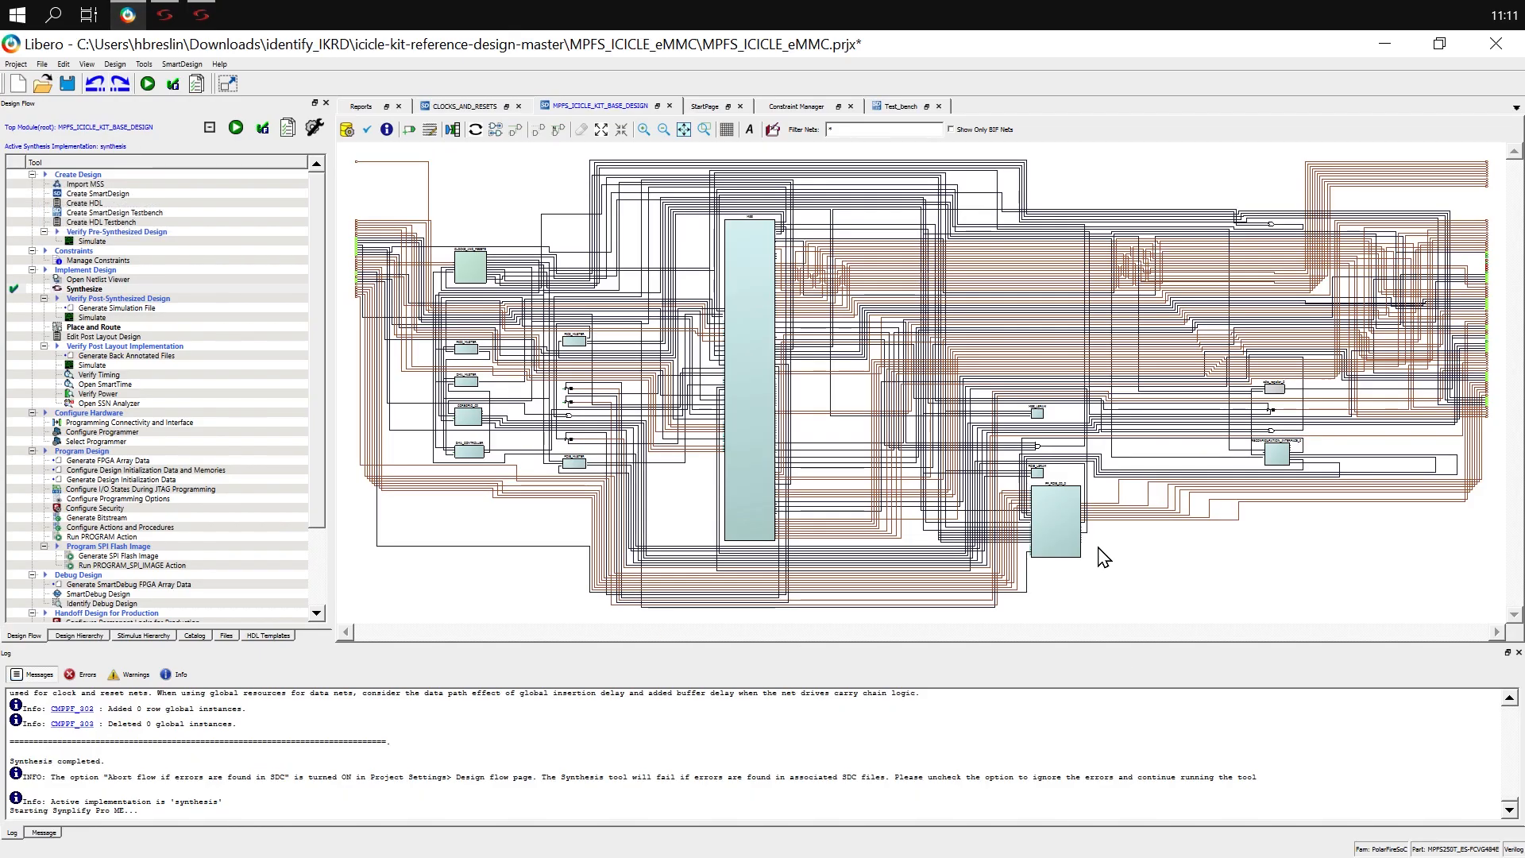
{"action": "scroll", "coordinate": [1103, 557], "scroll_direction": "up", "scroll_amount": 6, "text": "ctrl"}
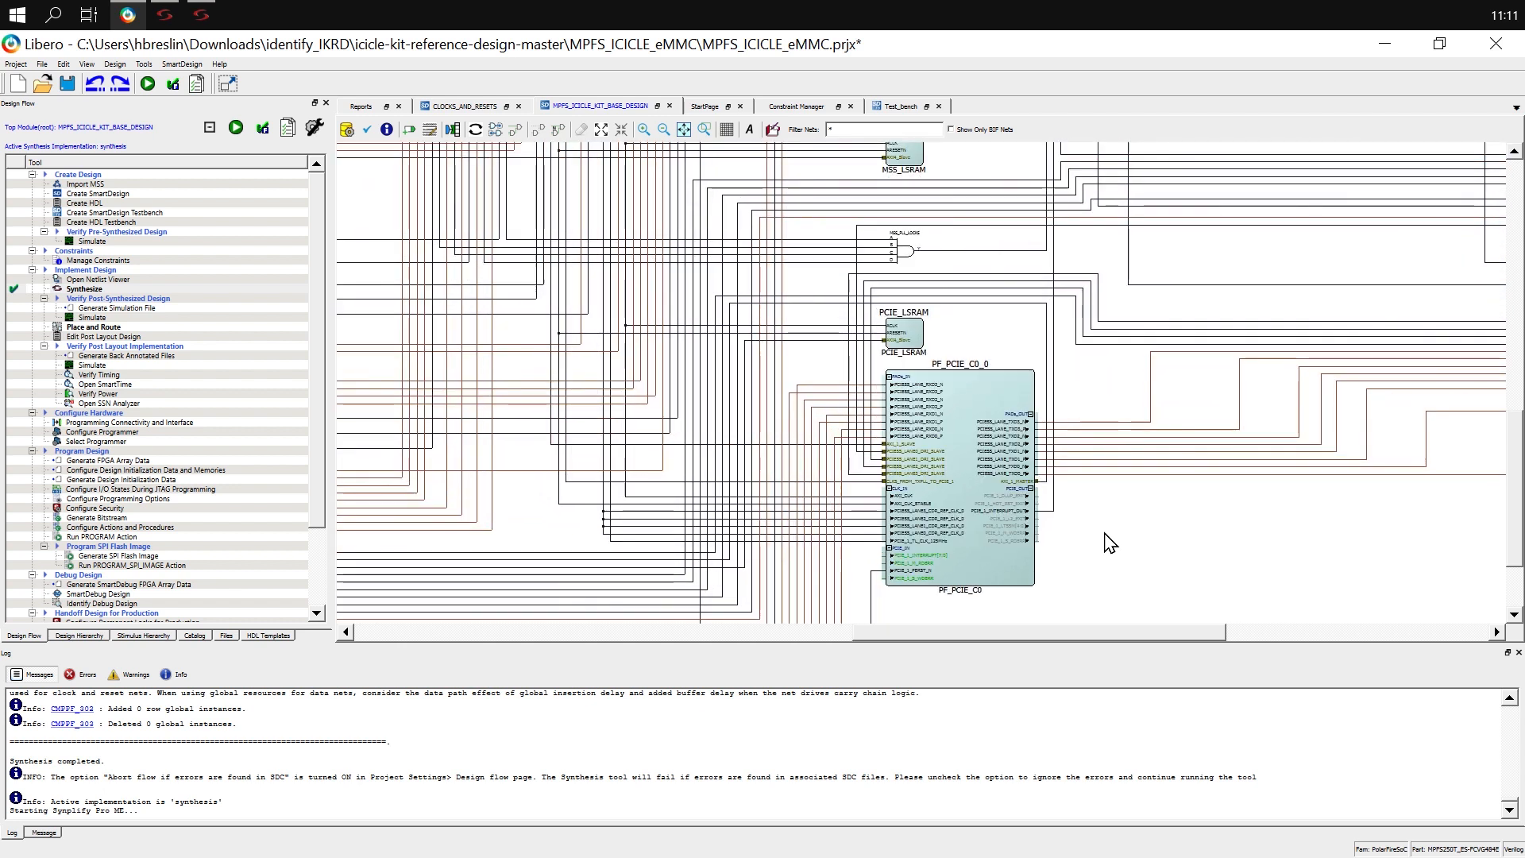
{"action": "scroll", "coordinate": [1344, 530], "scroll_direction": "down", "scroll_amount": 5, "text": "ctrl"}
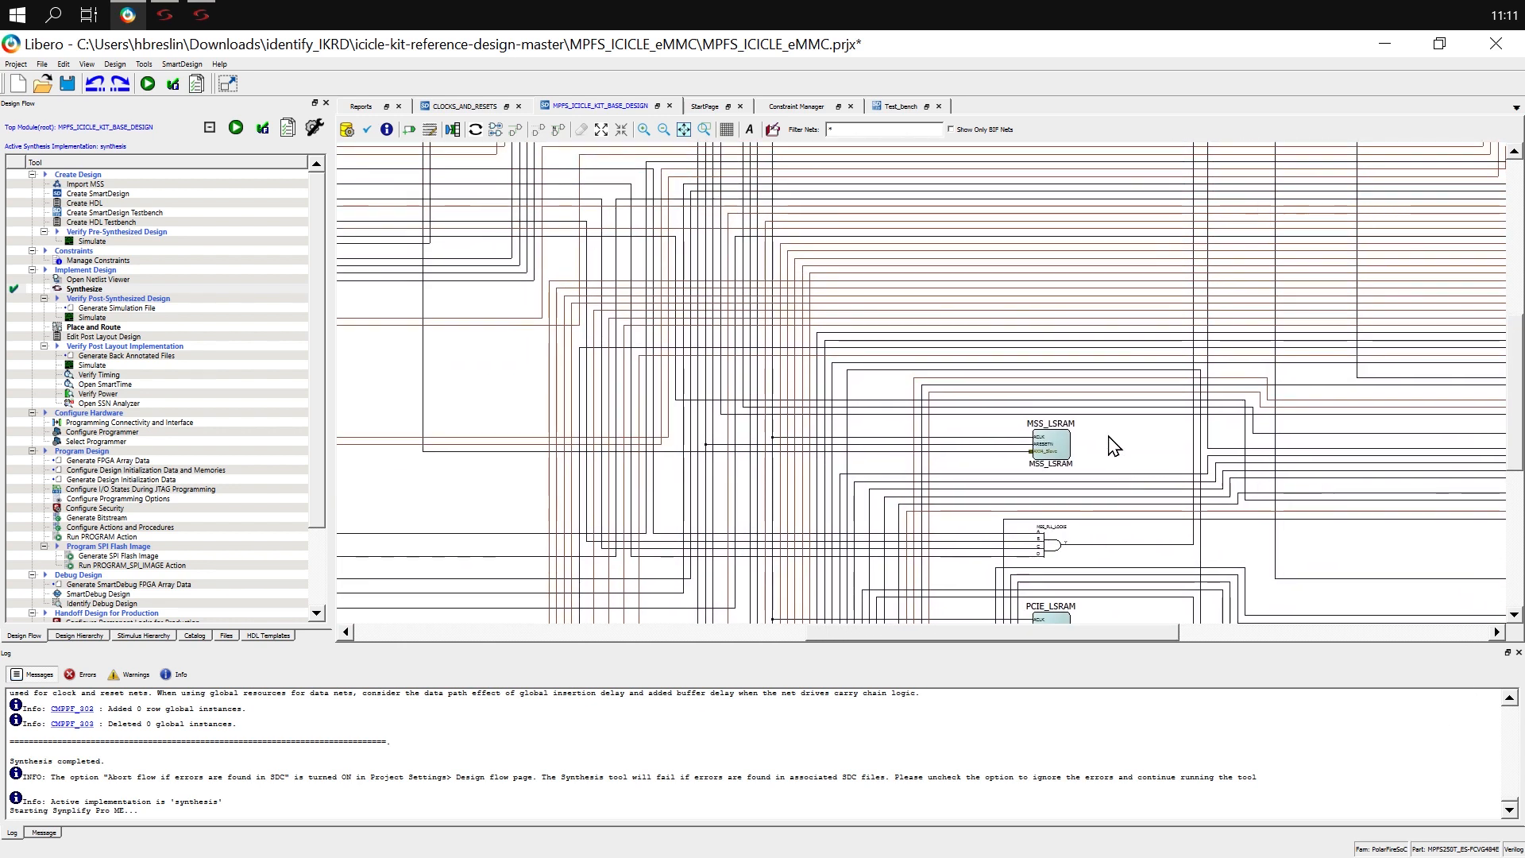
{"action": "scroll", "coordinate": [1109, 457], "scroll_direction": "up", "scroll_amount": 6, "text": "ctrl"}
{"action": "scroll", "coordinate": [1109, 458], "scroll_direction": "up", "scroll_amount": 3, "text": "ctrl"}
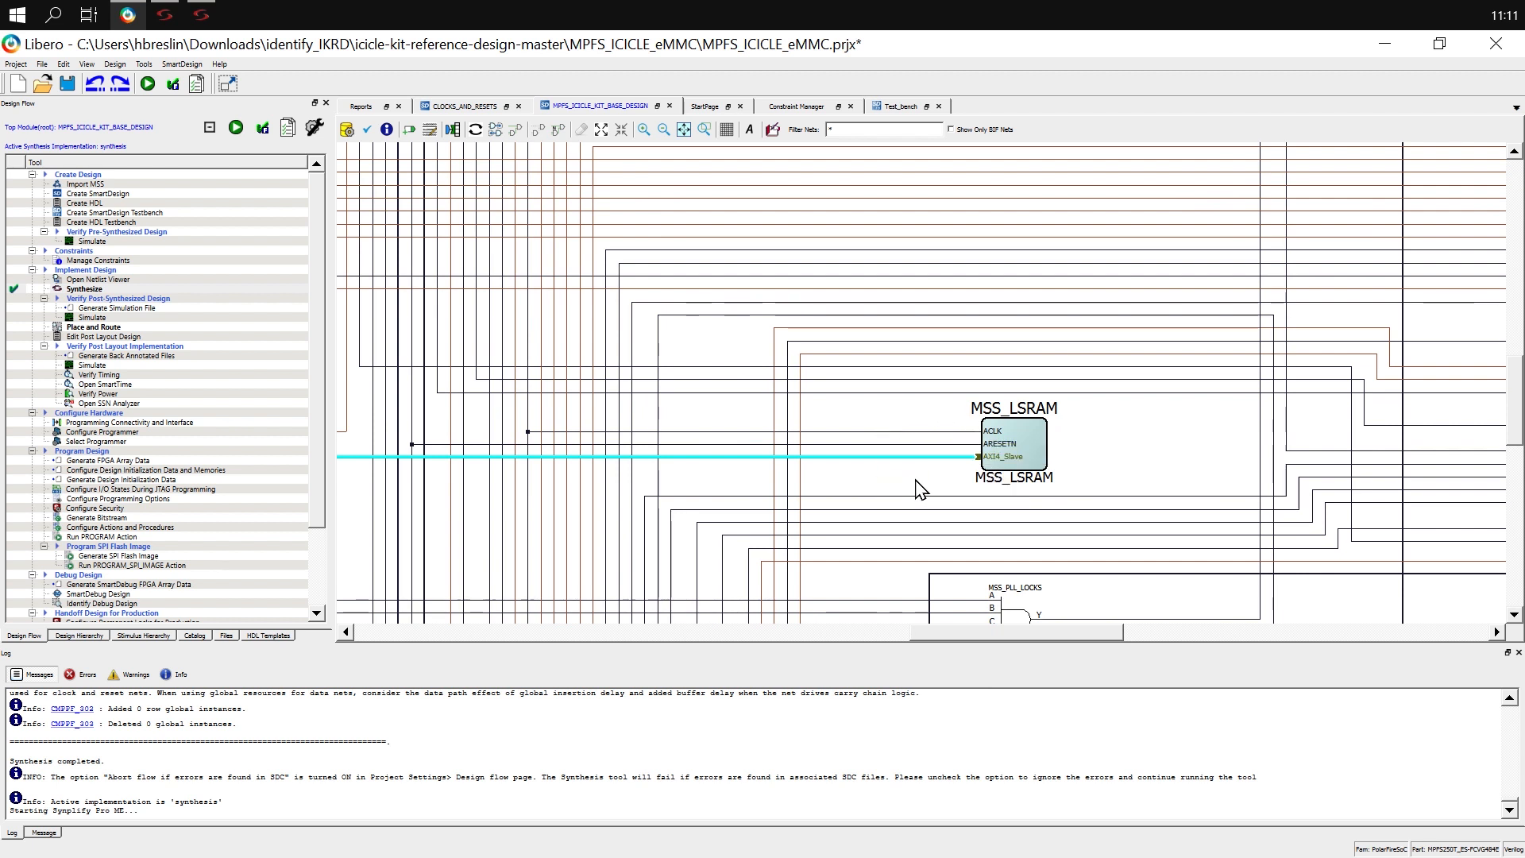
{"action": "left_click", "coordinate": [1038, 451]}
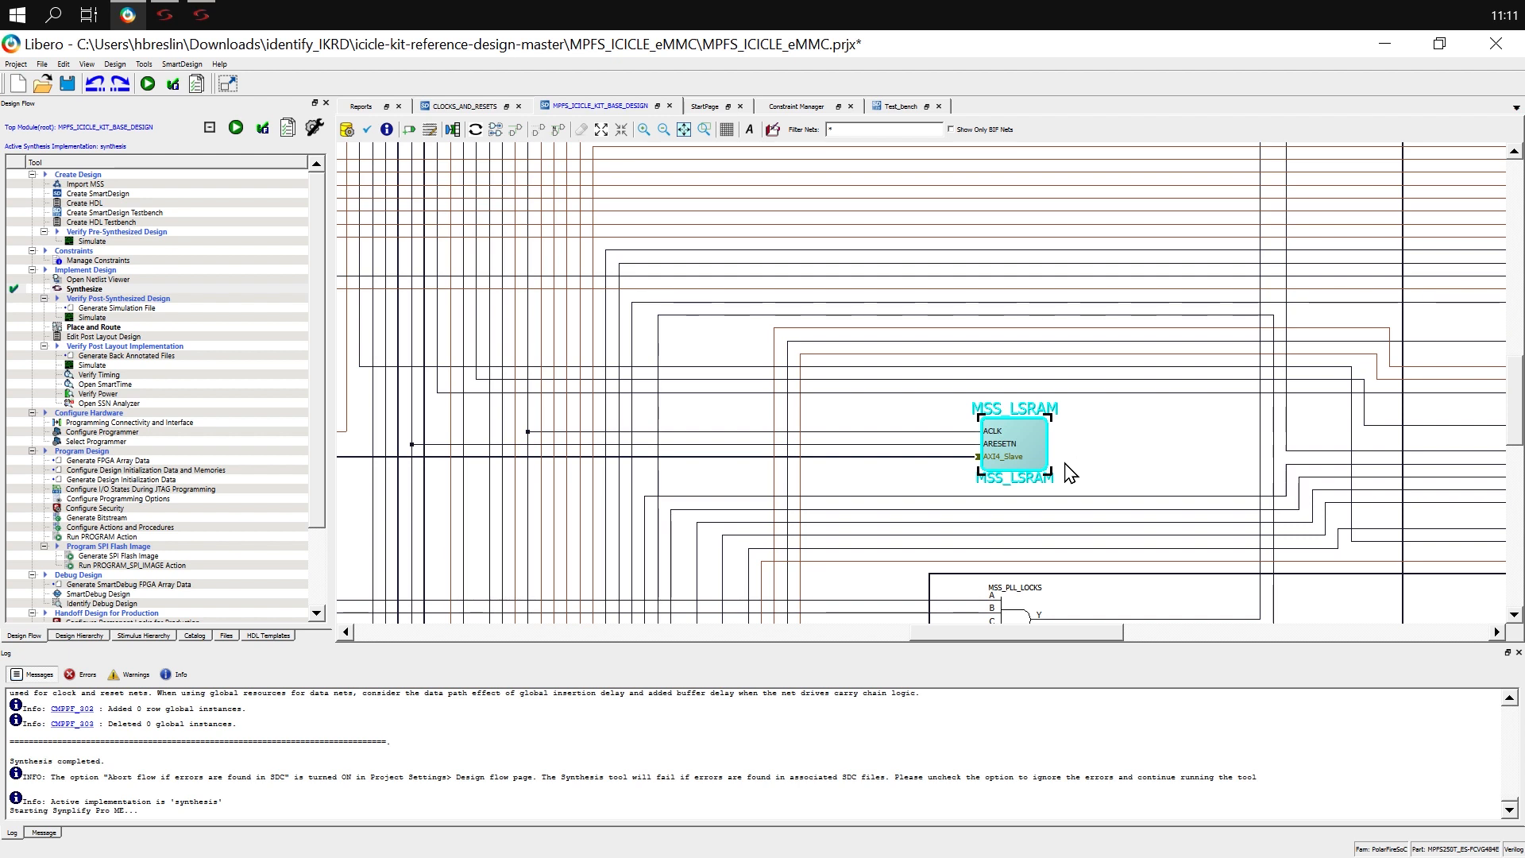
- Trace the net on the AXI4_Slave port of MSS_LSRAM back through the schematic to its source block
{"action": "left_click", "coordinate": [869, 458]}
{"action": "scroll", "coordinate": [869, 458], "scroll_direction": "down", "scroll_amount": 2, "text": "ctrl"}
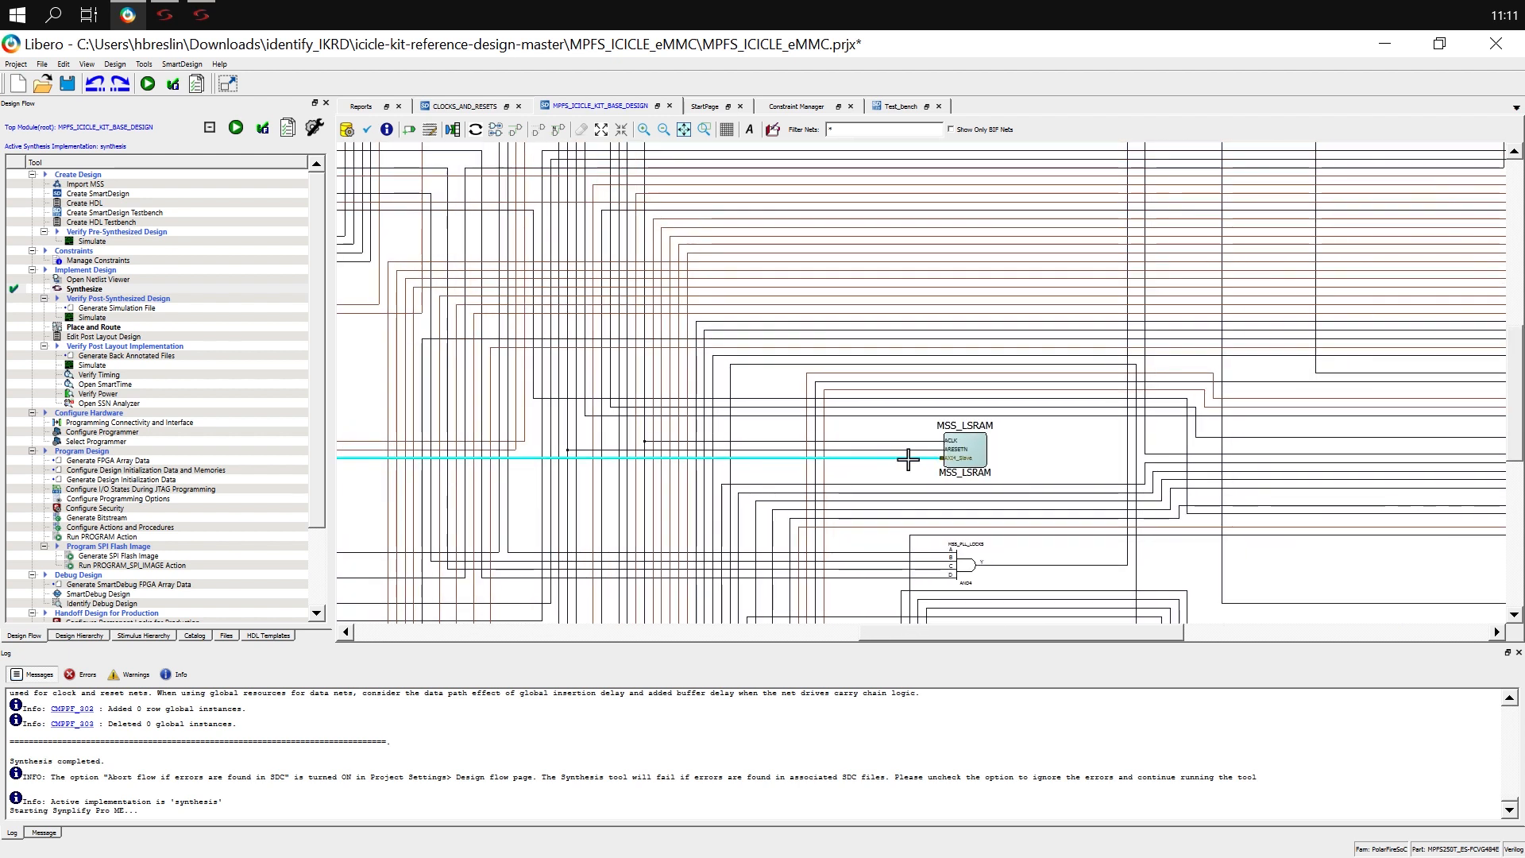
{"action": "middle_click_drag", "start_coordinate": [865, 457], "coordinate": [1271, 433]}
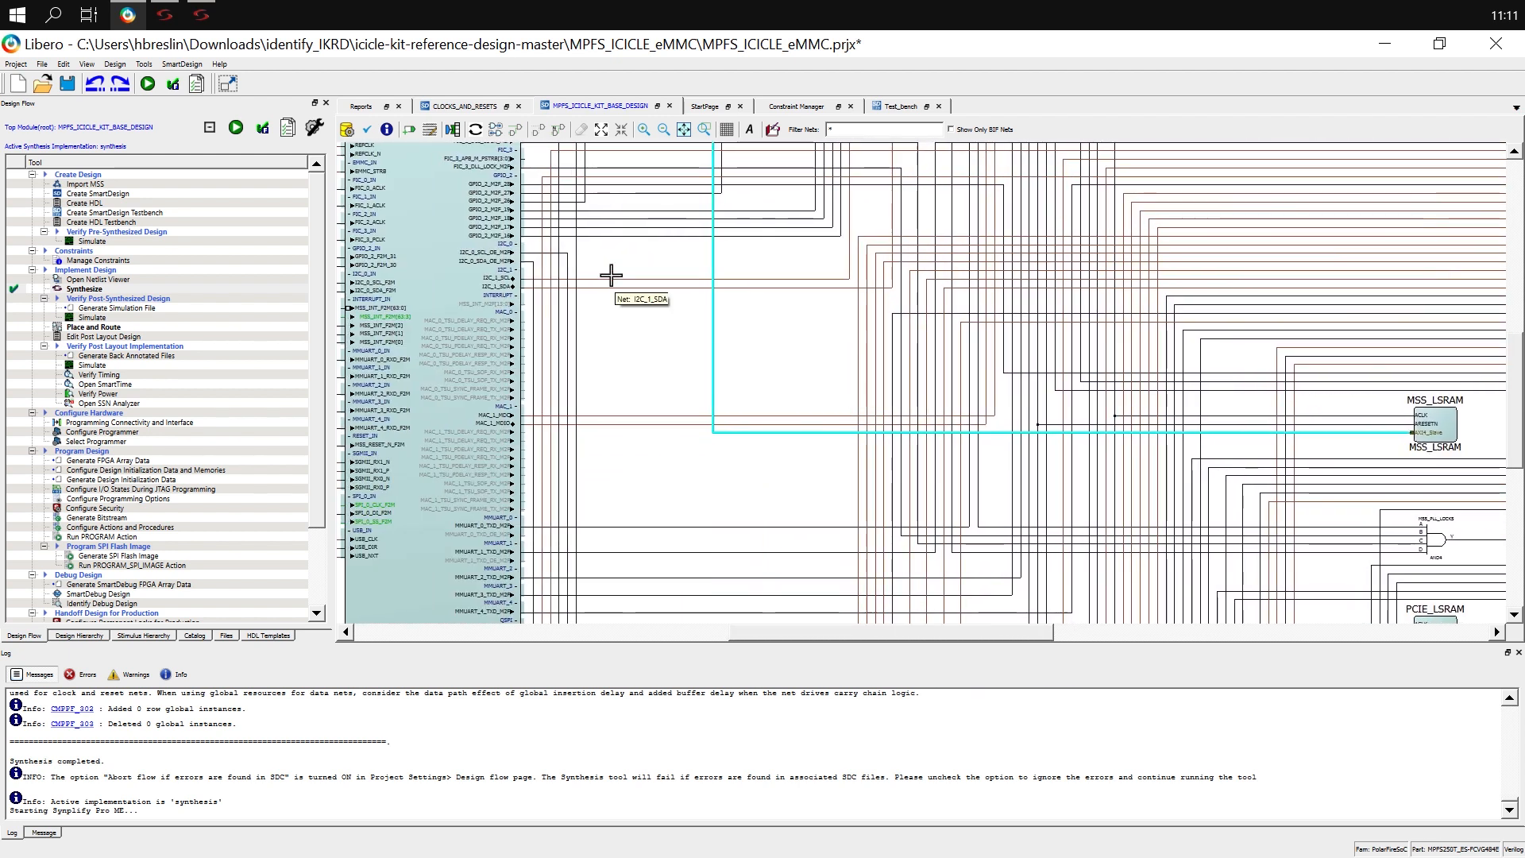
{"action": "middle_click_drag", "start_coordinate": [610, 276], "coordinate": [762, 719]}
{"action": "middle_click_drag", "start_coordinate": [810, 497], "coordinate": [810, 814]}
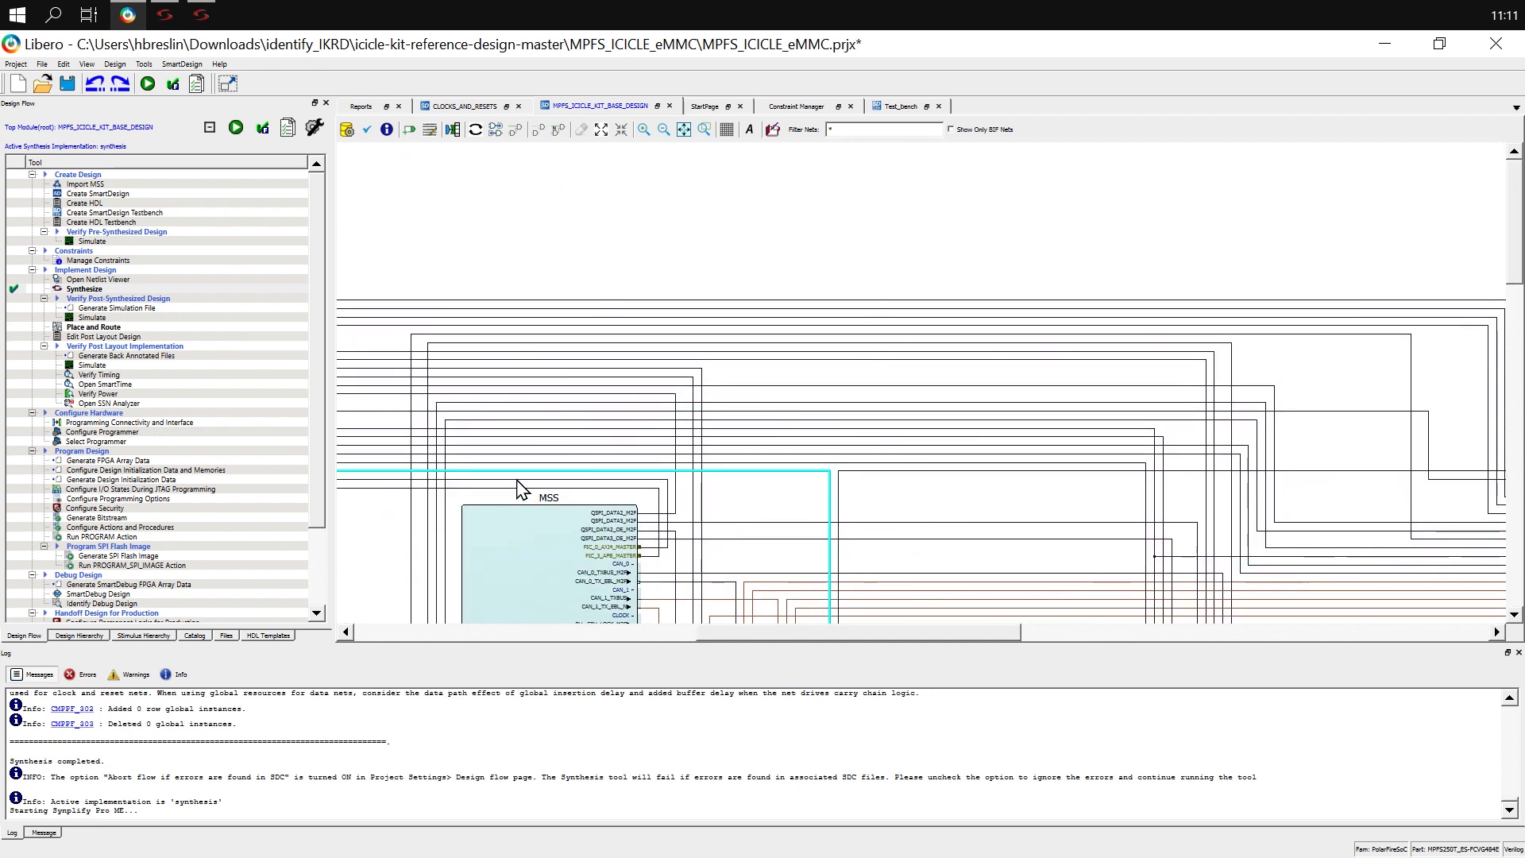
{"action": "middle_click_drag", "start_coordinate": [517, 487], "coordinate": [1226, 263]}
{"action": "middle_click_drag", "start_coordinate": [993, 548], "coordinate": [963, 103]}
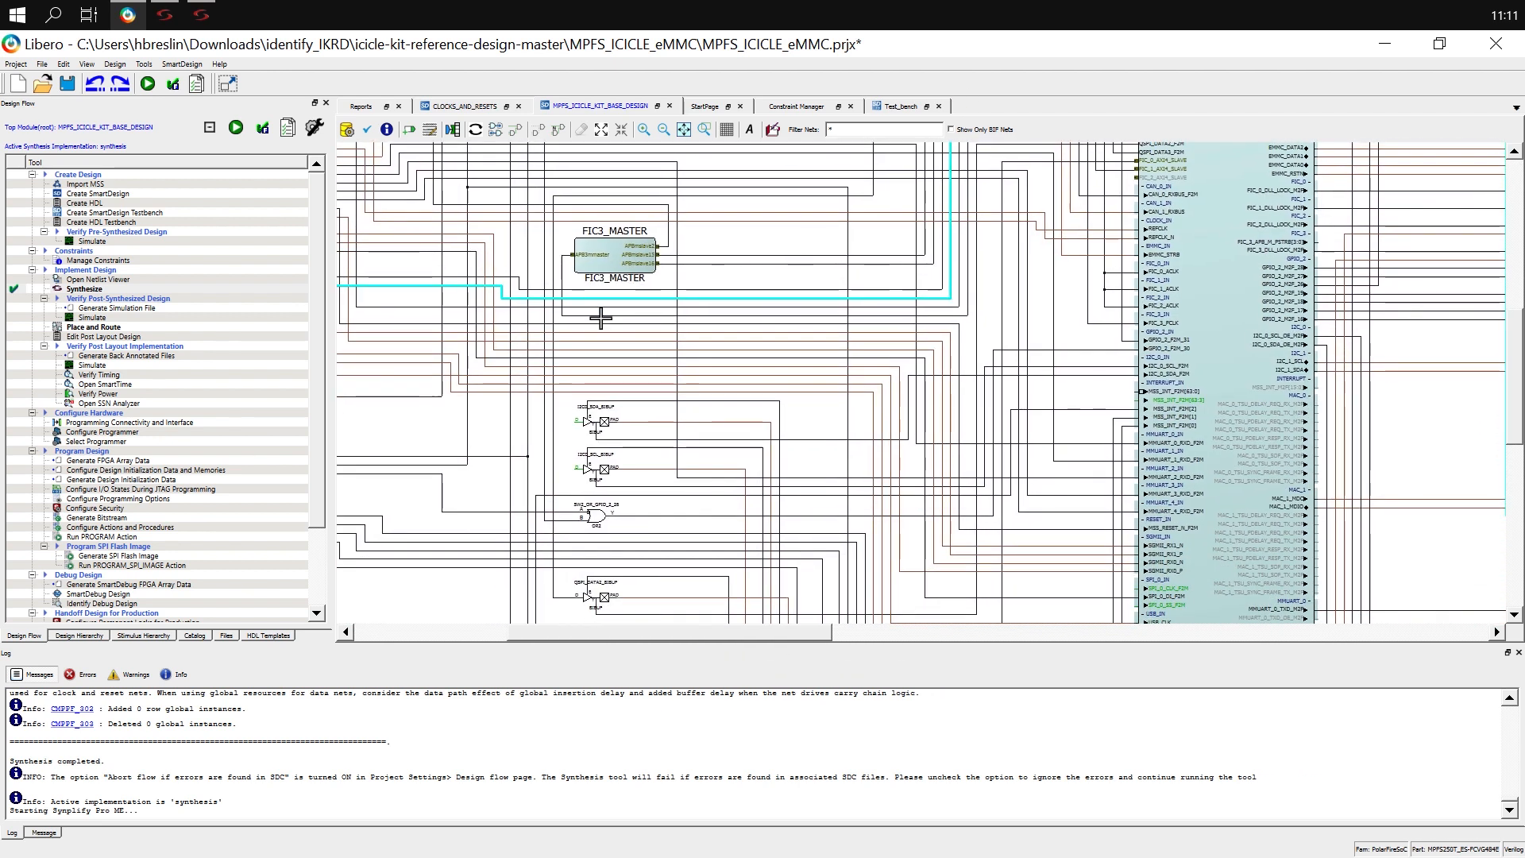
{"action": "middle_click_drag", "start_coordinate": [599, 317], "coordinate": [868, 324]}
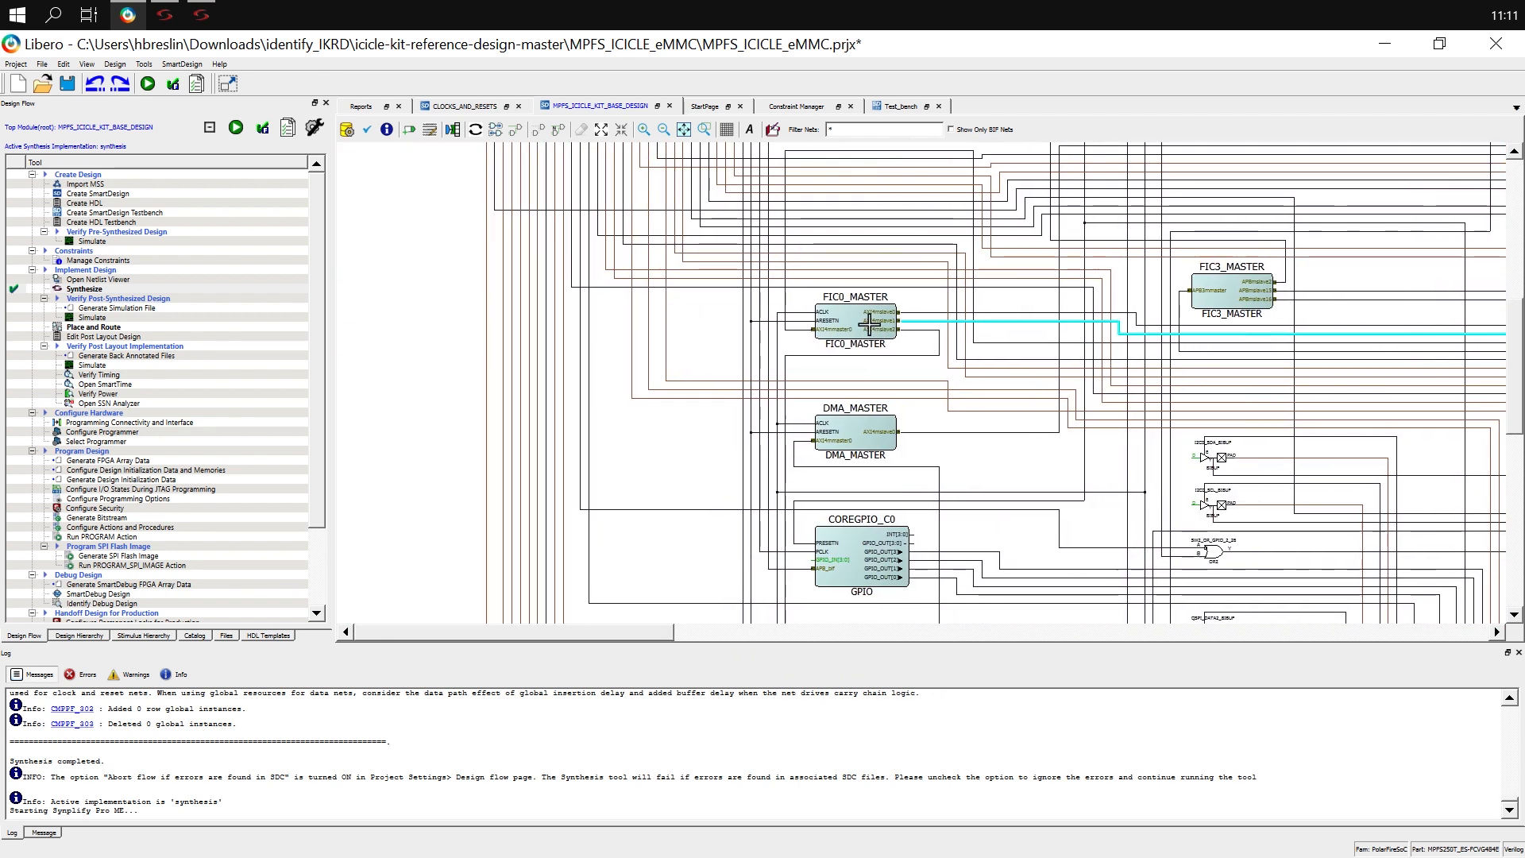
- Examine the AXI nets connected to FIC0_MASTER and follow its link across the MSS to MSS_LSRAM
{"action": "left_click", "coordinate": [800, 328]}
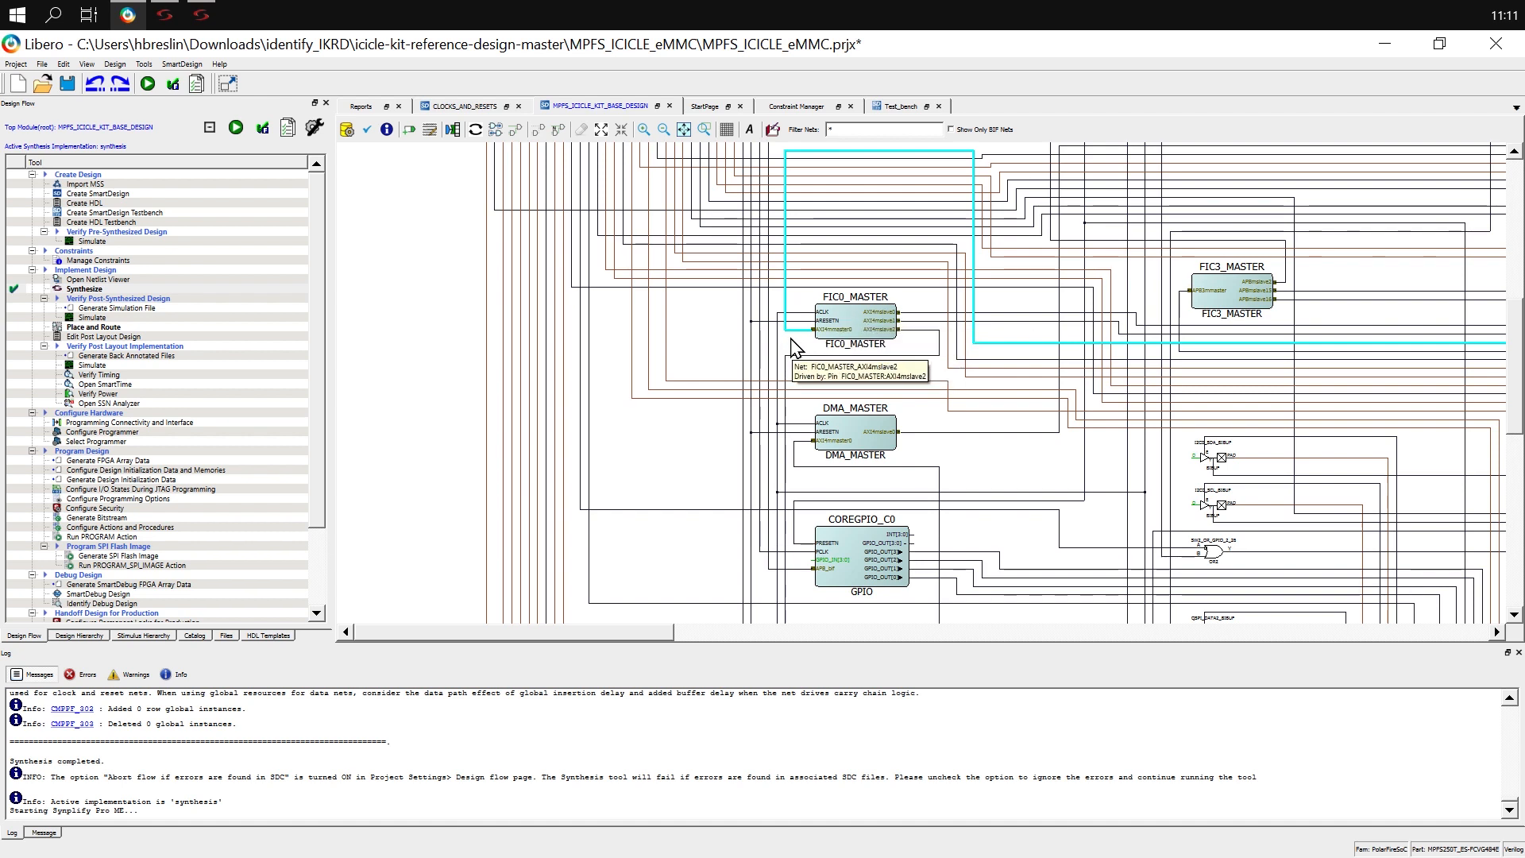
{"action": "scroll", "coordinate": [810, 355], "scroll_direction": "down", "scroll_amount": 2, "text": "ctrl"}
{"action": "scroll", "coordinate": [810, 355], "scroll_direction": "down", "scroll_amount": 3, "text": "ctrl"}
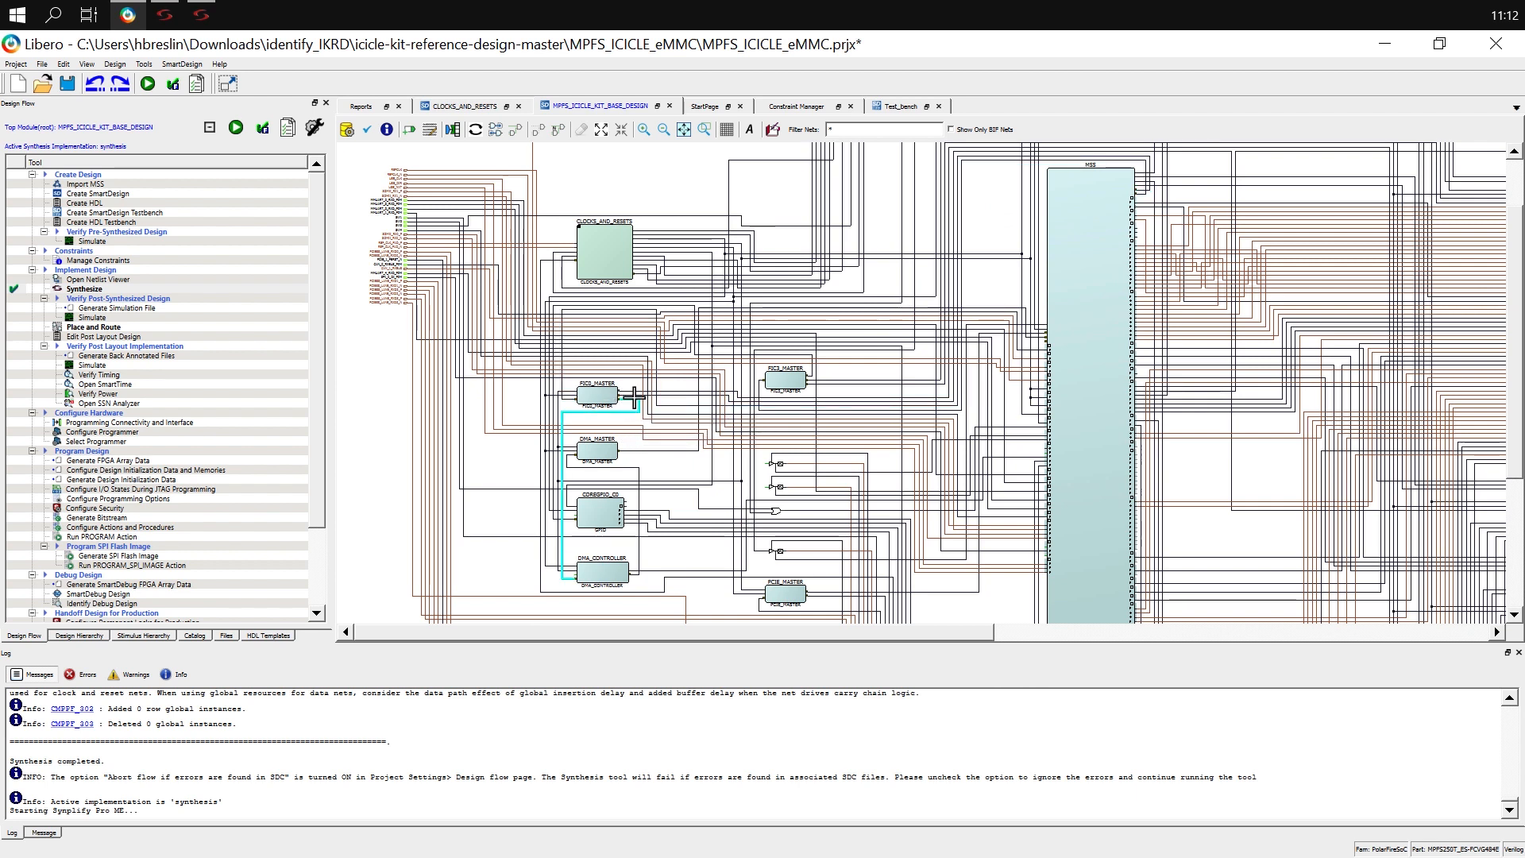
{"action": "middle_click_drag", "start_coordinate": [1100, 364], "coordinate": [800, 313]}
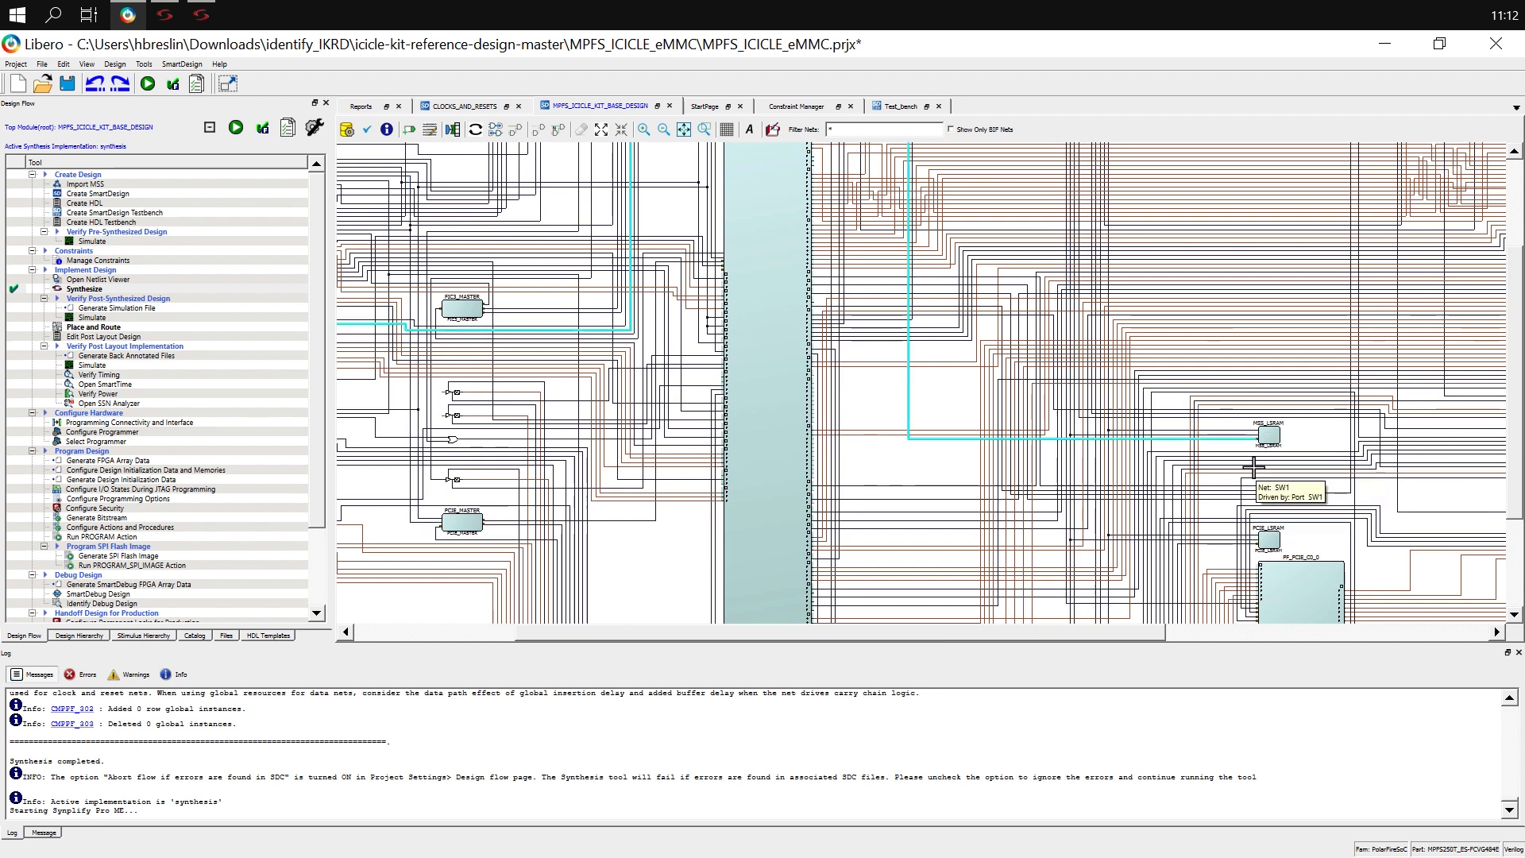
- Switch to Identify Instrumentor and set the ACLK input of MSS_LSRAM_inst_0 as the IICE sample clock
{"action": "left_click", "coordinate": [201, 14]}
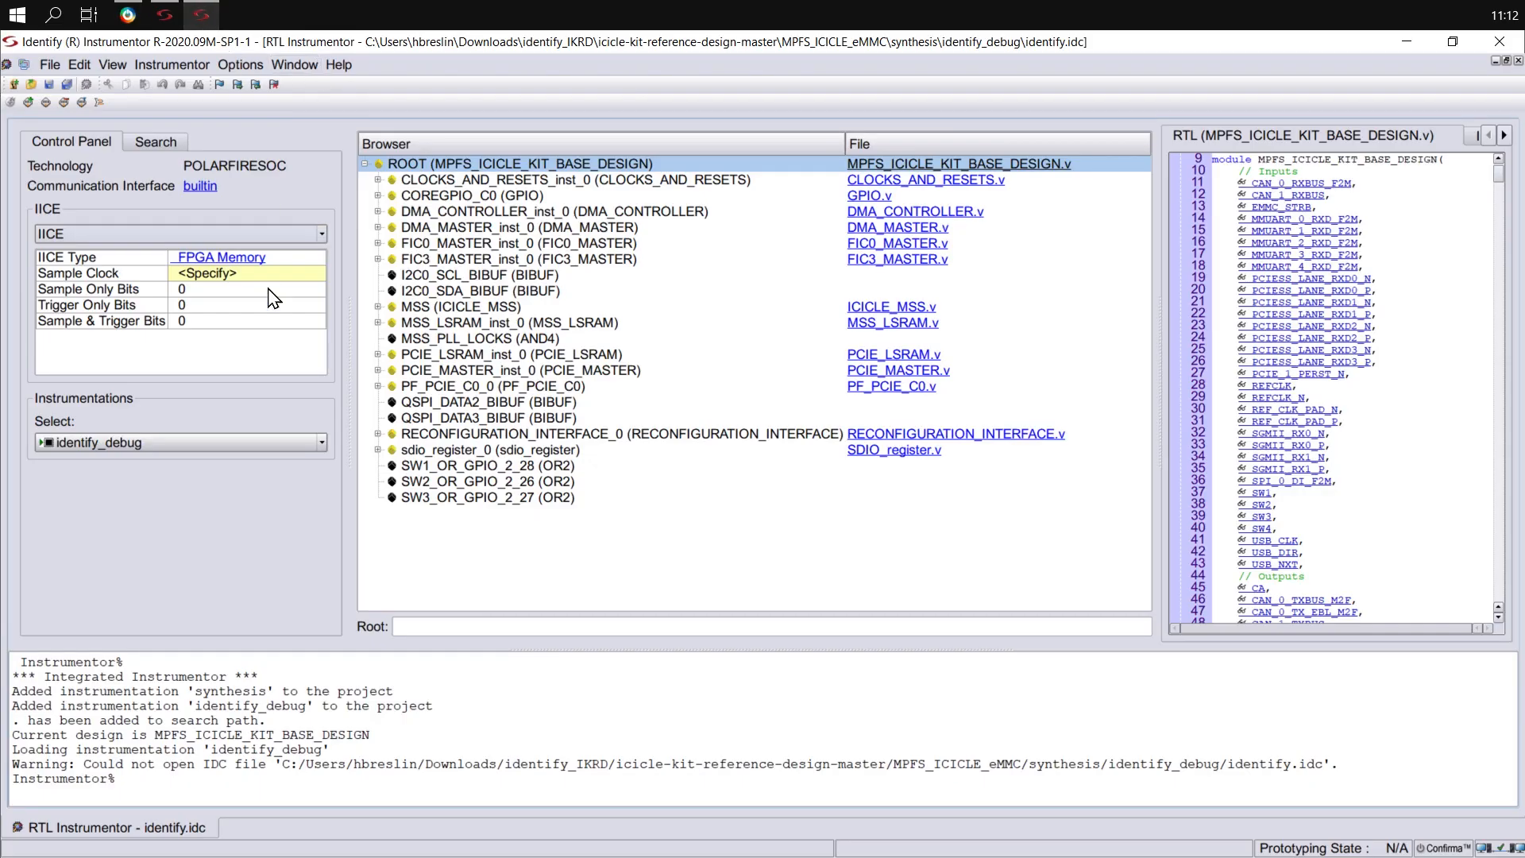
{"action": "left_click", "coordinate": [464, 324]}
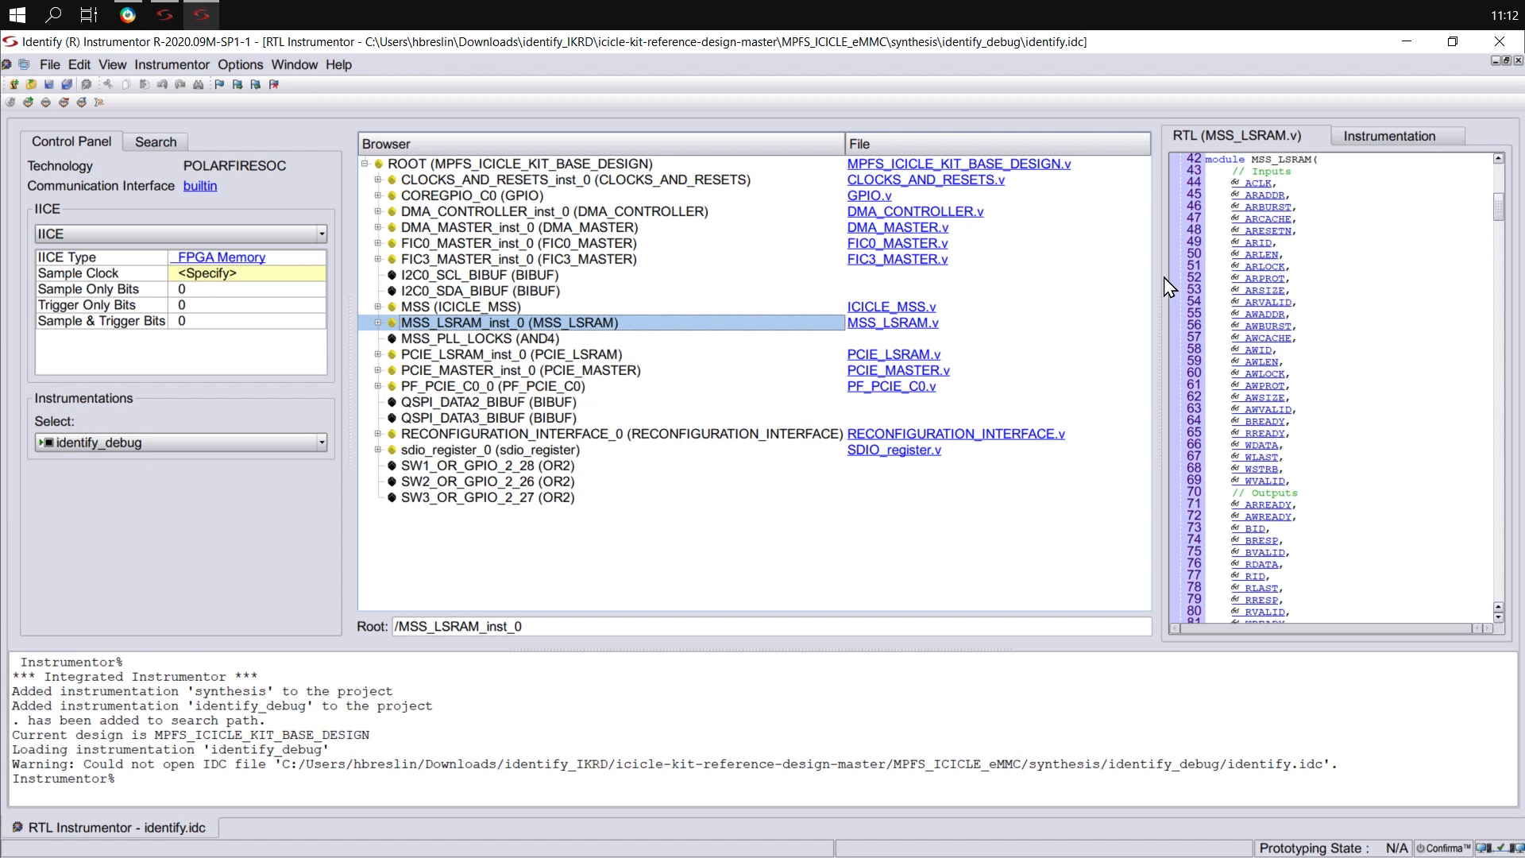
{"action": "right_click", "coordinate": [1252, 185]}
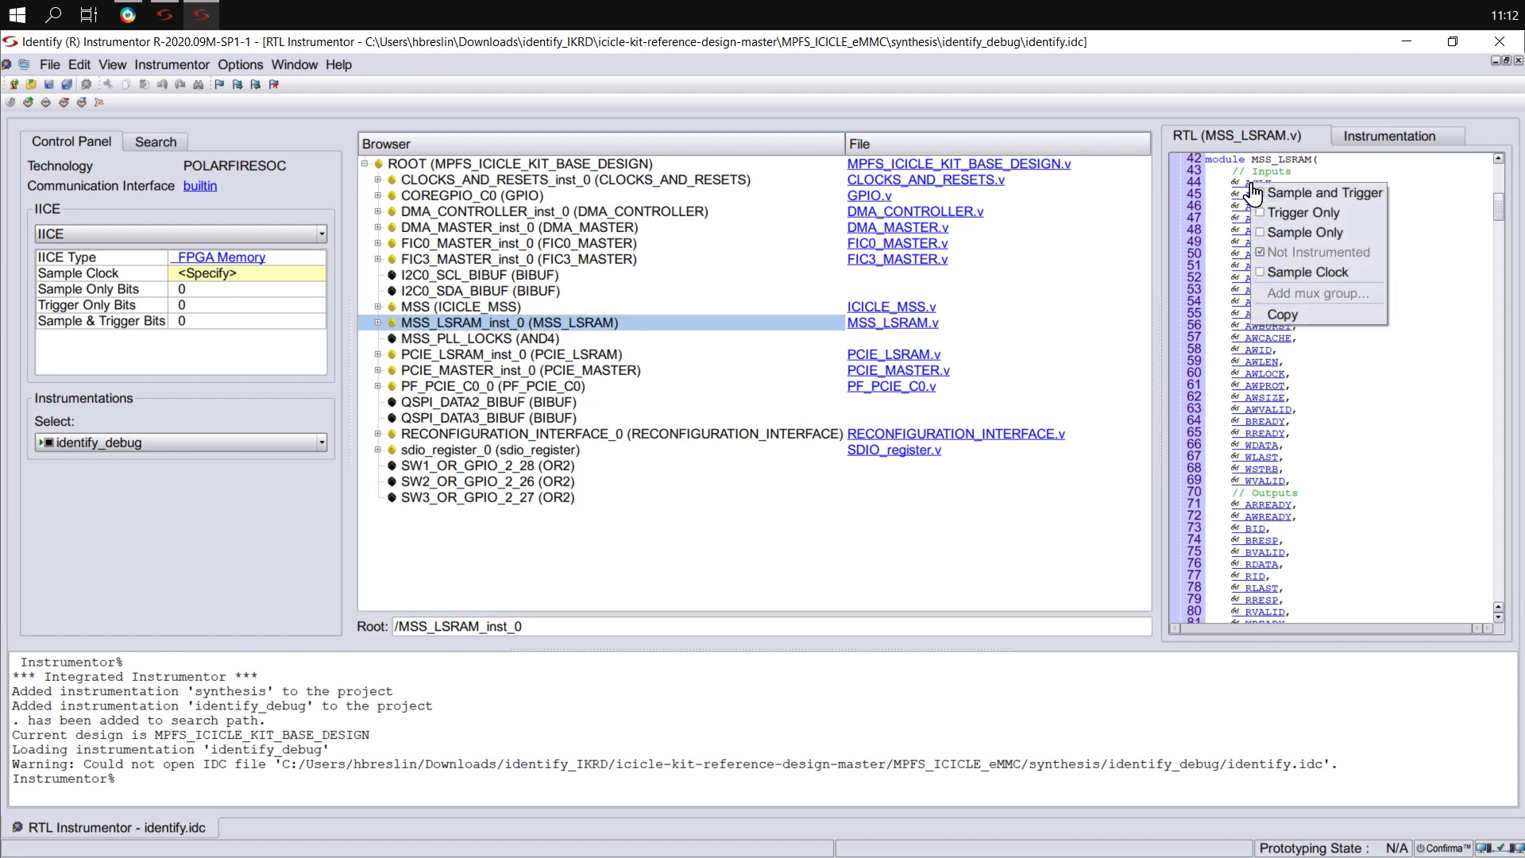
{"action": "left_click", "coordinate": [1307, 273]}
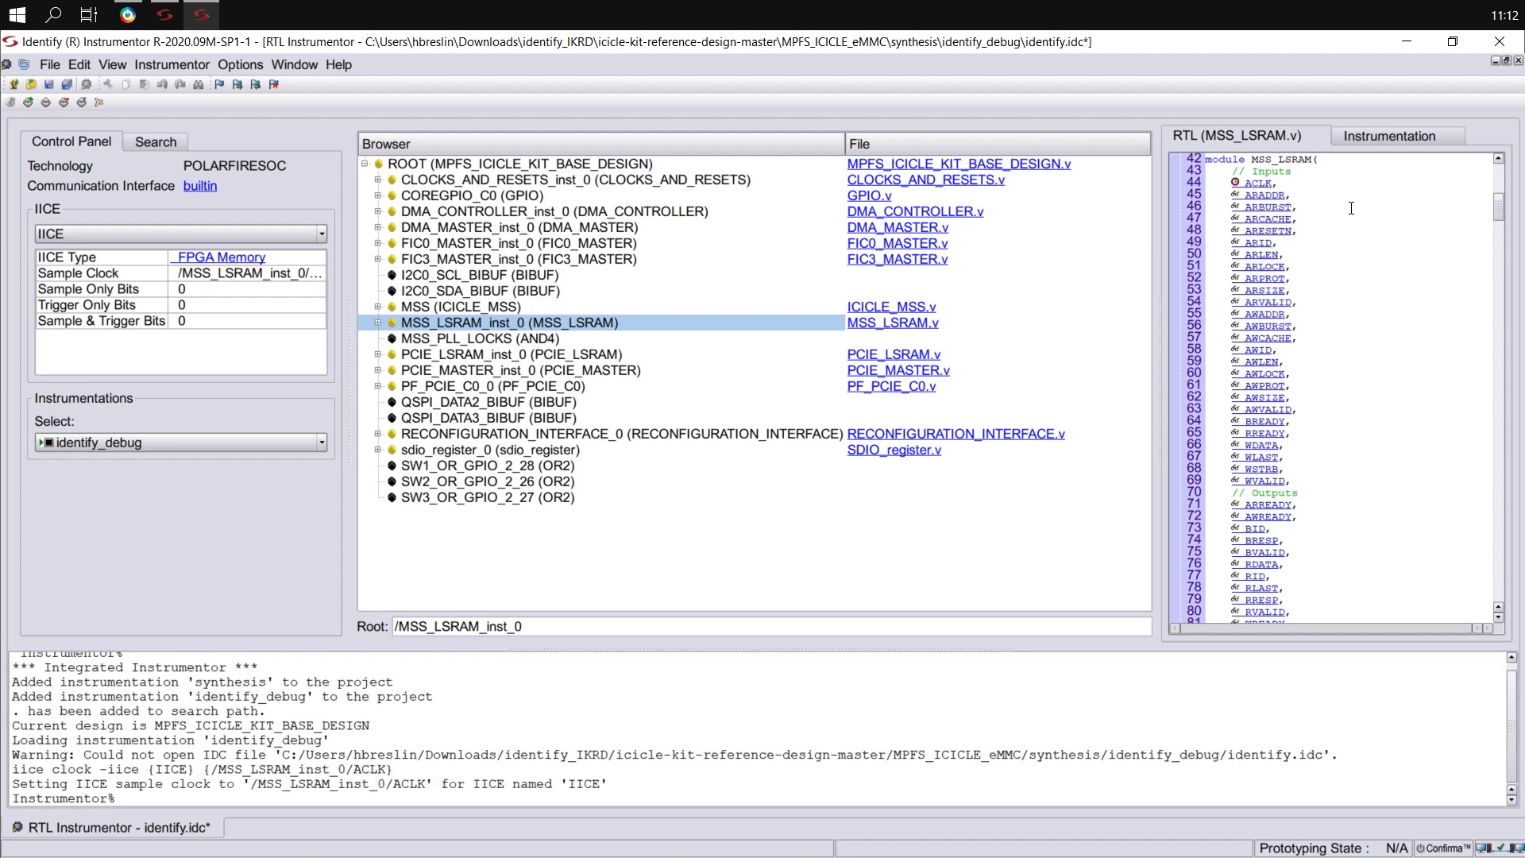
- Instrument the ARADDR and AWADDR inputs of MSS_LSRAM_inst_0 as Sample and Trigger signals
{"action": "right_click", "coordinate": [1268, 199]}
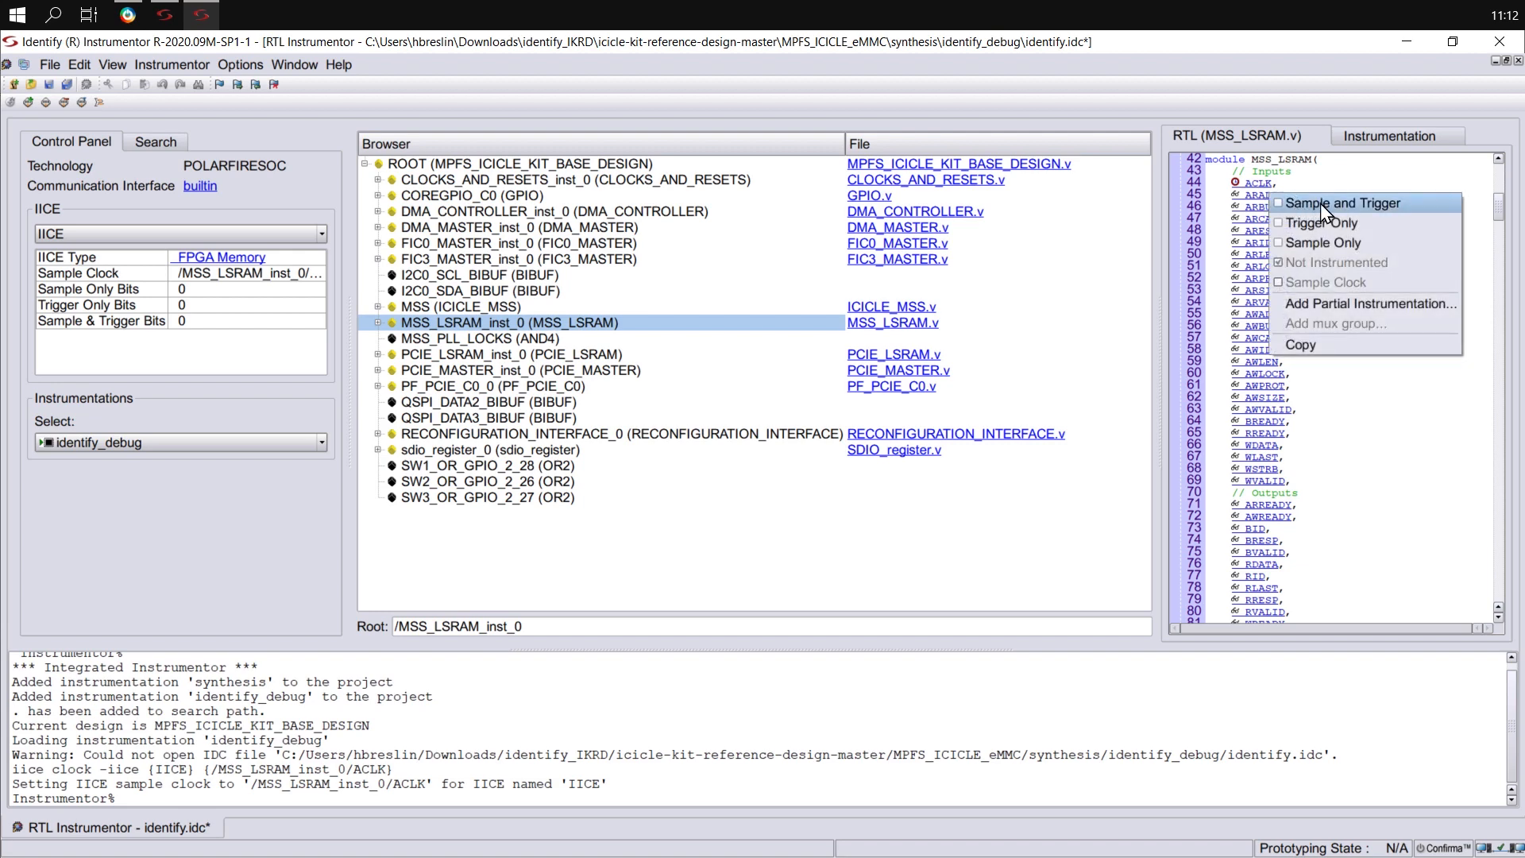
{"action": "left_click", "coordinate": [1350, 202]}
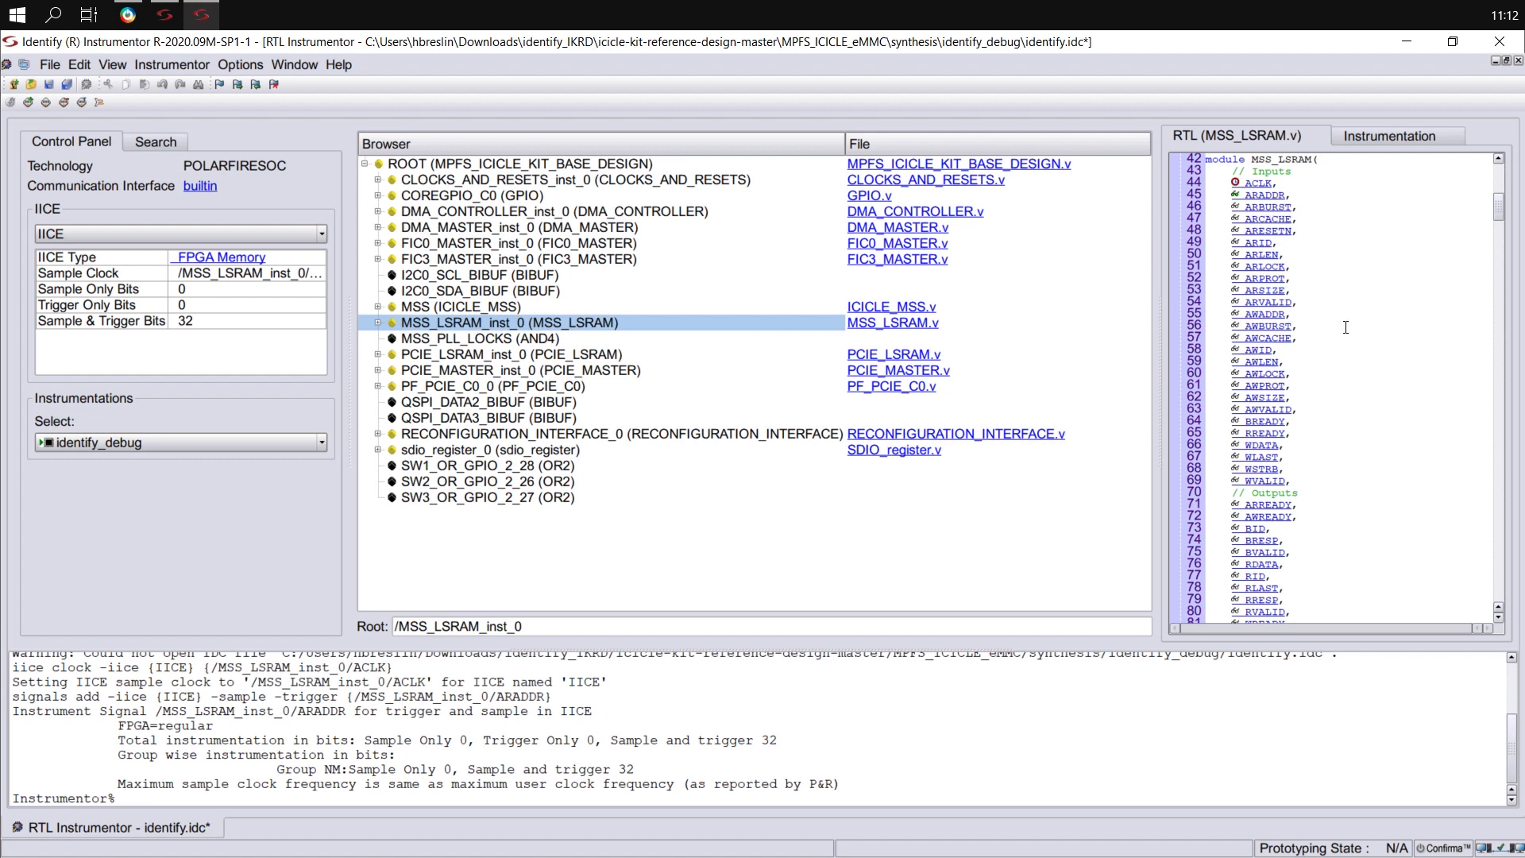
{"action": "right_click", "coordinate": [1266, 317]}
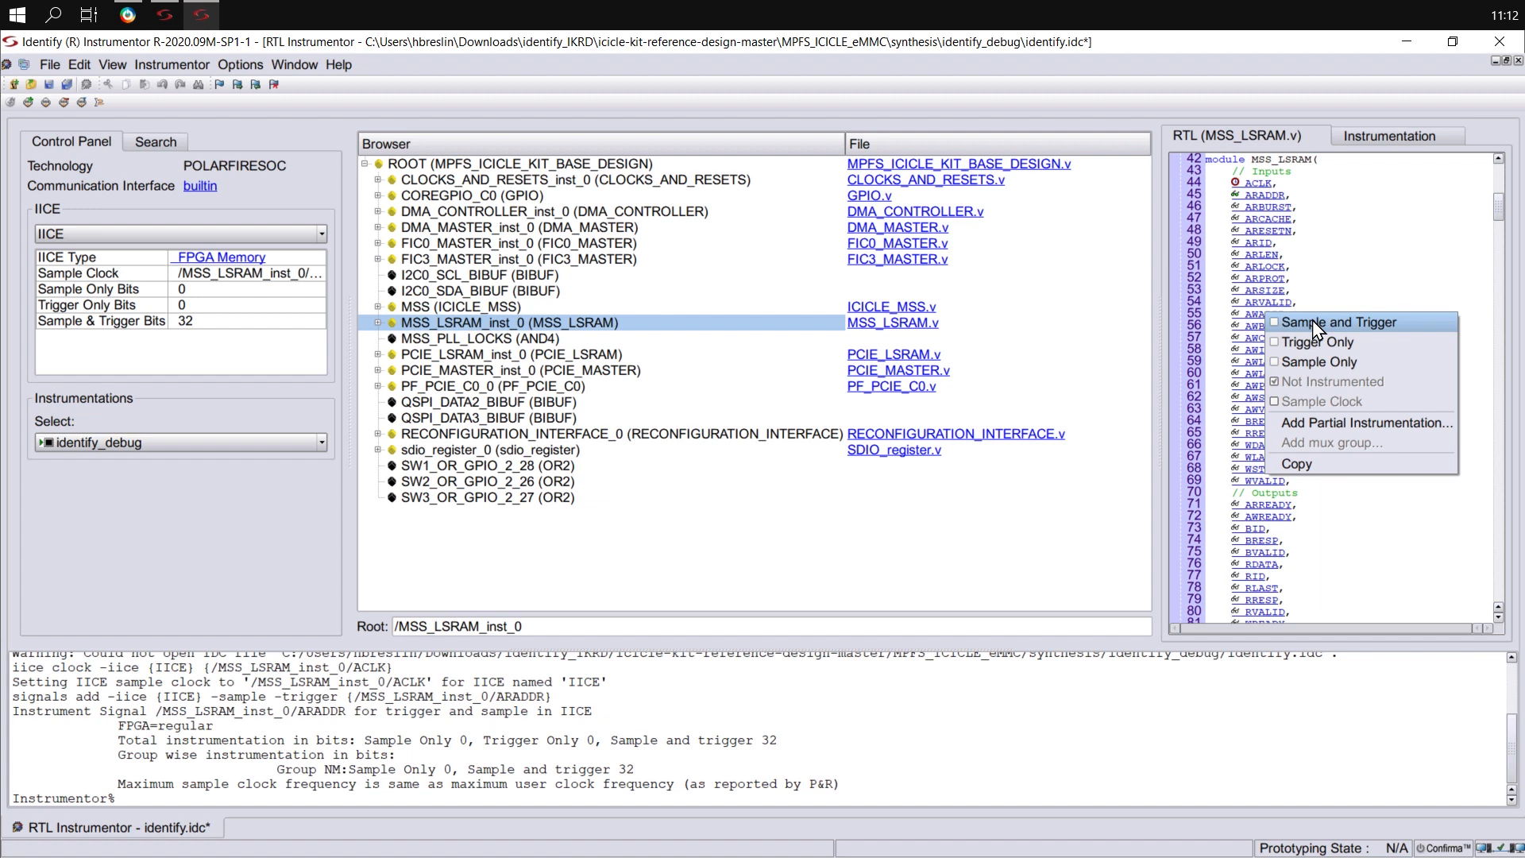
{"action": "left_click", "coordinate": [1316, 324]}
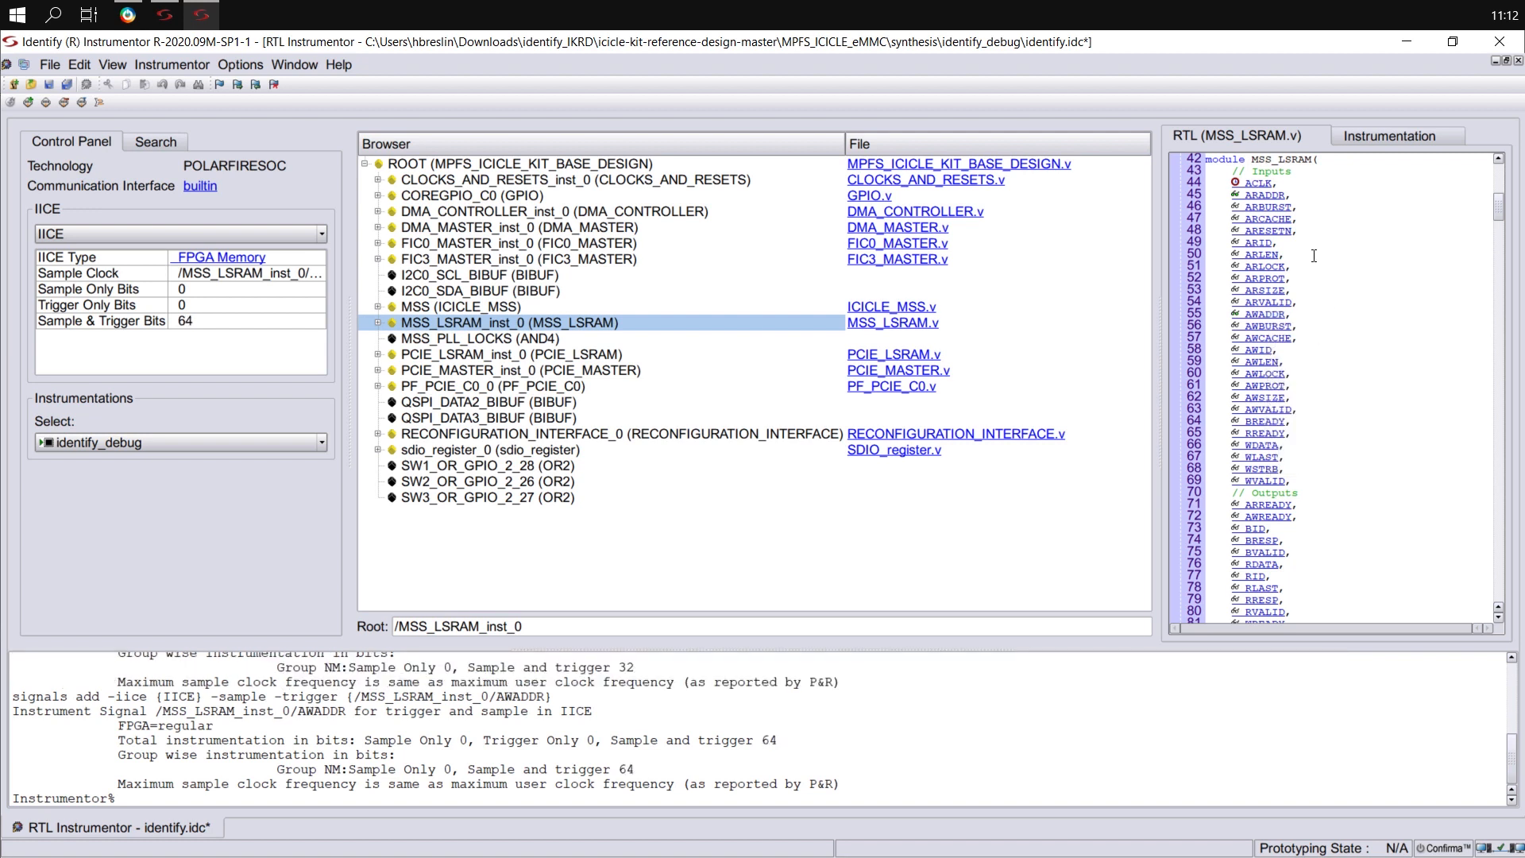
- Instrument the WDATA input and the RDATA output of MSS_LSRAM_inst_0 as Sample Only signals
{"action": "right_click", "coordinate": [1259, 446]}
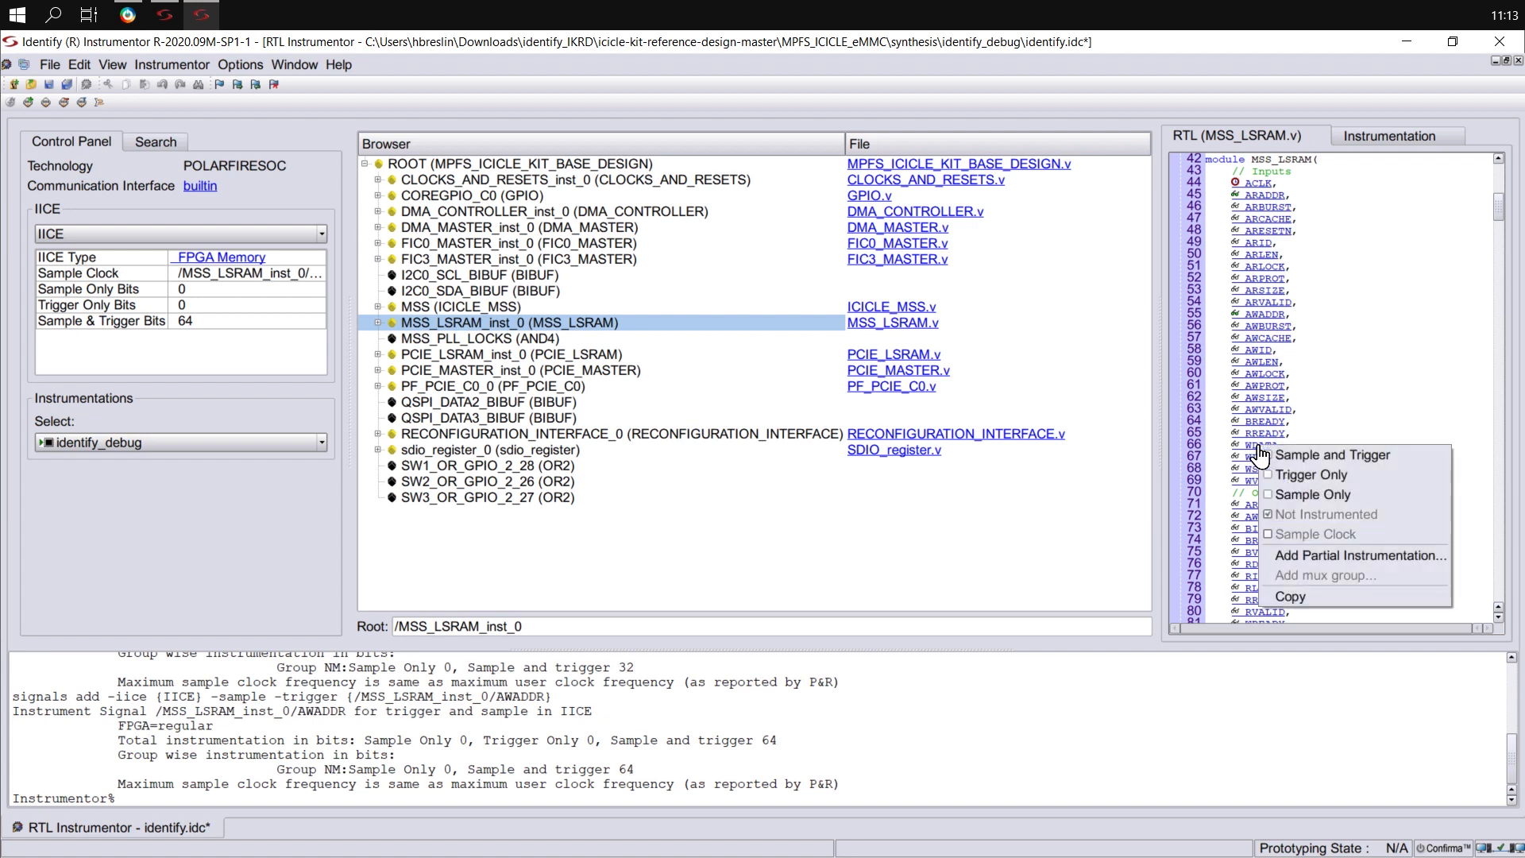
{"action": "left_click", "coordinate": [1349, 496]}
{"action": "scroll", "coordinate": [1360, 472], "scroll_direction": "down", "scroll_amount": 2}
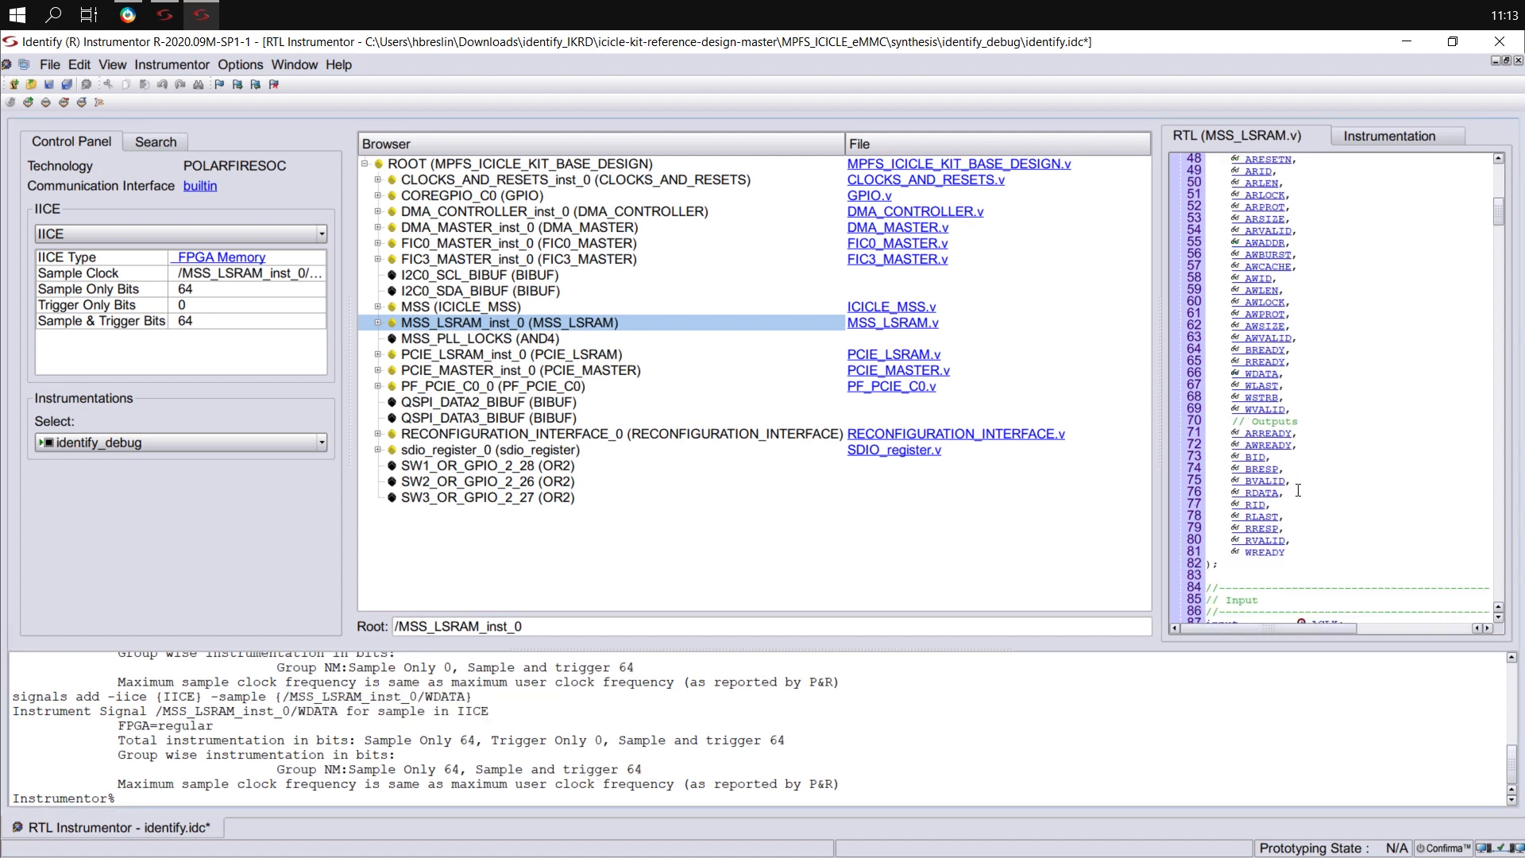
{"action": "right_click", "coordinate": [1264, 502]}
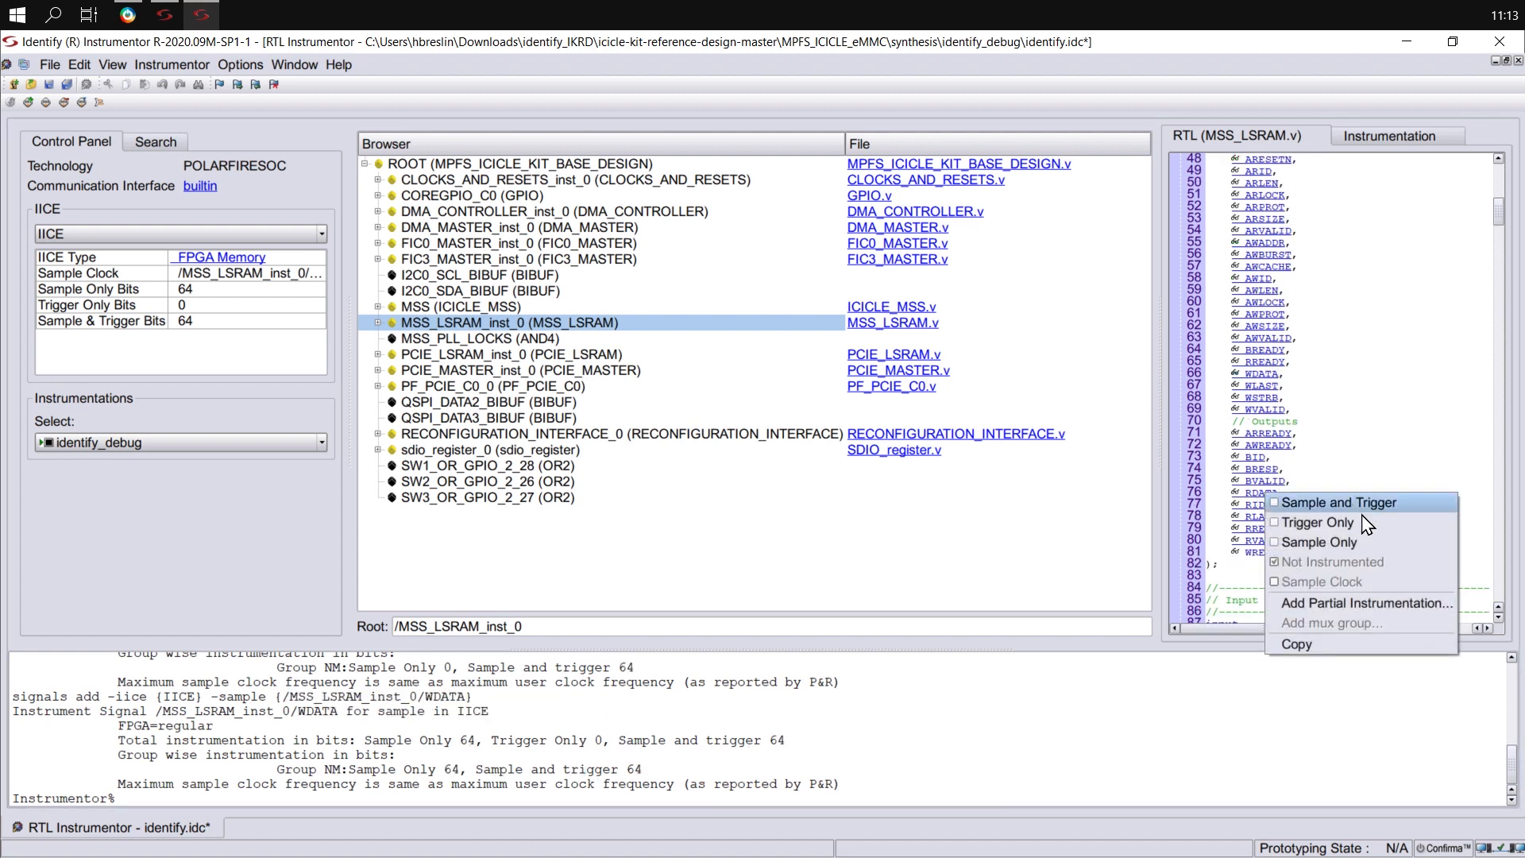
{"action": "left_click", "coordinate": [1355, 542]}
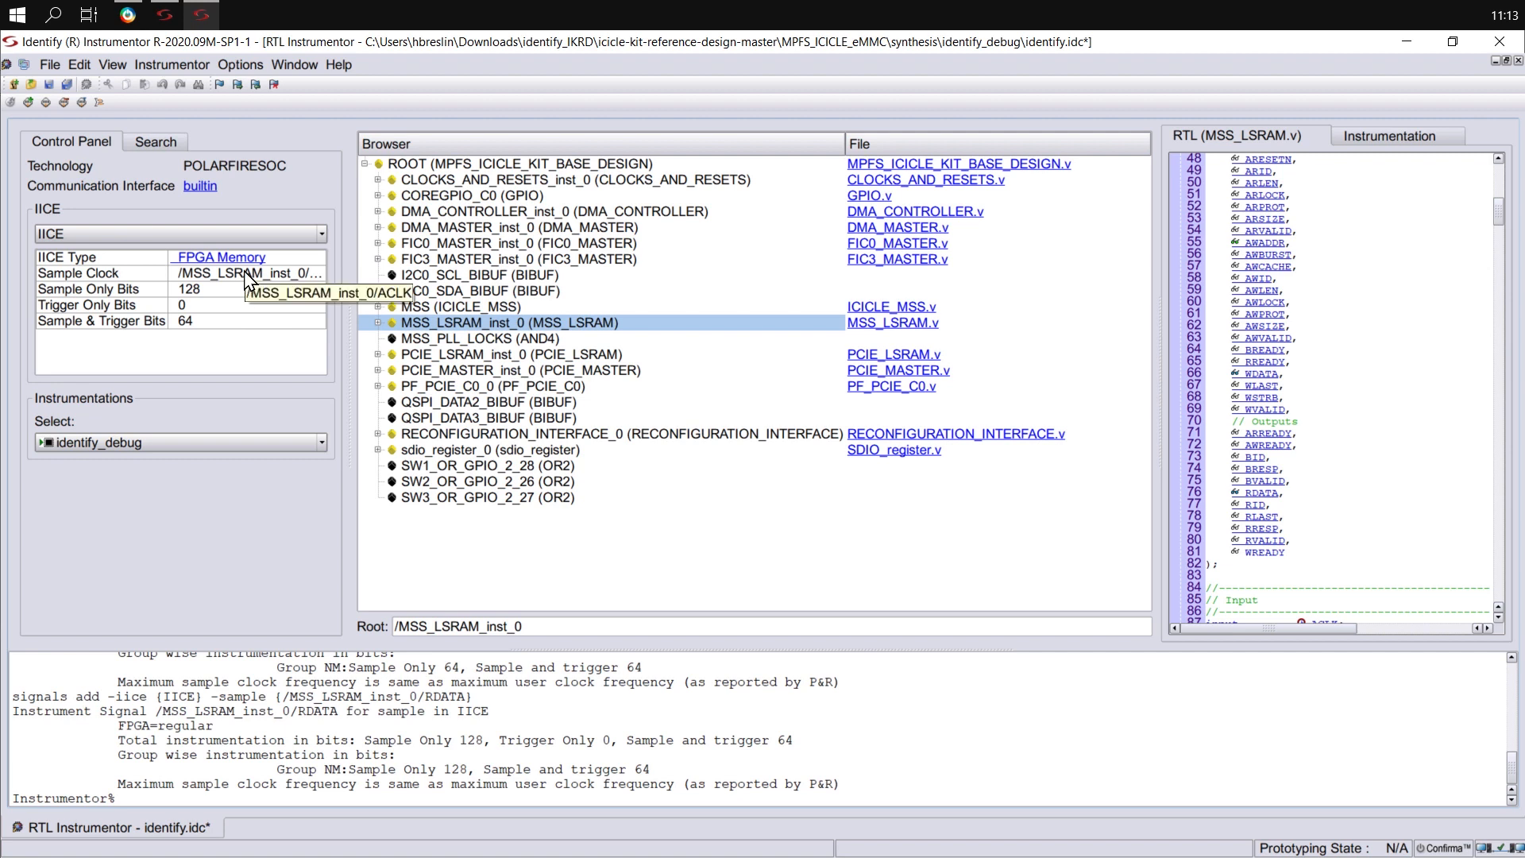
- Edit the IICE sampler settings to a sample depth of 512 with data compression allowed
{"action": "left_click", "coordinate": [48, 104]}
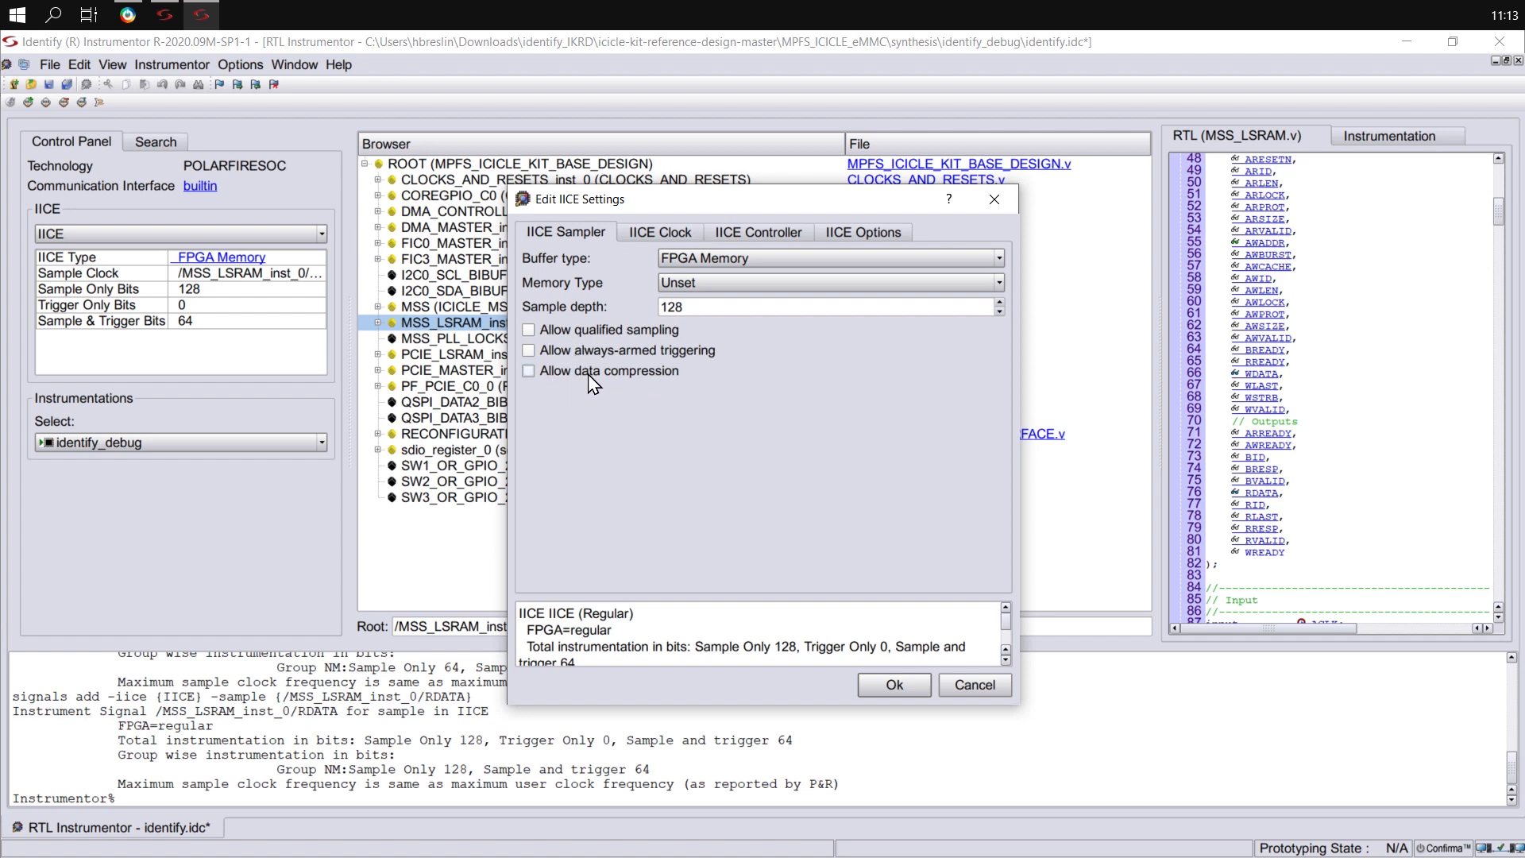
{"action": "left_click", "coordinate": [529, 372]}
{"action": "left_click_drag", "start_coordinate": [709, 306], "coordinate": [635, 306]}
{"action": "left_click", "coordinate": [894, 685]}
- Switch to Libero and trace the AXI net feeding FIC0_MASTER back to the MSS
{"action": "left_click", "coordinate": [127, 15]}
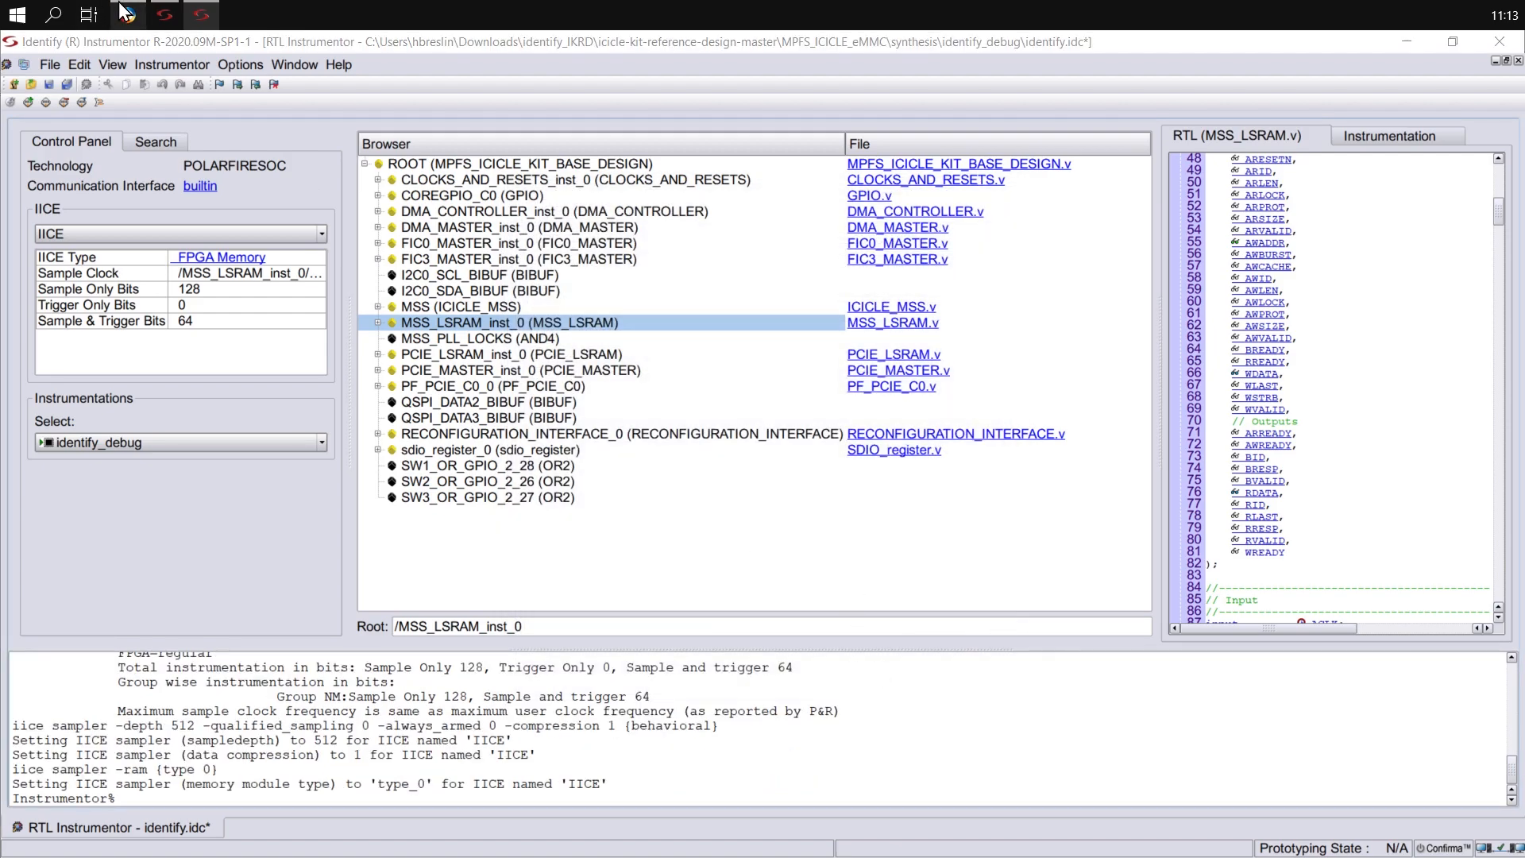
{"action": "scroll", "coordinate": [1230, 452], "scroll_direction": "down", "scroll_amount": 3}
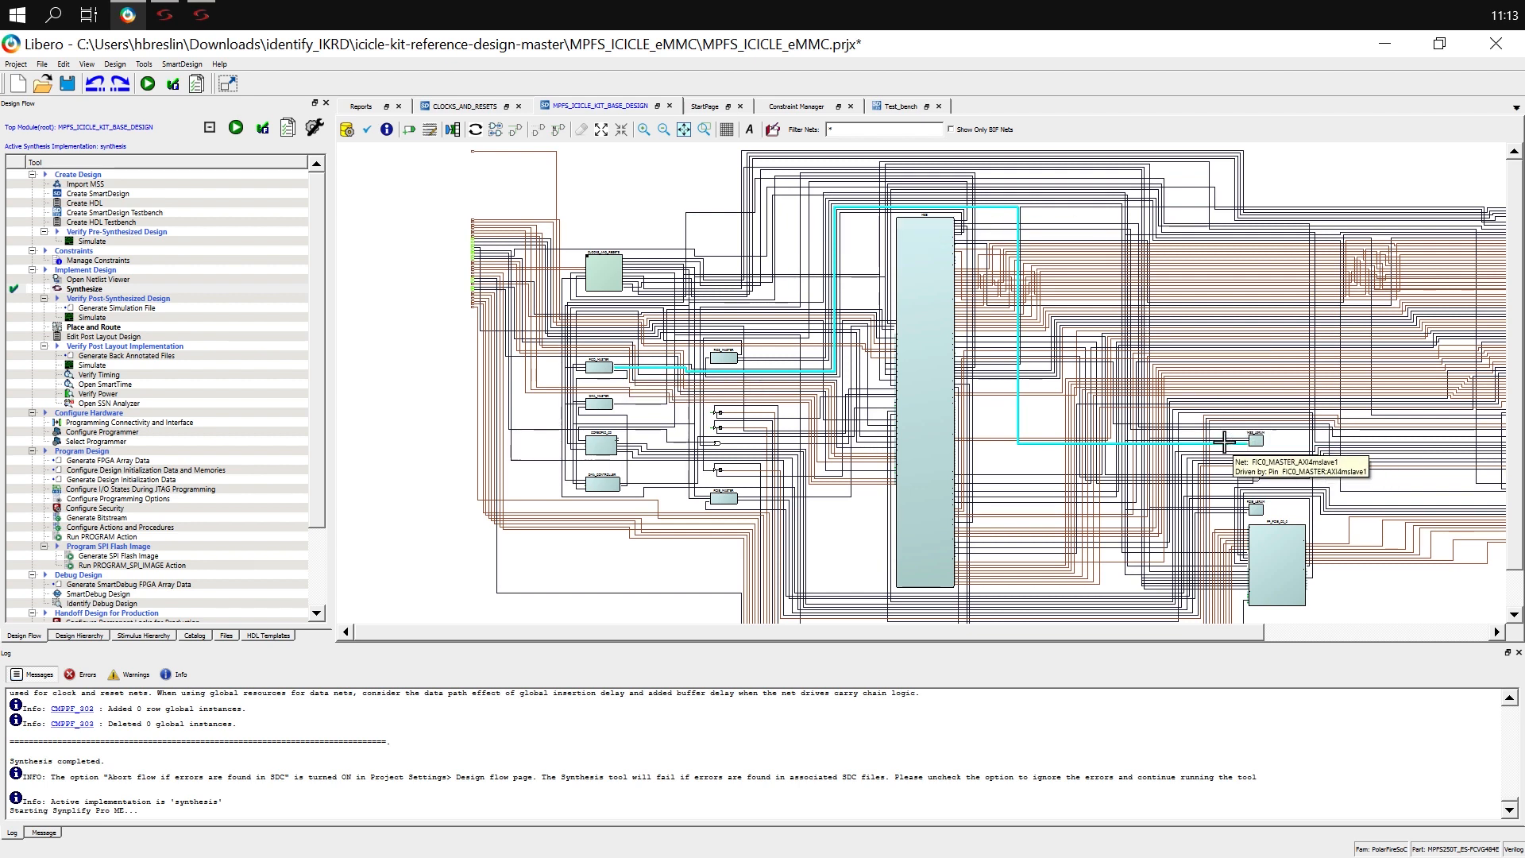
{"action": "left_click", "coordinate": [582, 371]}
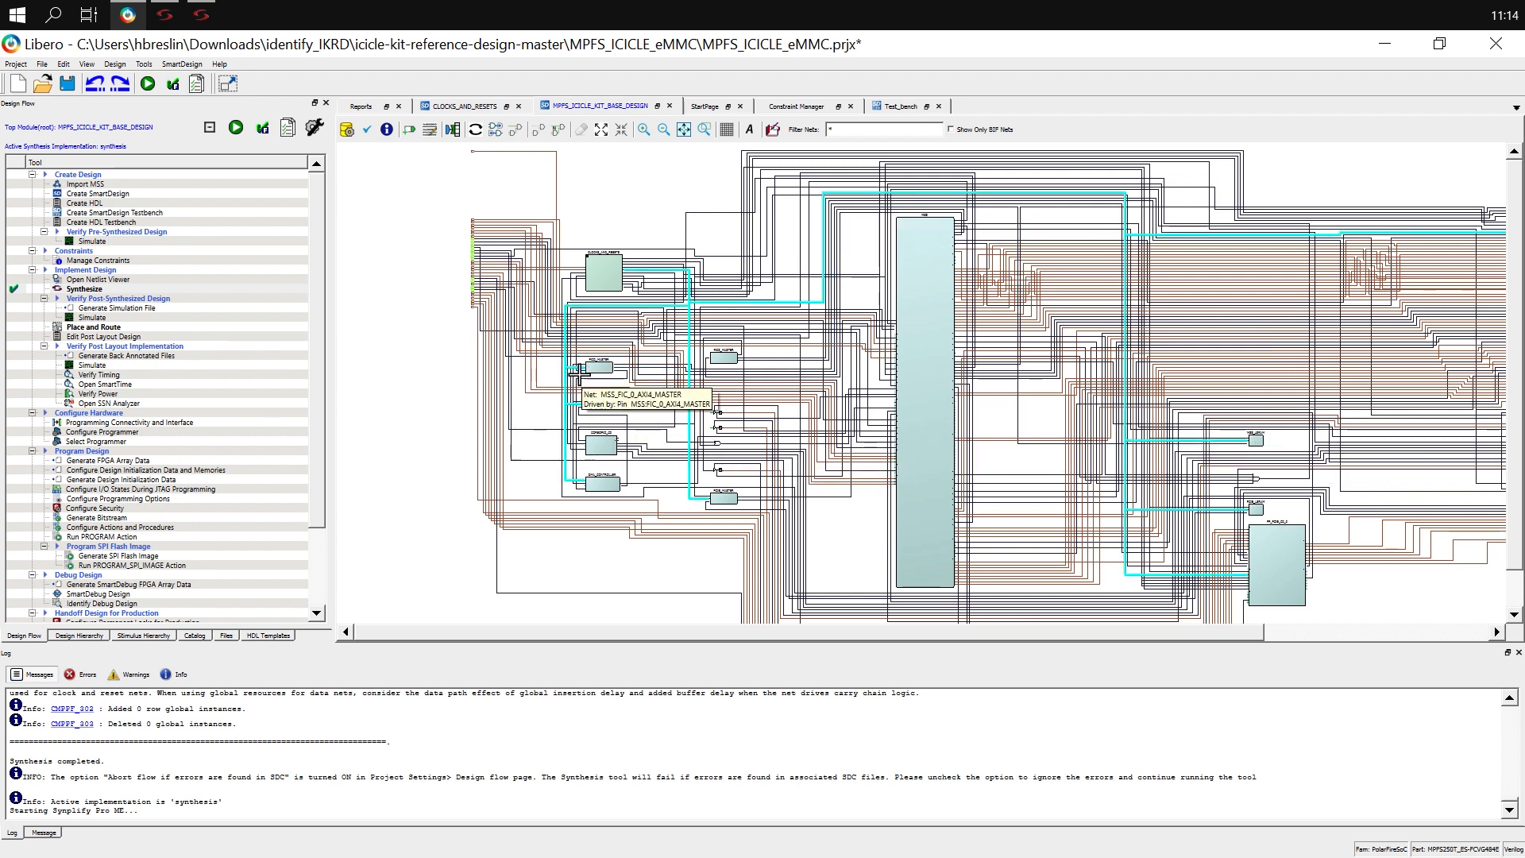
{"action": "left_click", "coordinate": [582, 372]}
{"action": "left_click", "coordinate": [583, 374]}
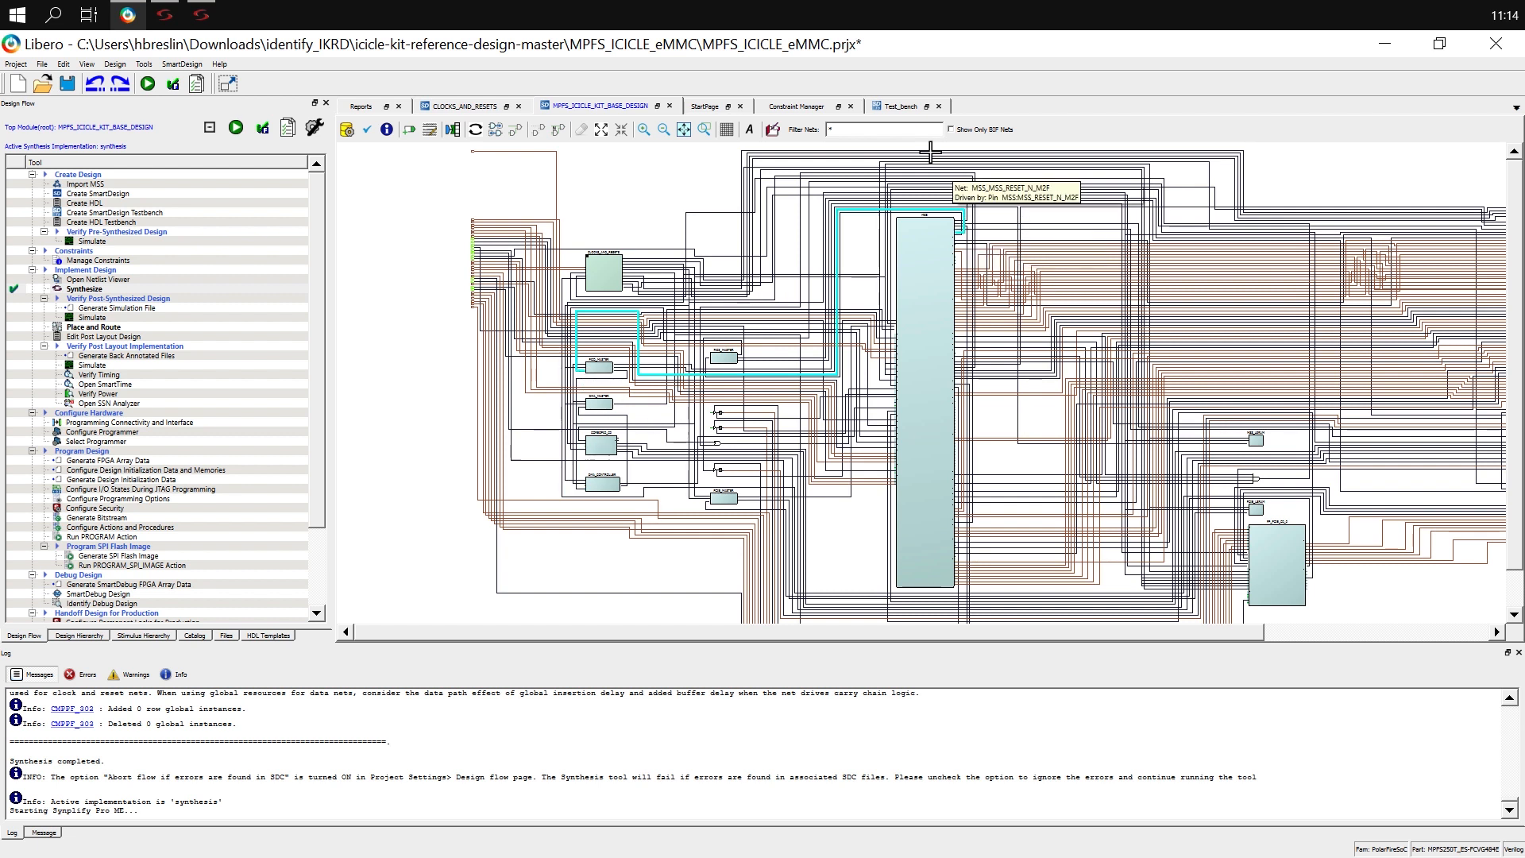
- Switch back to Identify Instrumentor and add a second IICE named MSS_to_AXIINTERCONNECT
{"action": "left_click", "coordinate": [193, 15]}
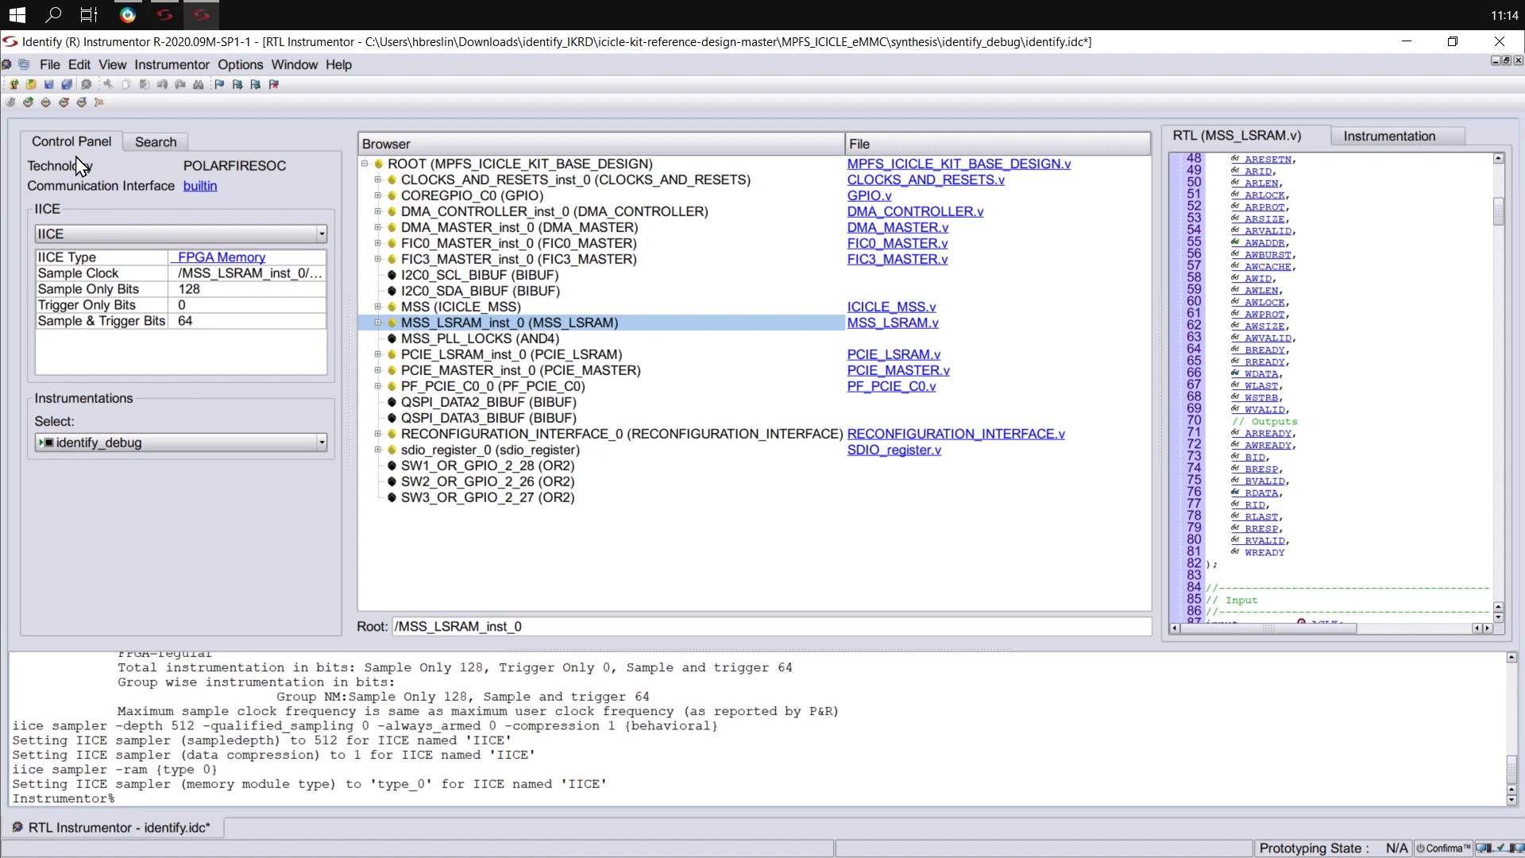
{"action": "left_click", "coordinate": [28, 103]}
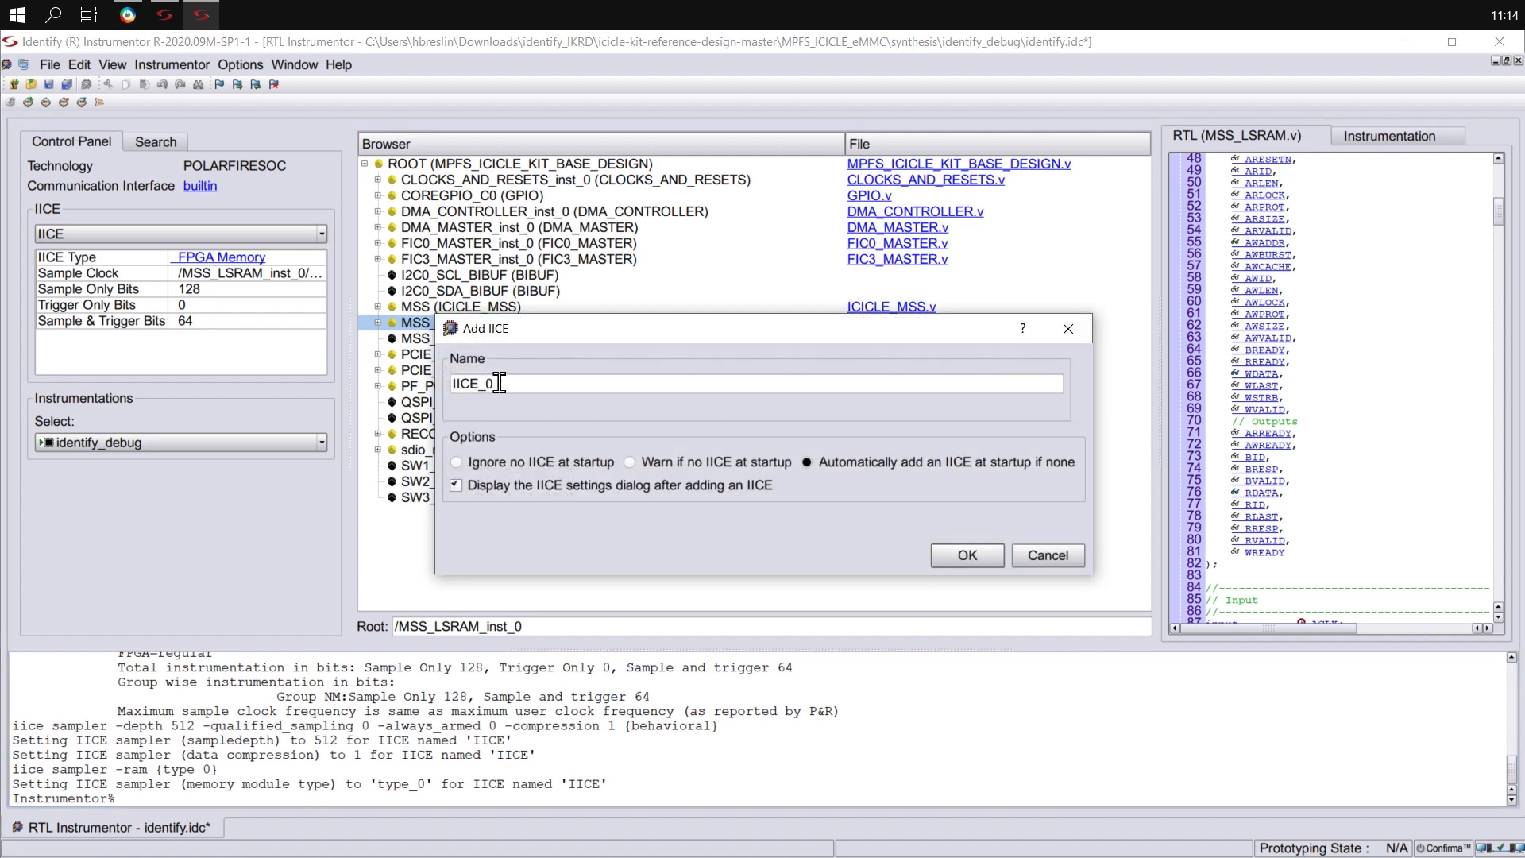
{"action": "double_click", "coordinate": [522, 384]}
{"action": "type", "text": "MSS_to_AXIINTERCONNECT"}
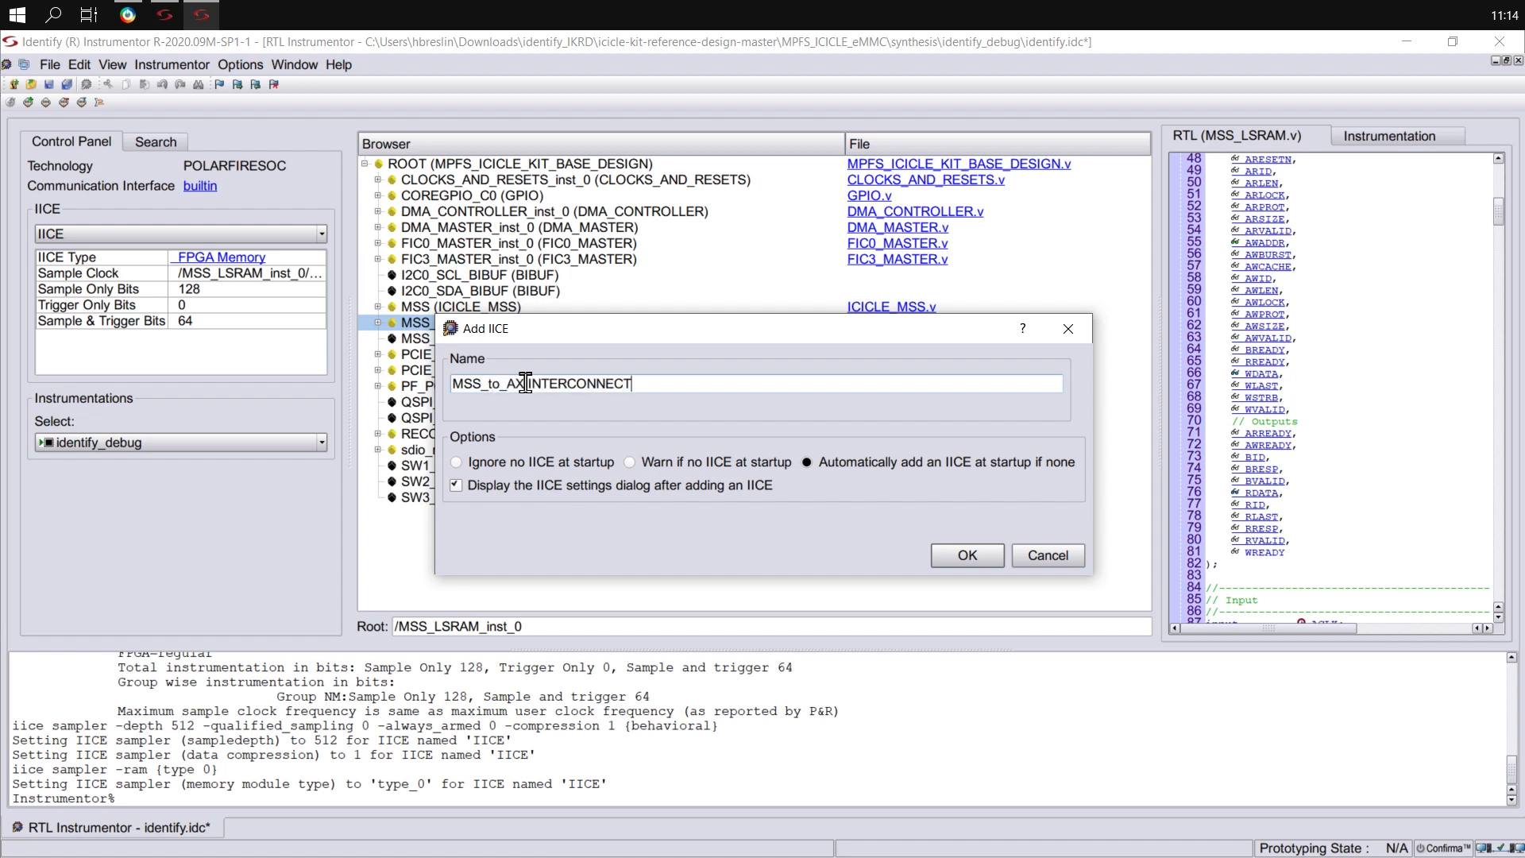
{"action": "left_click", "coordinate": [937, 565]}
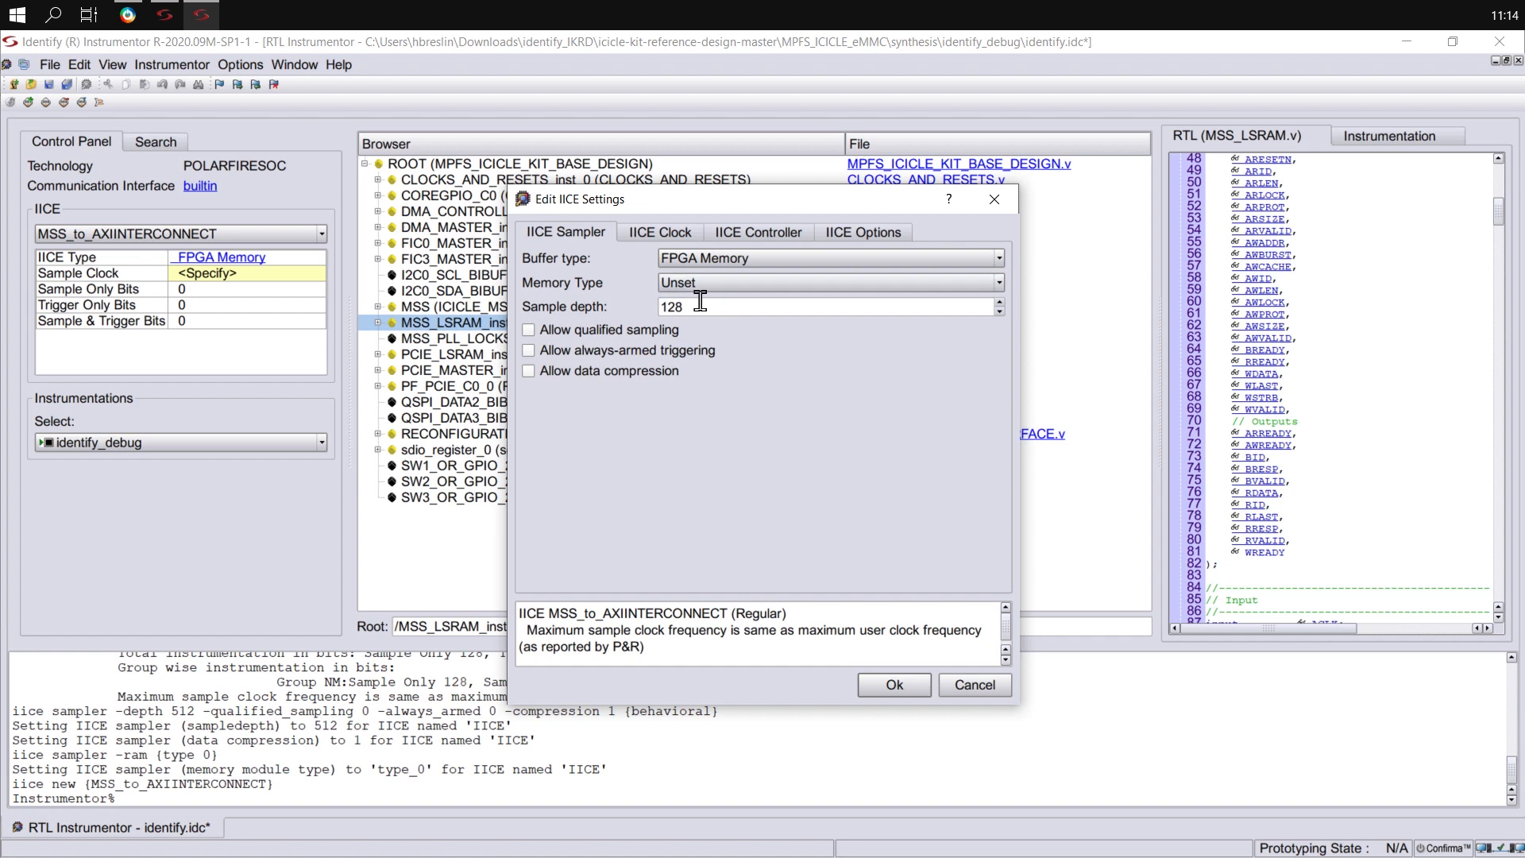
- Set the MSS_to_AXIINTERCONNECT sampler to a sample depth of 512 and allow data compression
{"action": "left_click", "coordinate": [663, 302]}
{"action": "double_click", "coordinate": [664, 305]}
{"action": "left_click", "coordinate": [528, 371]}
{"action": "left_click", "coordinate": [892, 685]}
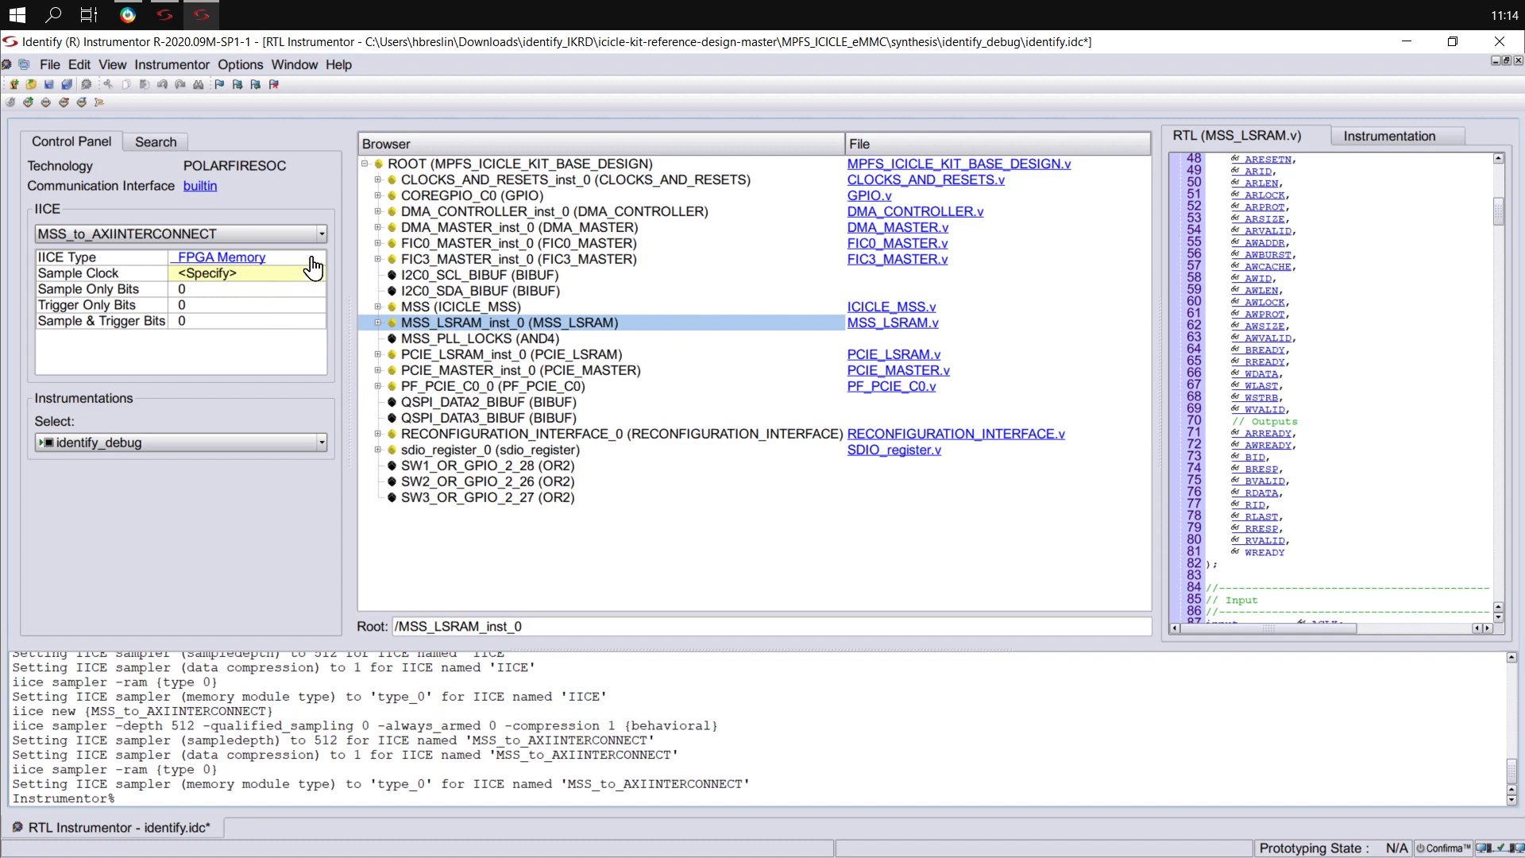
- Set the ACLK input of FIC0_MASTER_inst_0 as the sample clock for MSS_to_AXIINTERCONNECT
{"action": "left_click", "coordinate": [426, 248]}
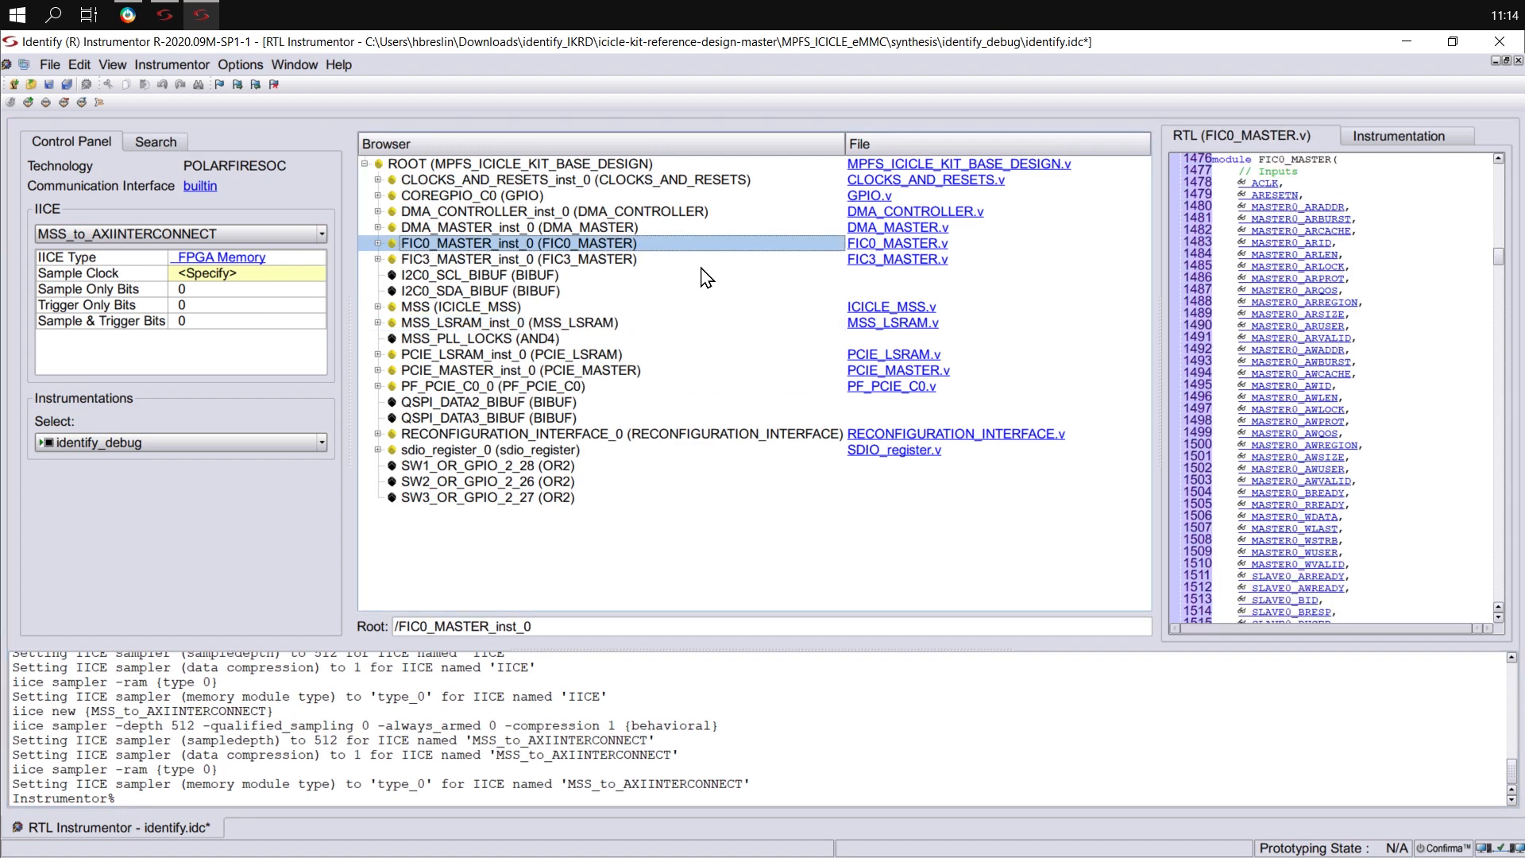
{"action": "right_click", "coordinate": [1268, 187]}
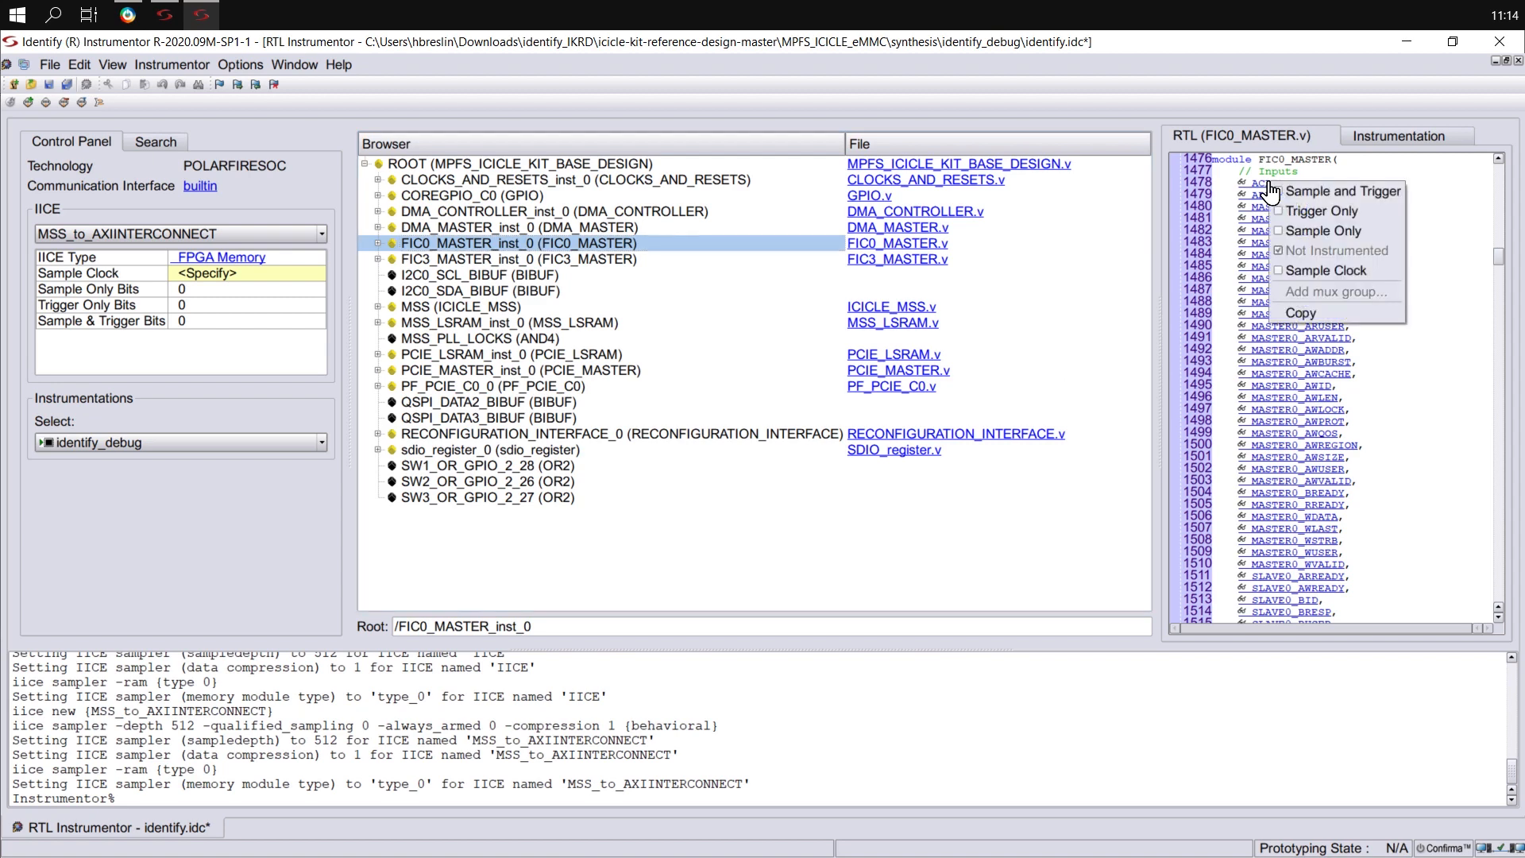
{"action": "left_click", "coordinate": [1318, 272]}
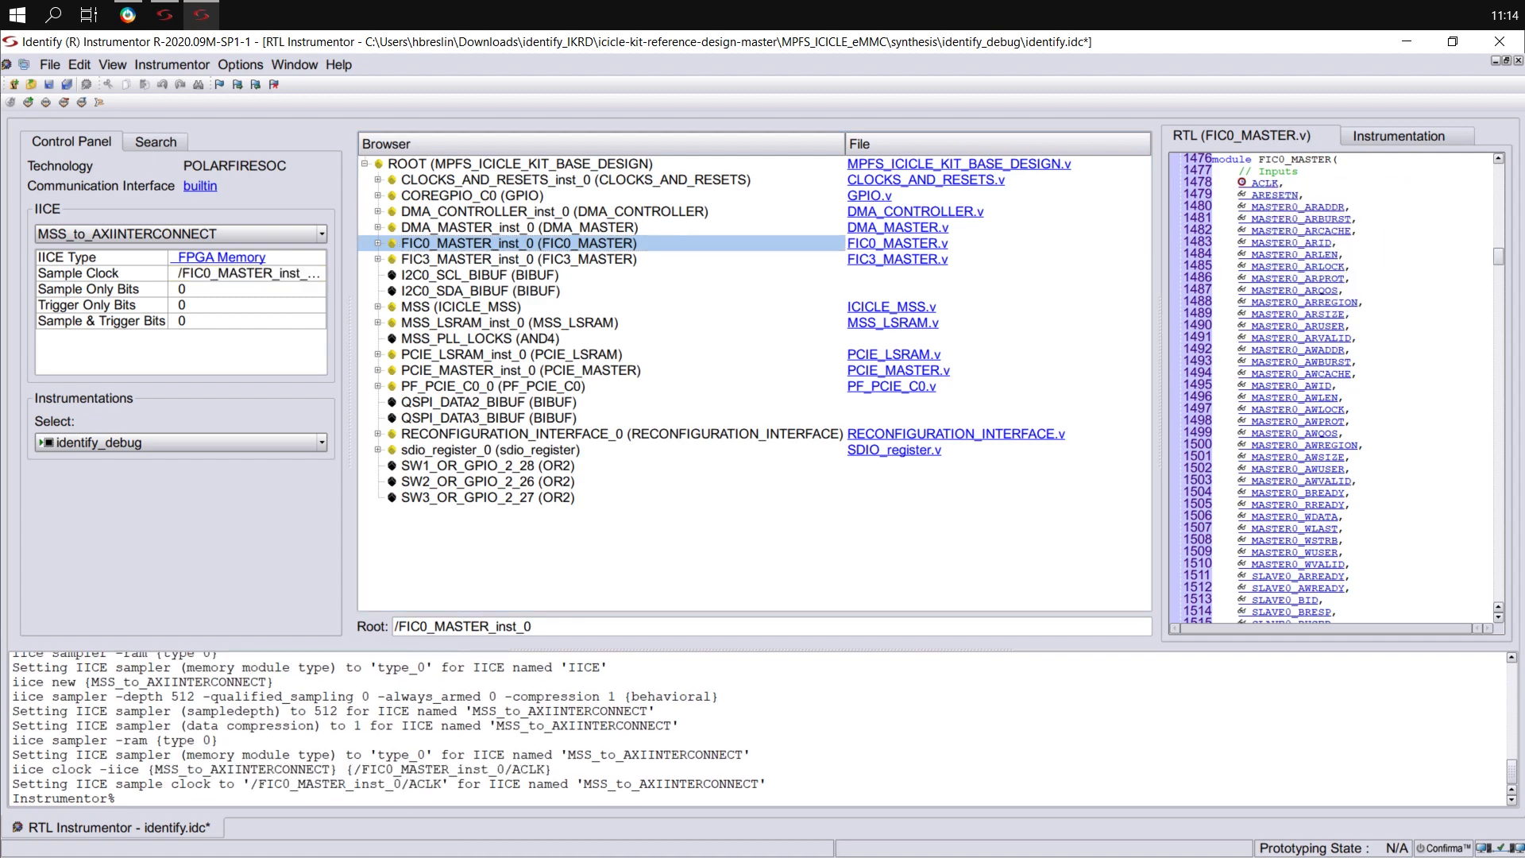
- Check in the Libero schematic which FIC0_MASTER port the highlighted MSS net connects to, and return to Identify Instrumentor
{"action": "left_click", "coordinate": [127, 14]}
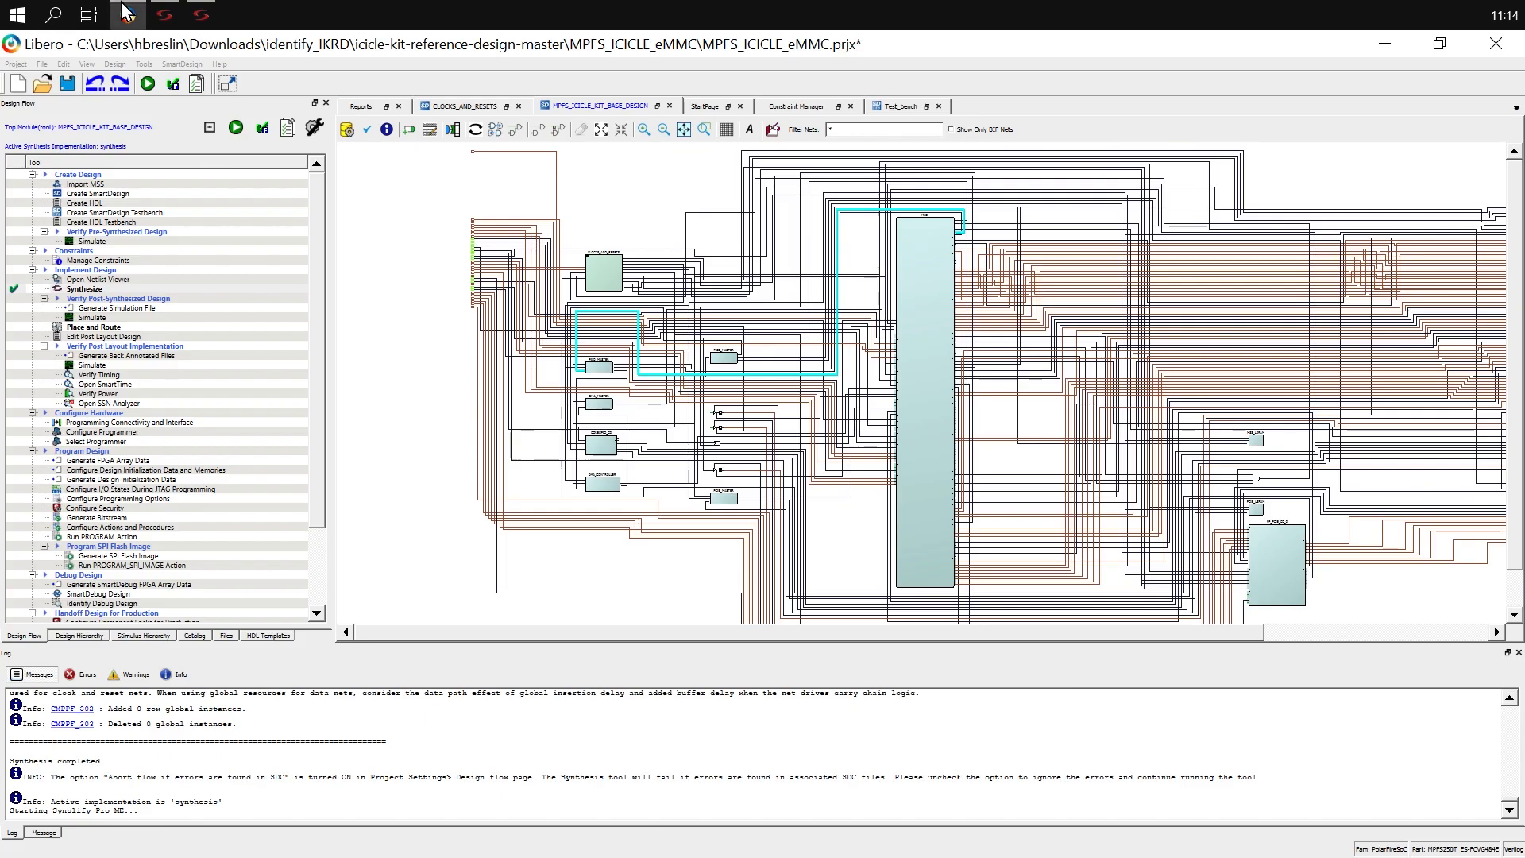
{"action": "scroll", "coordinate": [598, 369], "scroll_direction": "up", "scroll_amount": 8, "text": "ctrl"}
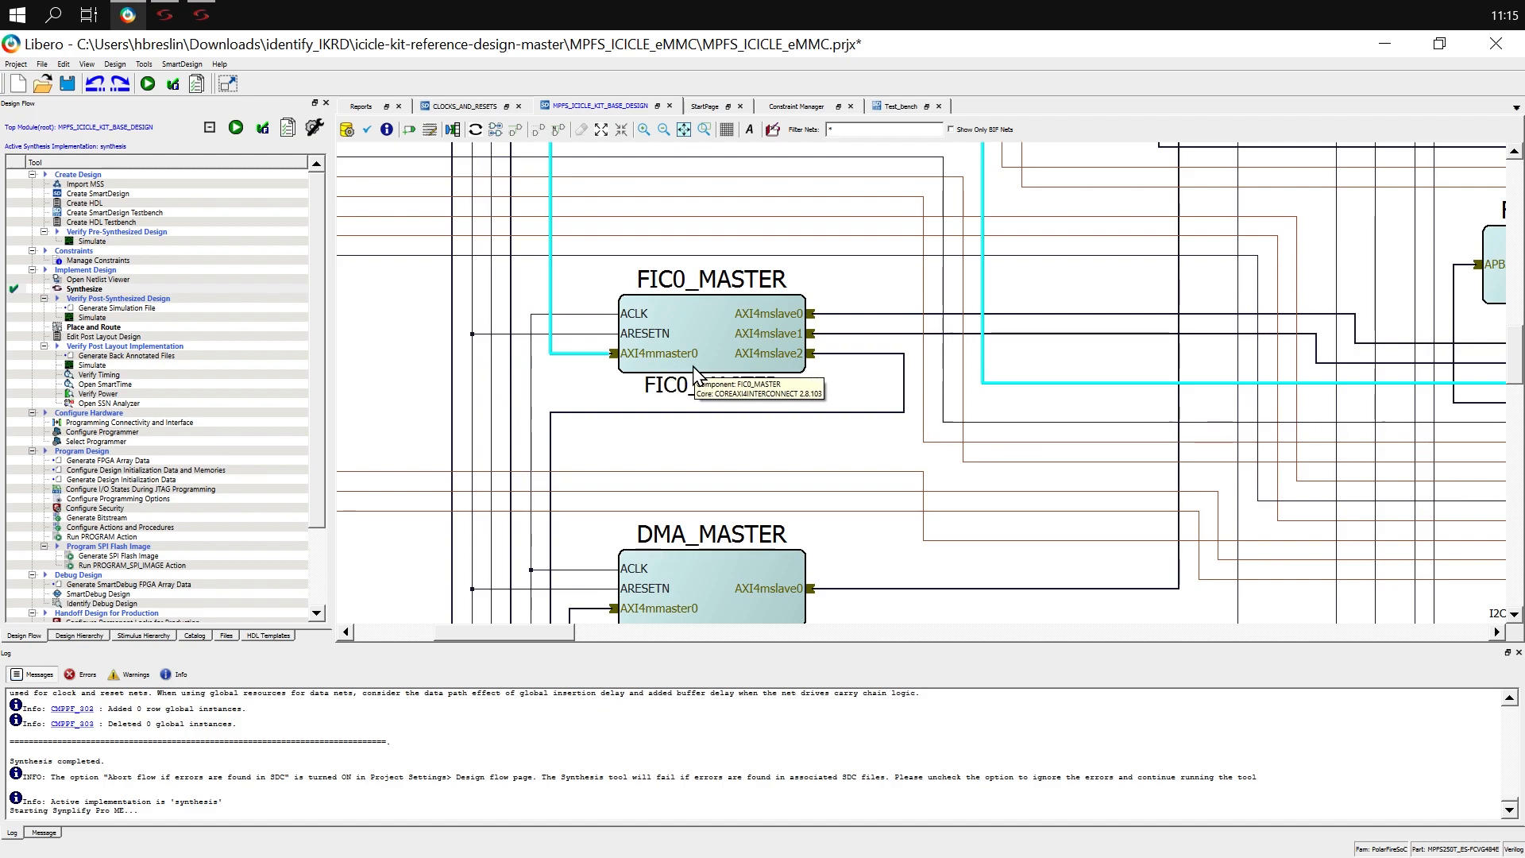
{"action": "key", "text": "alt+Tab"}
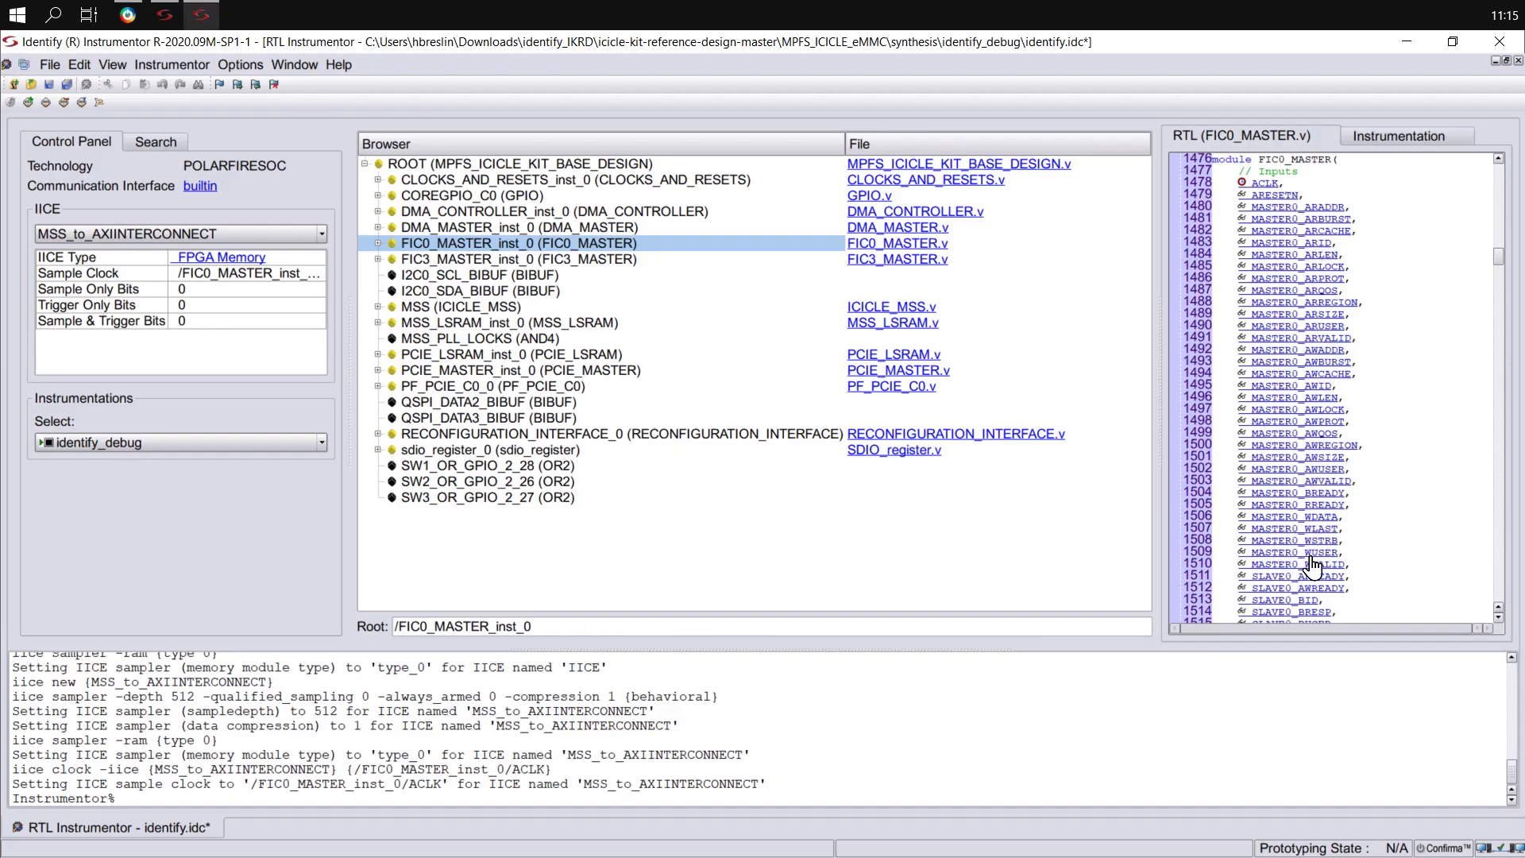
- Instrument the MASTER0_ARADDR and MASTER0_AWADDR inputs of FIC0_MASTER_inst_0 as Sample and Trigger signals
{"action": "right_click", "coordinate": [1325, 207]}
{"action": "left_click", "coordinate": [1350, 211]}
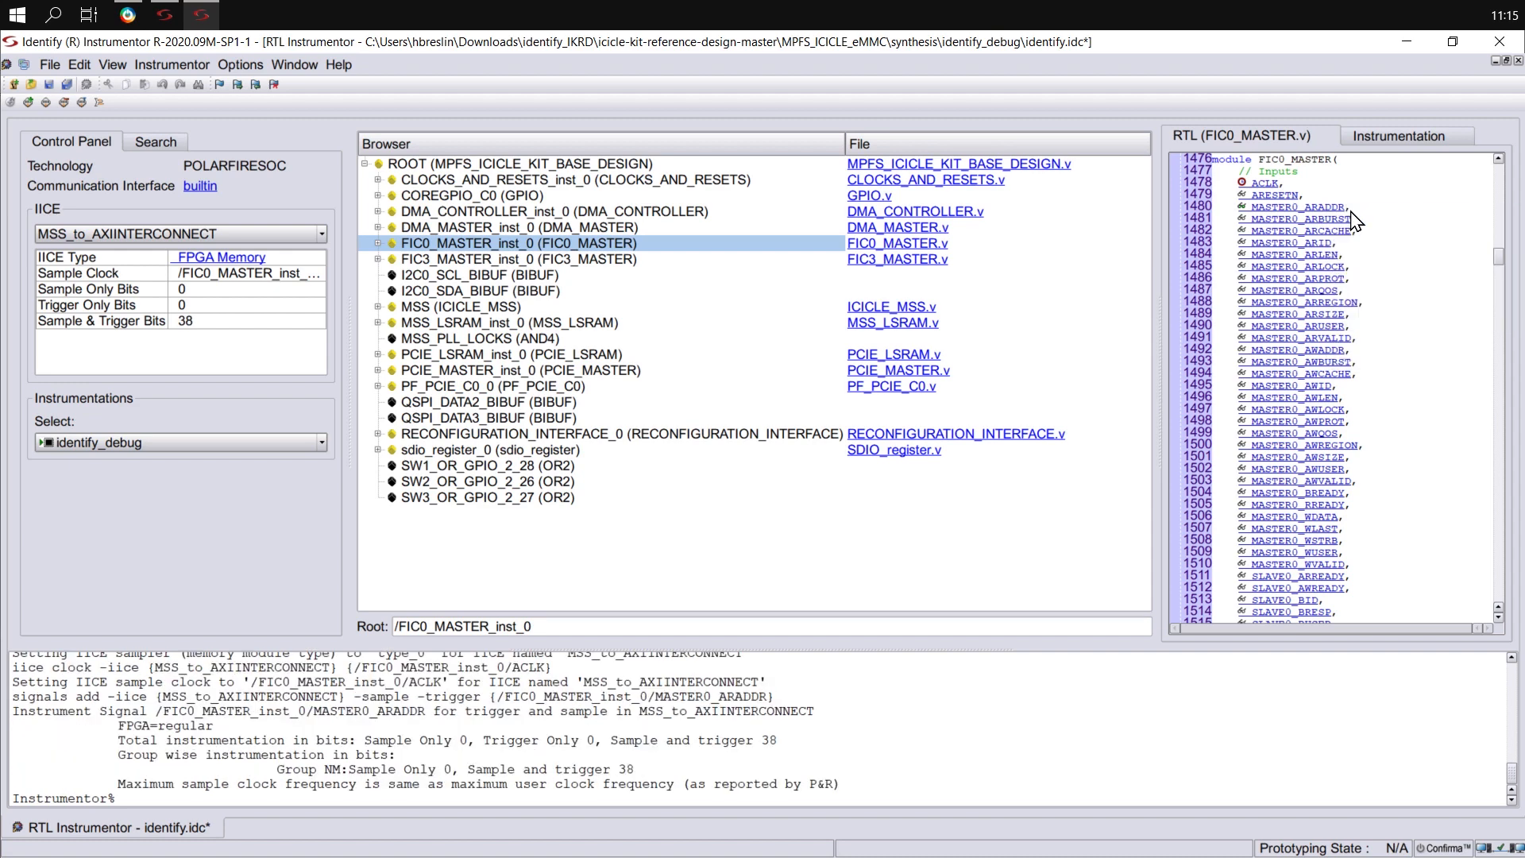
{"action": "right_click", "coordinate": [1325, 349]}
{"action": "left_click", "coordinate": [1352, 366]}
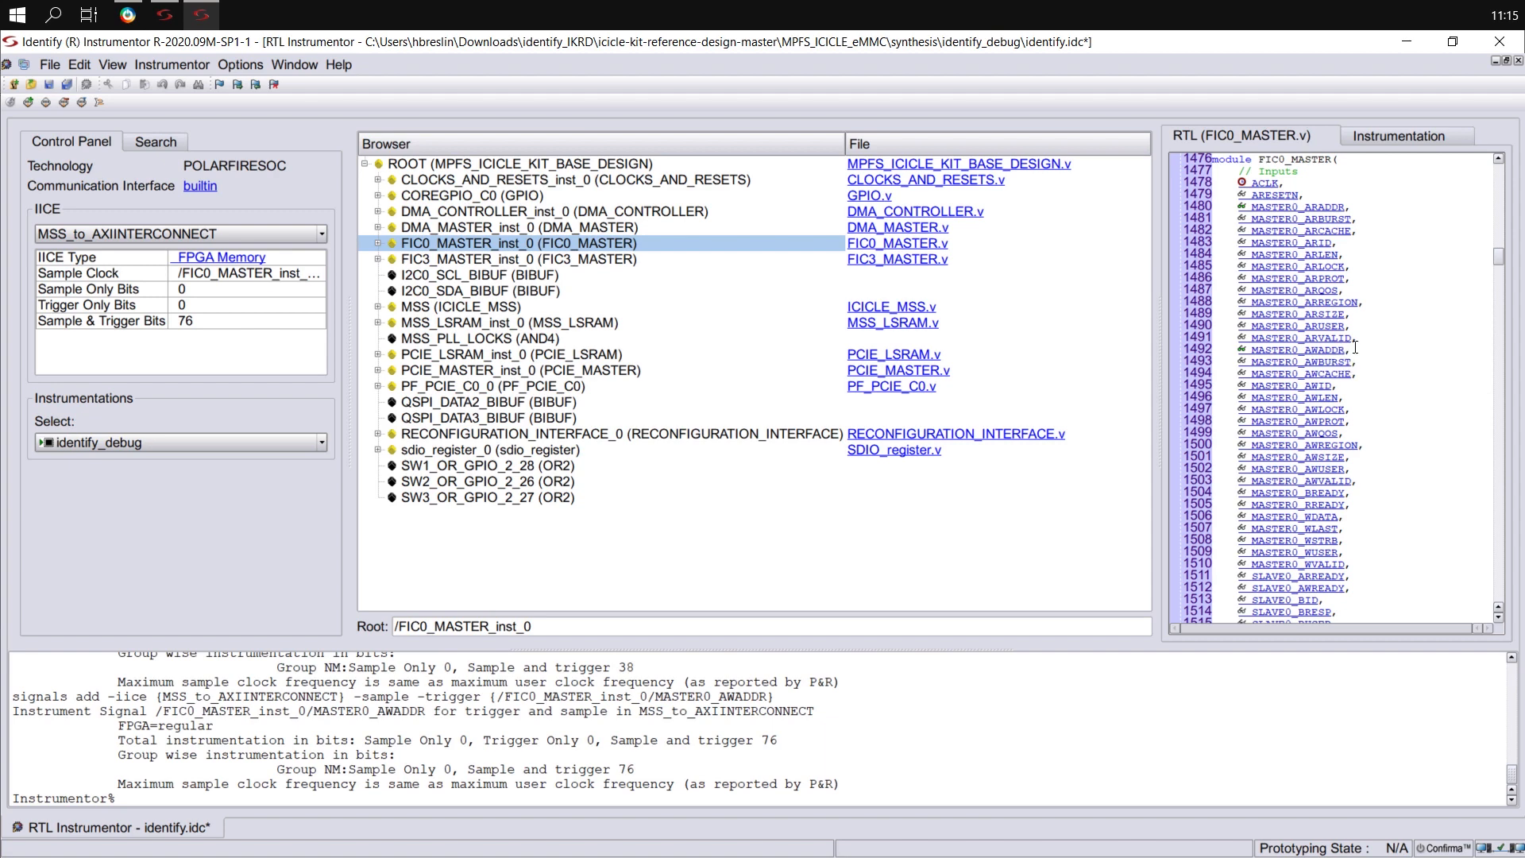
- Instrument MASTER0_WDATA and MASTER0_RDATA of FIC0_MASTER_inst_0 as Sample Only signals
{"action": "right_click", "coordinate": [1308, 528]}
{"action": "left_click", "coordinate": [1343, 568]}
{"action": "scroll", "coordinate": [1407, 498], "scroll_direction": "down", "scroll_amount": 15}
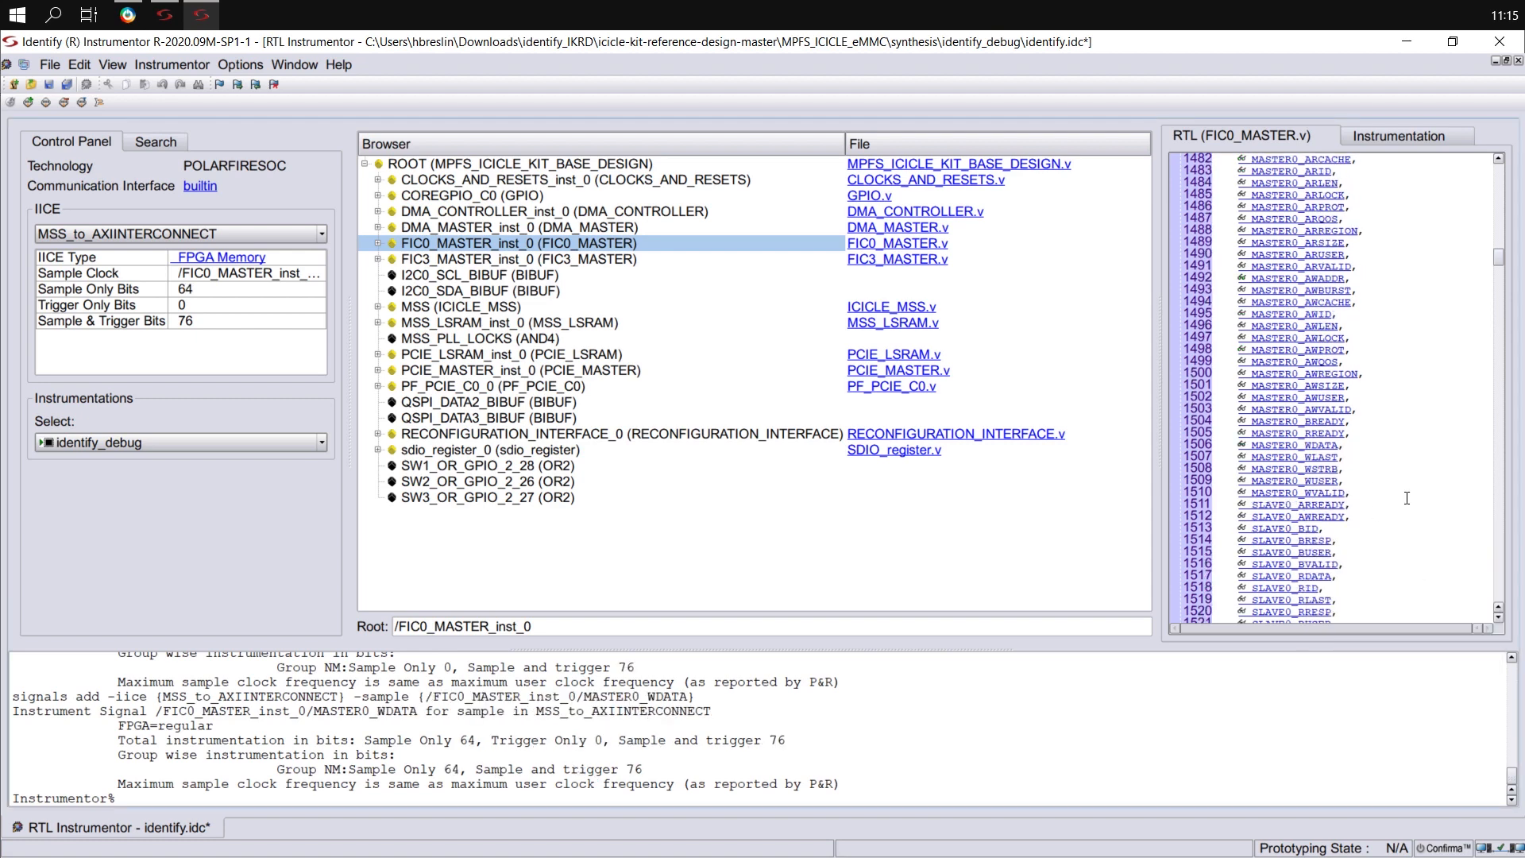
{"action": "scroll", "coordinate": [1406, 498], "scroll_direction": "down", "scroll_amount": 6}
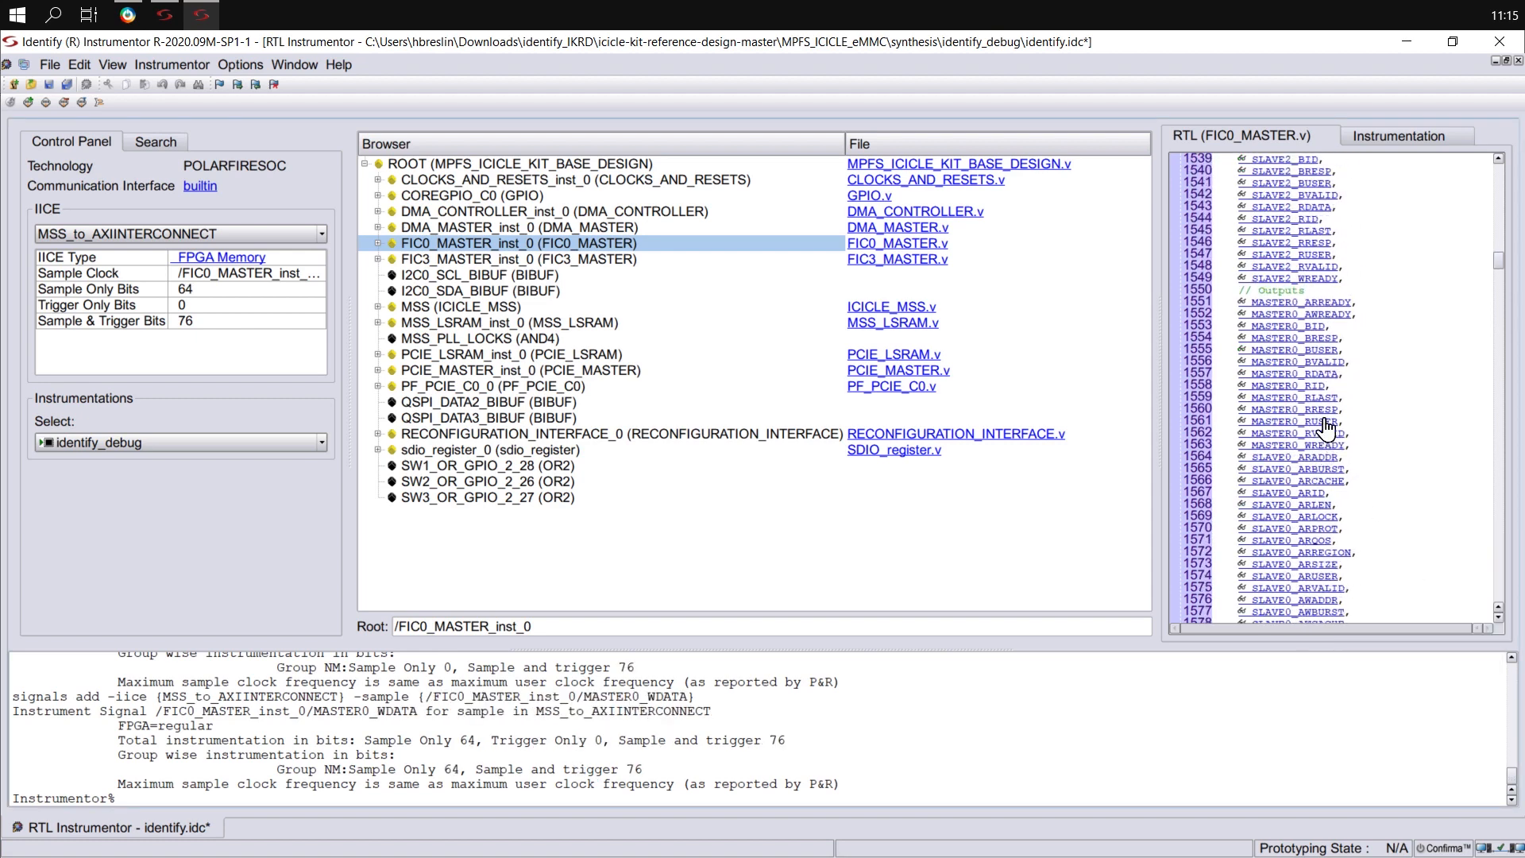
{"action": "right_click", "coordinate": [1324, 382]}
{"action": "left_click", "coordinate": [1372, 424]}
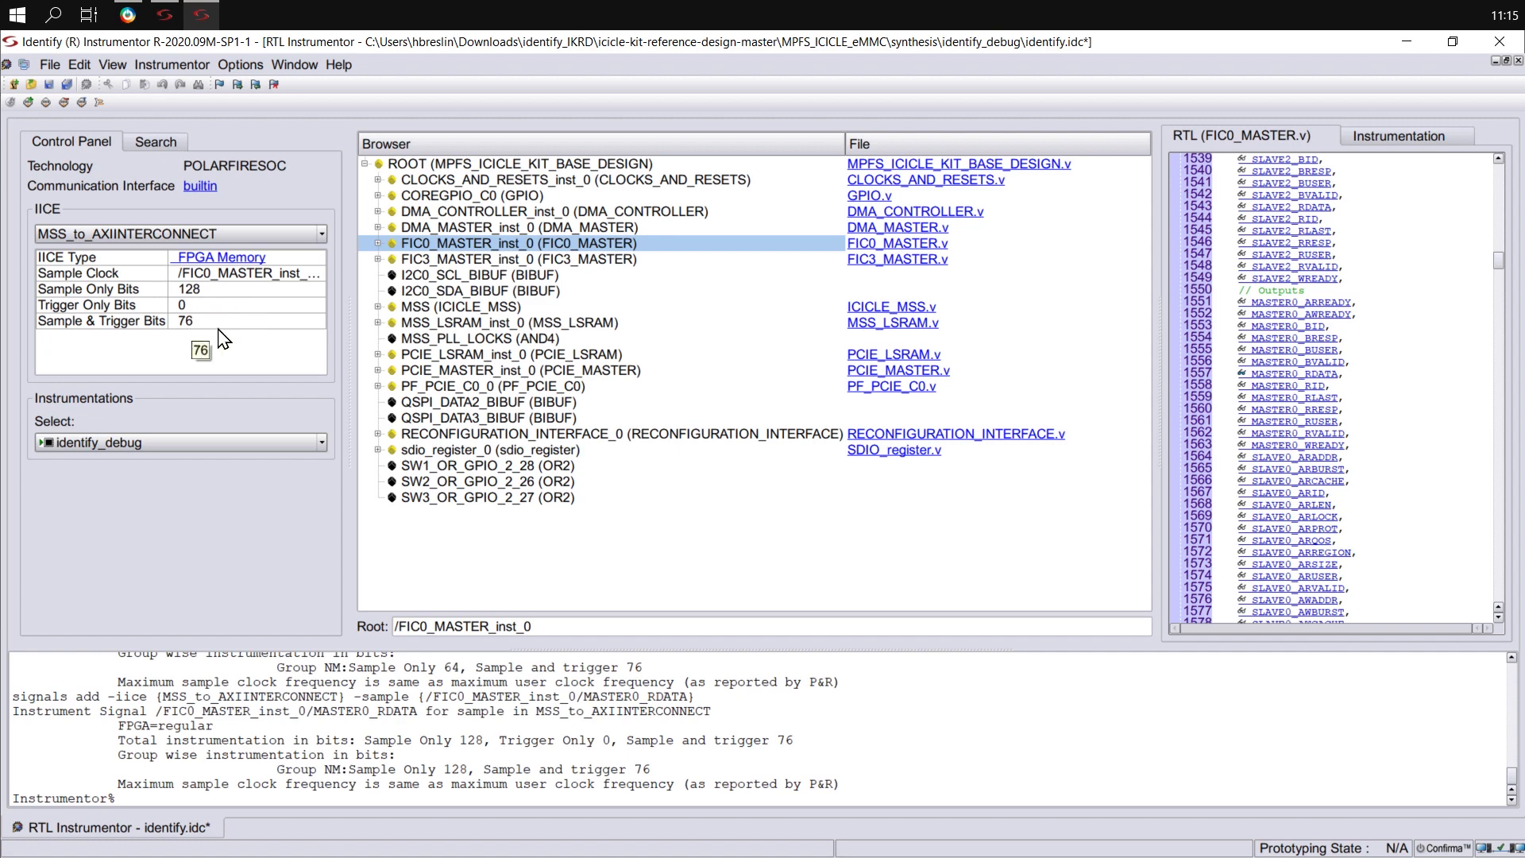
- Save the instrumentation with IICE selected as the current unit and close Identify Instrumentor
{"action": "left_click", "coordinate": [96, 233]}
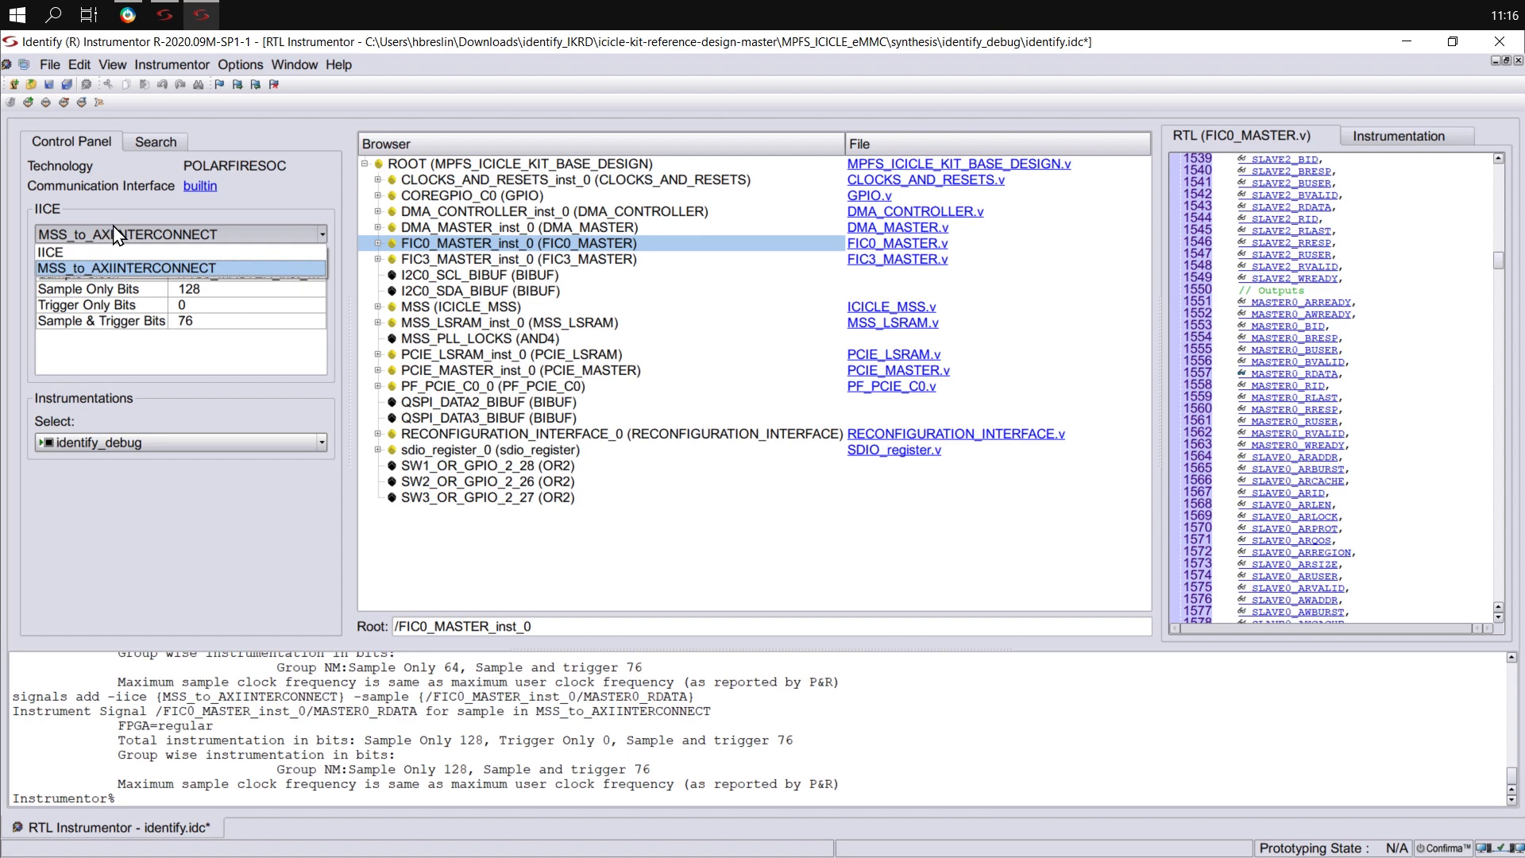
{"action": "left_click", "coordinate": [73, 253]}
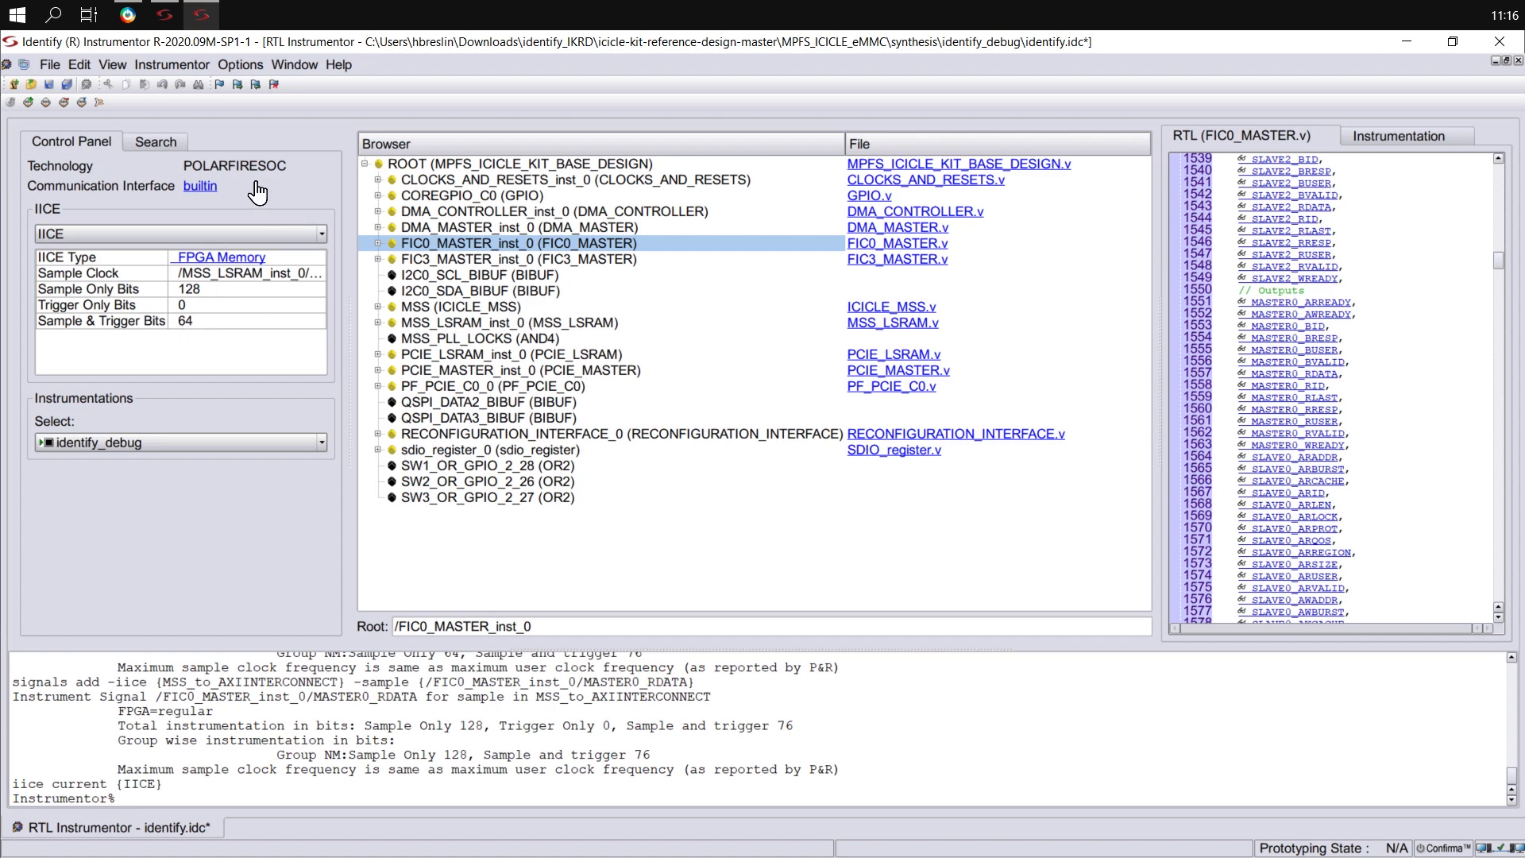
{"action": "left_click", "coordinate": [49, 85]}
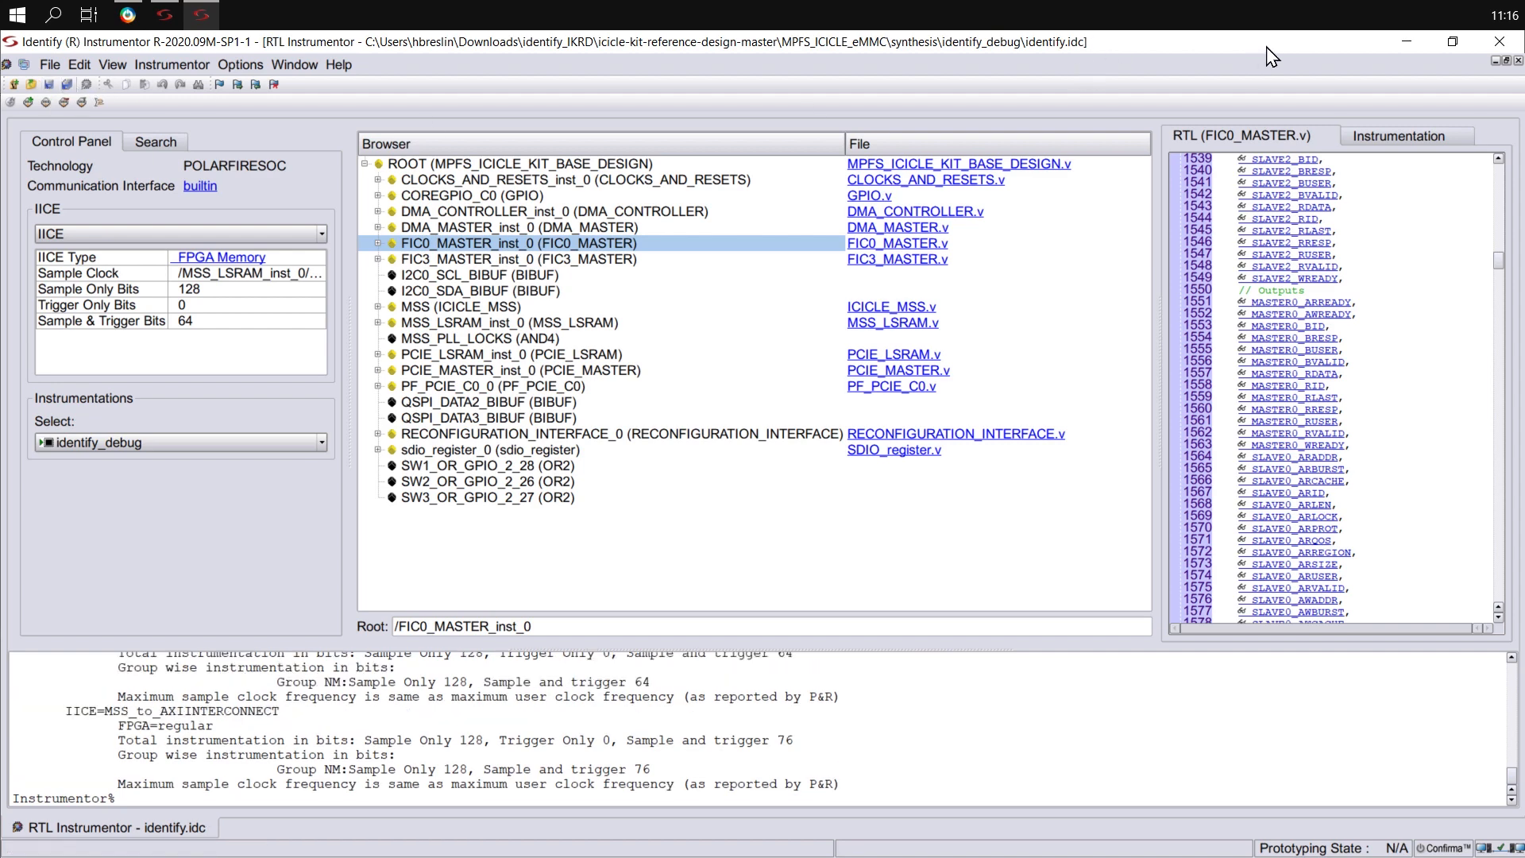
{"action": "left_click", "coordinate": [1497, 44]}
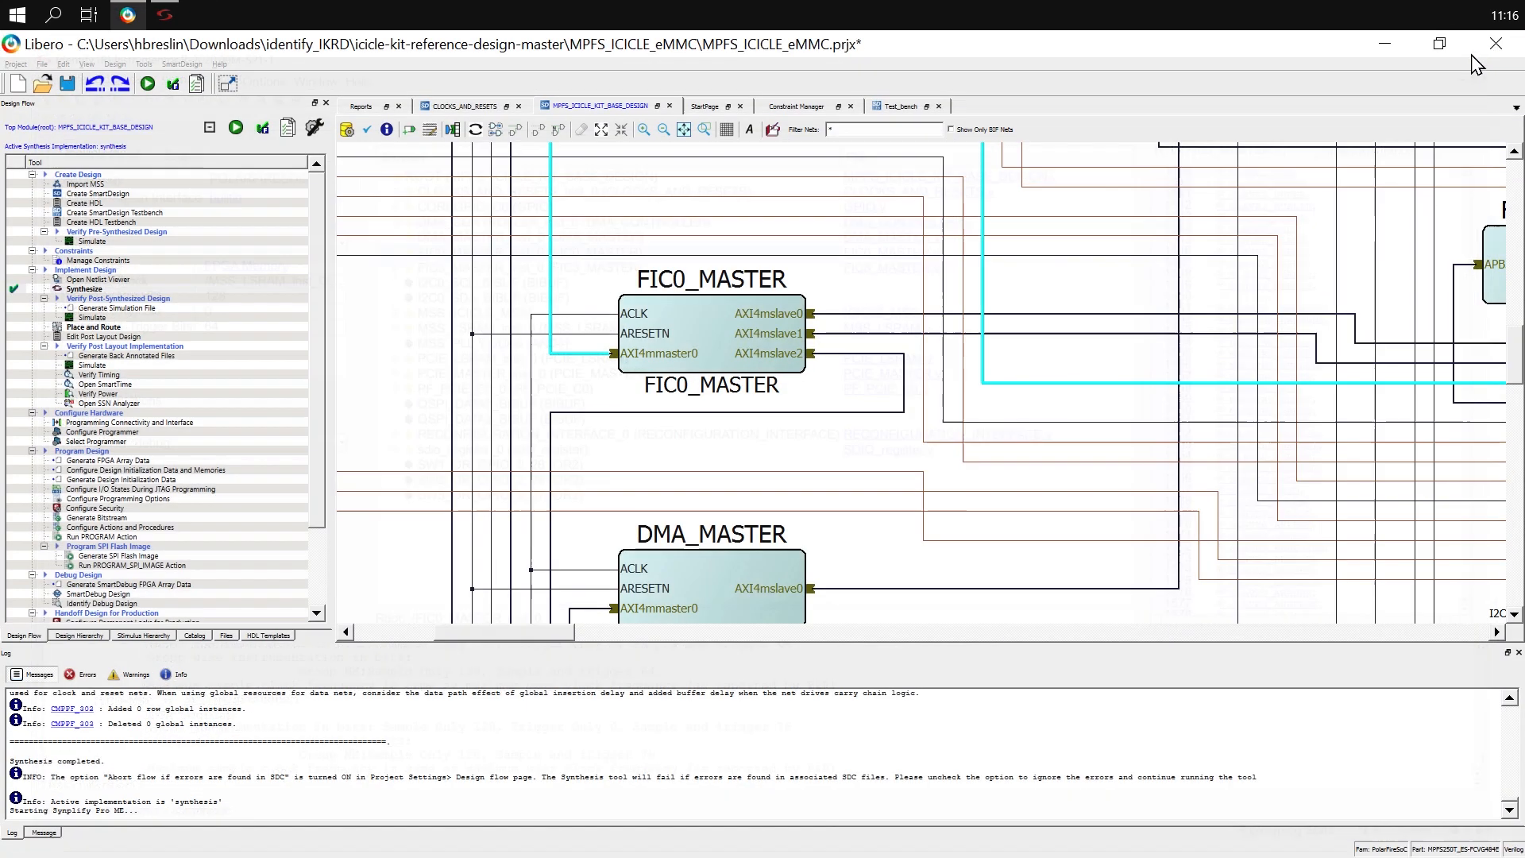
- Switch to Synplify Pro, run synthesis on the identify_debug implementation and close Synplify Pro when it completes
{"action": "left_click", "coordinate": [157, 16]}
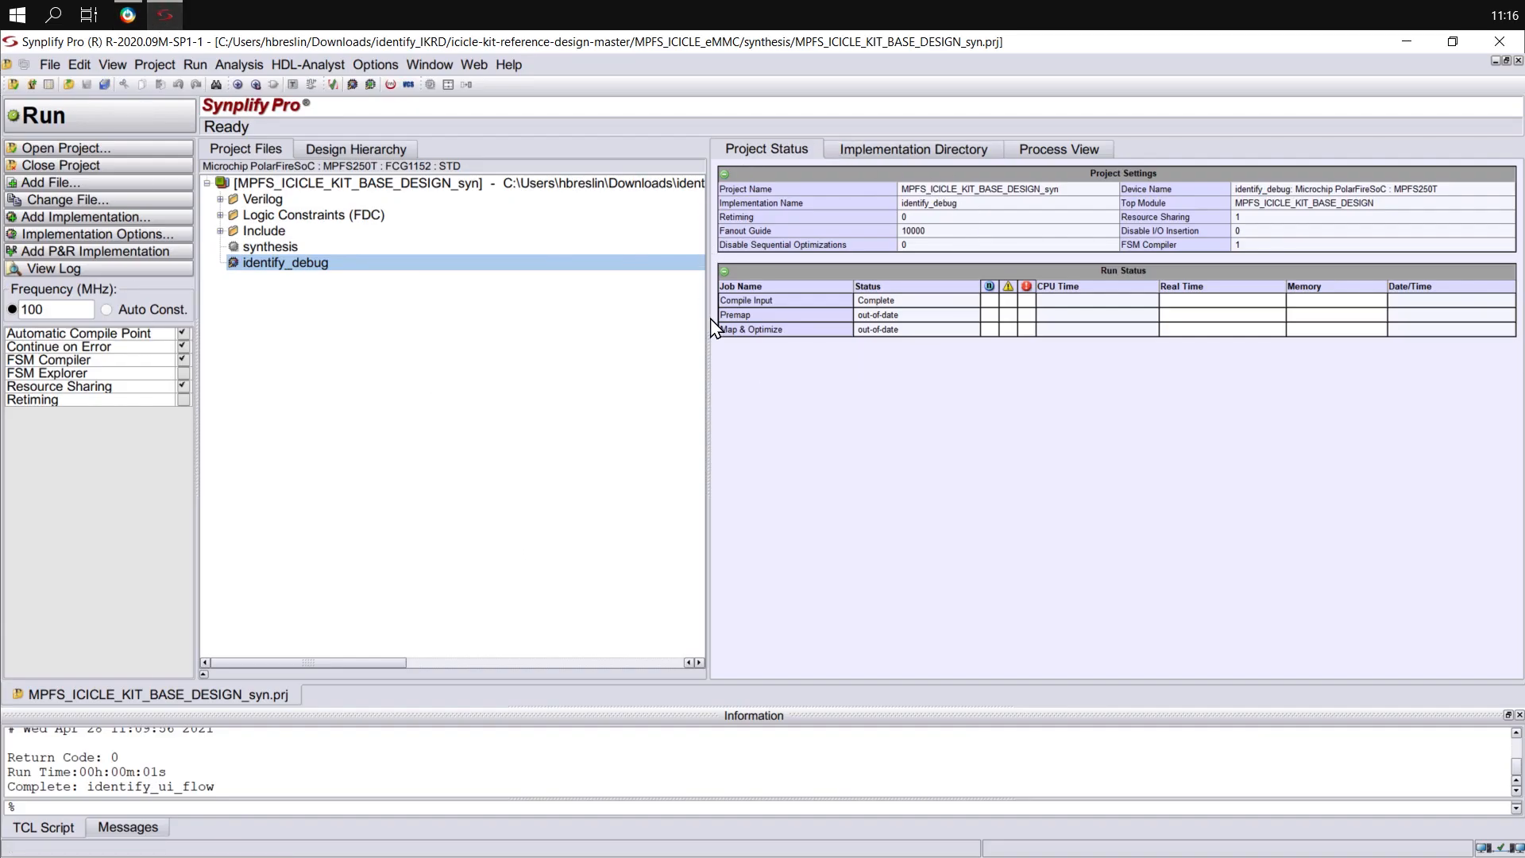
{"action": "left_click", "coordinate": [112, 125]}
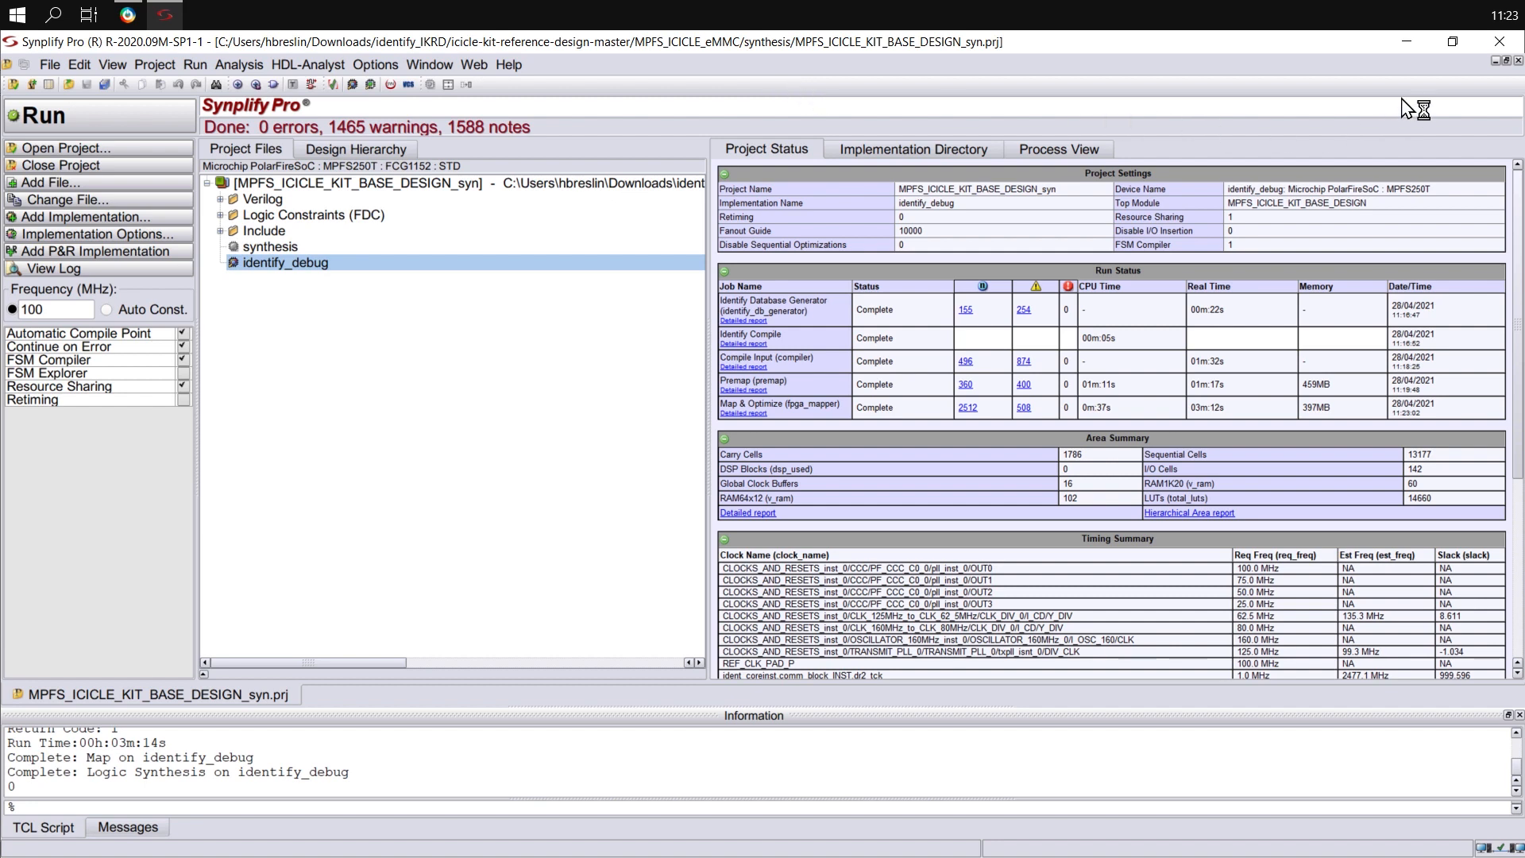
{"action": "left_click", "coordinate": [1499, 44]}
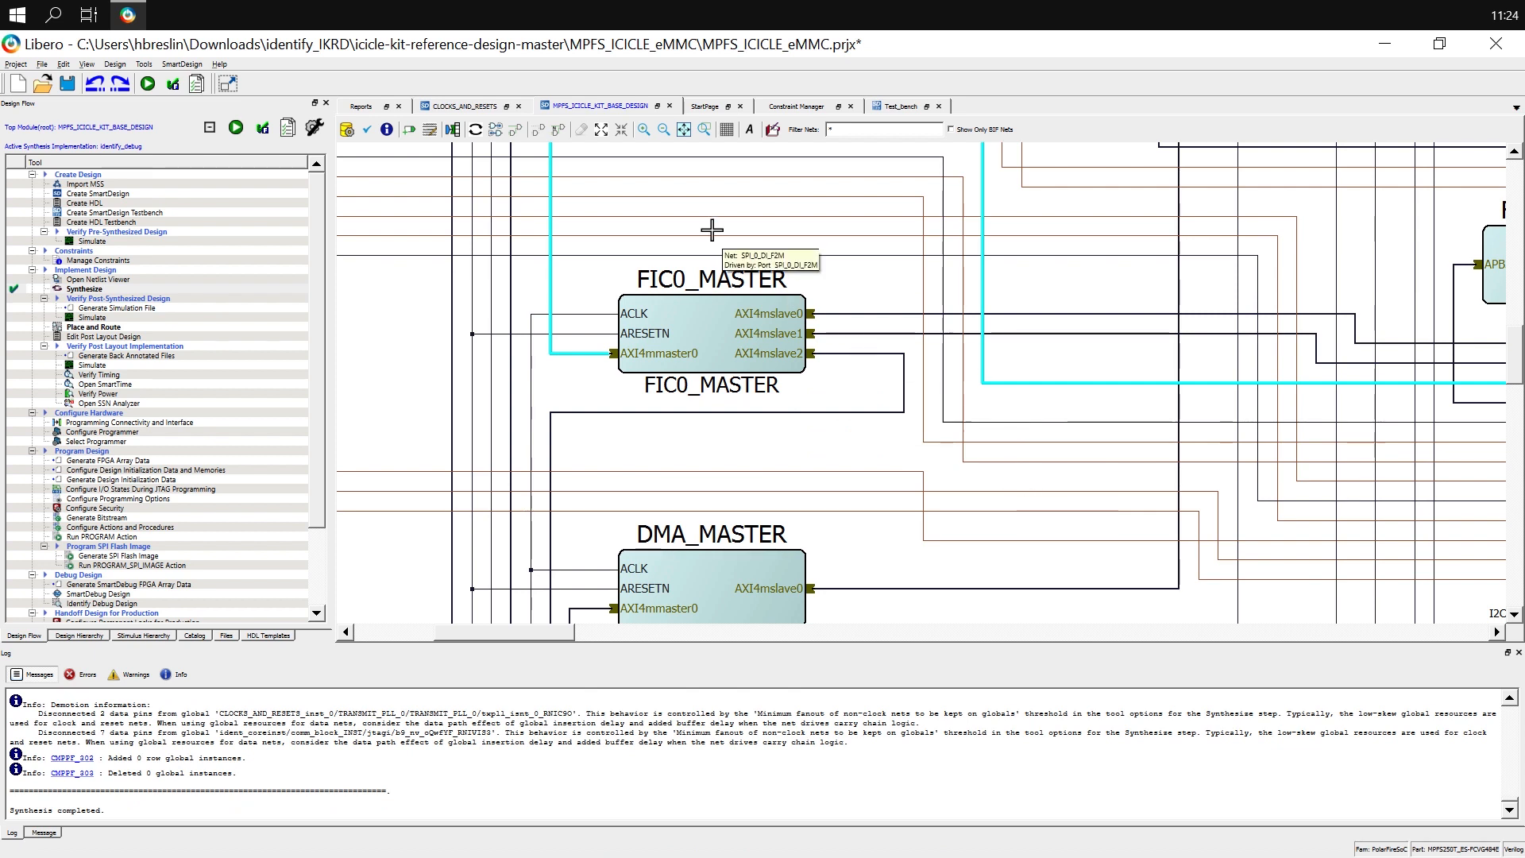
- Widen the Libero report tree and open the MPFS_ICICLE_KIT_BASE_DESIGN_compile_netlist_hier_resources.csv report to examine resource usage per module
{"action": "left_click", "coordinate": [370, 109]}
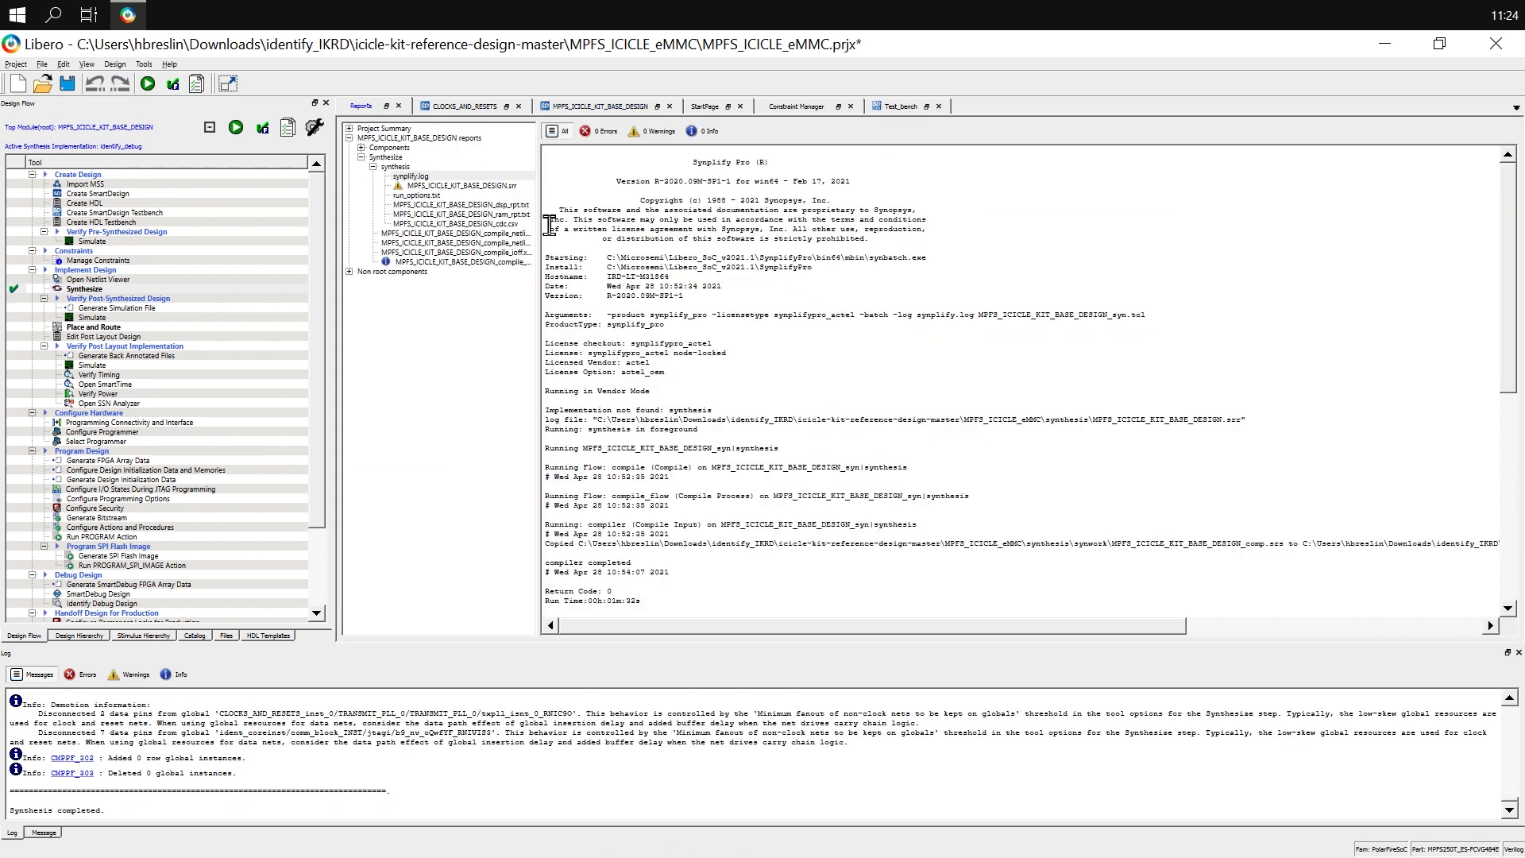
{"action": "left_click_drag", "start_coordinate": [539, 229], "coordinate": [629, 229]}
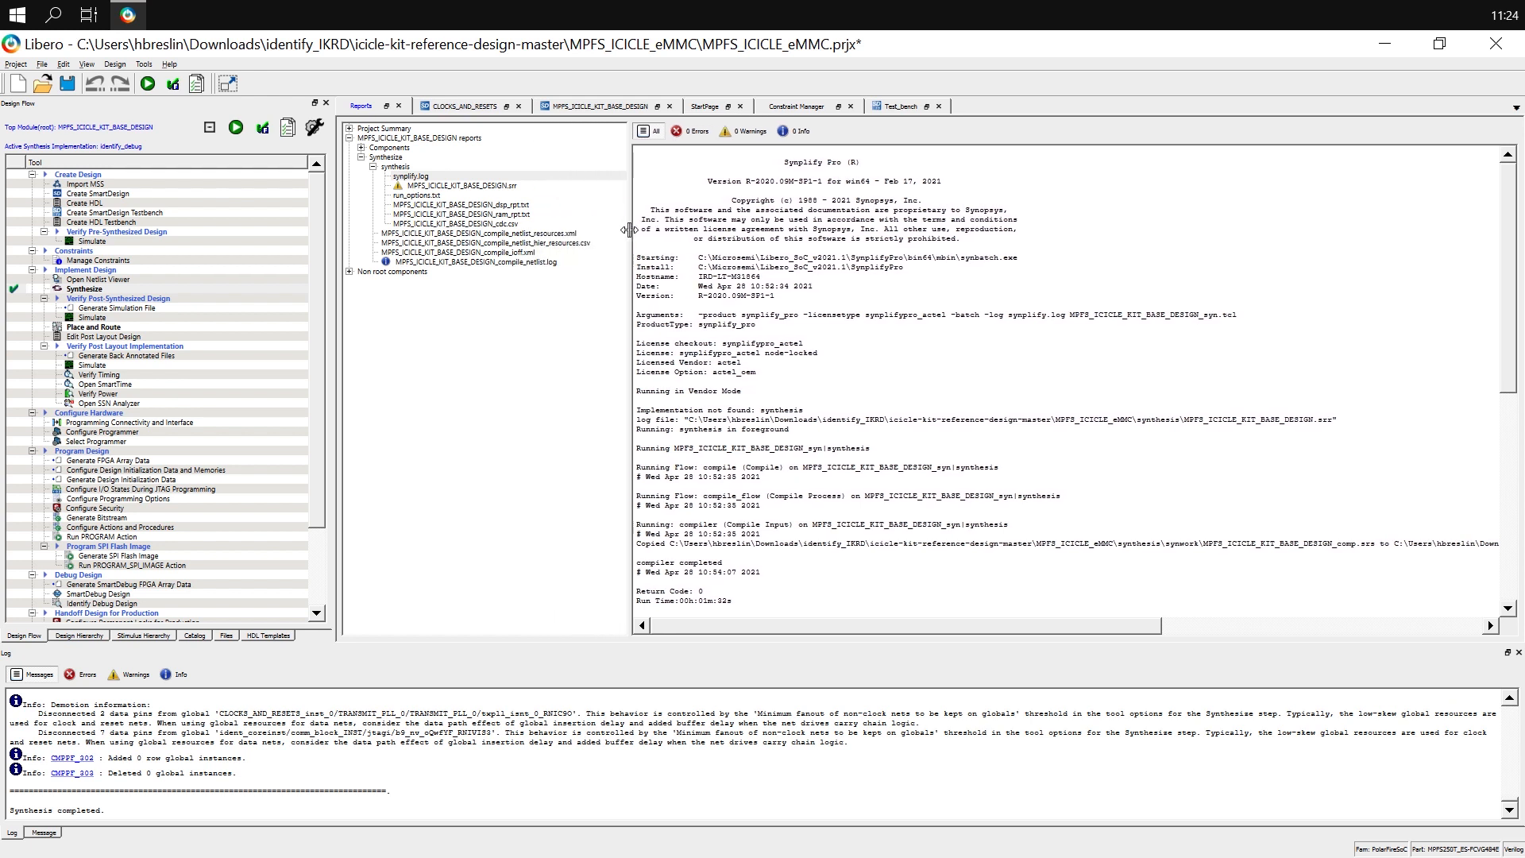
{"action": "left_click", "coordinate": [541, 244]}
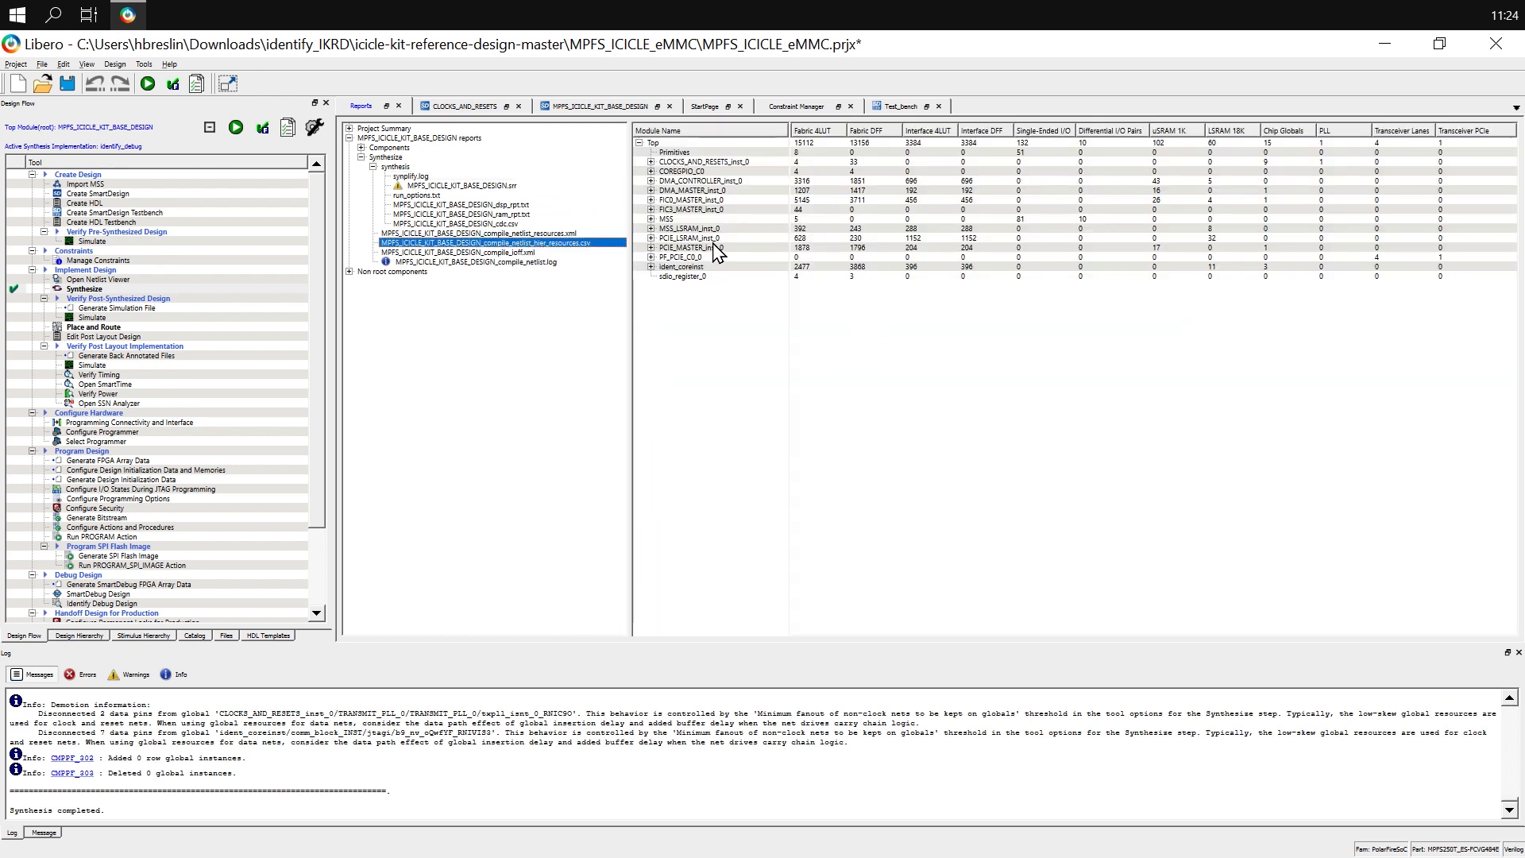
- Expand ident_coreinst in the hierarchical resource report and examine the usage of its MSS_to_AXIINTERCONNECT_INST and IICE_INST blocks
{"action": "left_click", "coordinate": [681, 268]}
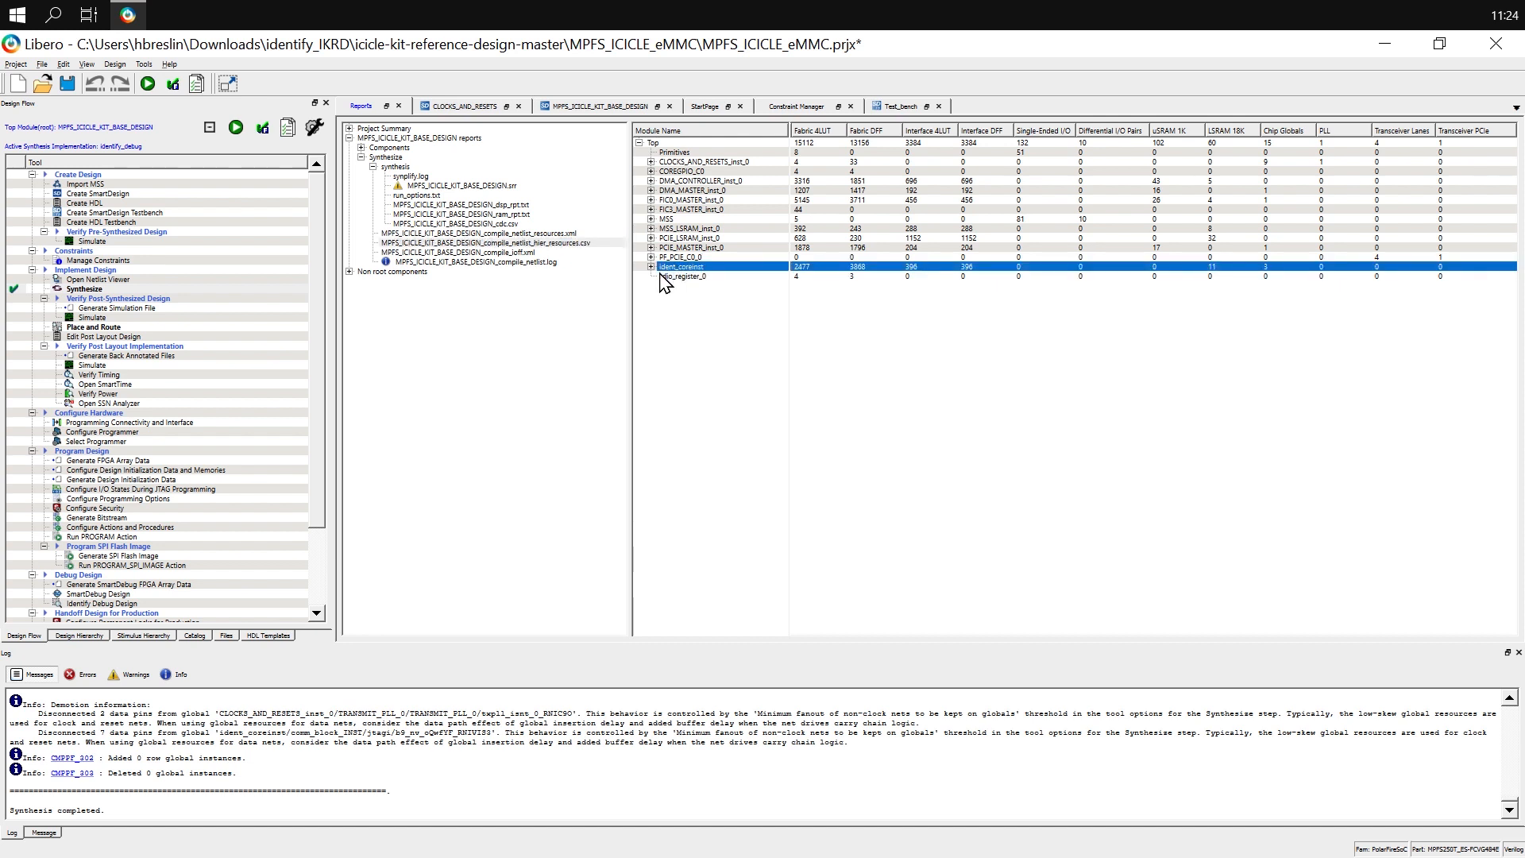
{"action": "left_click", "coordinate": [650, 267]}
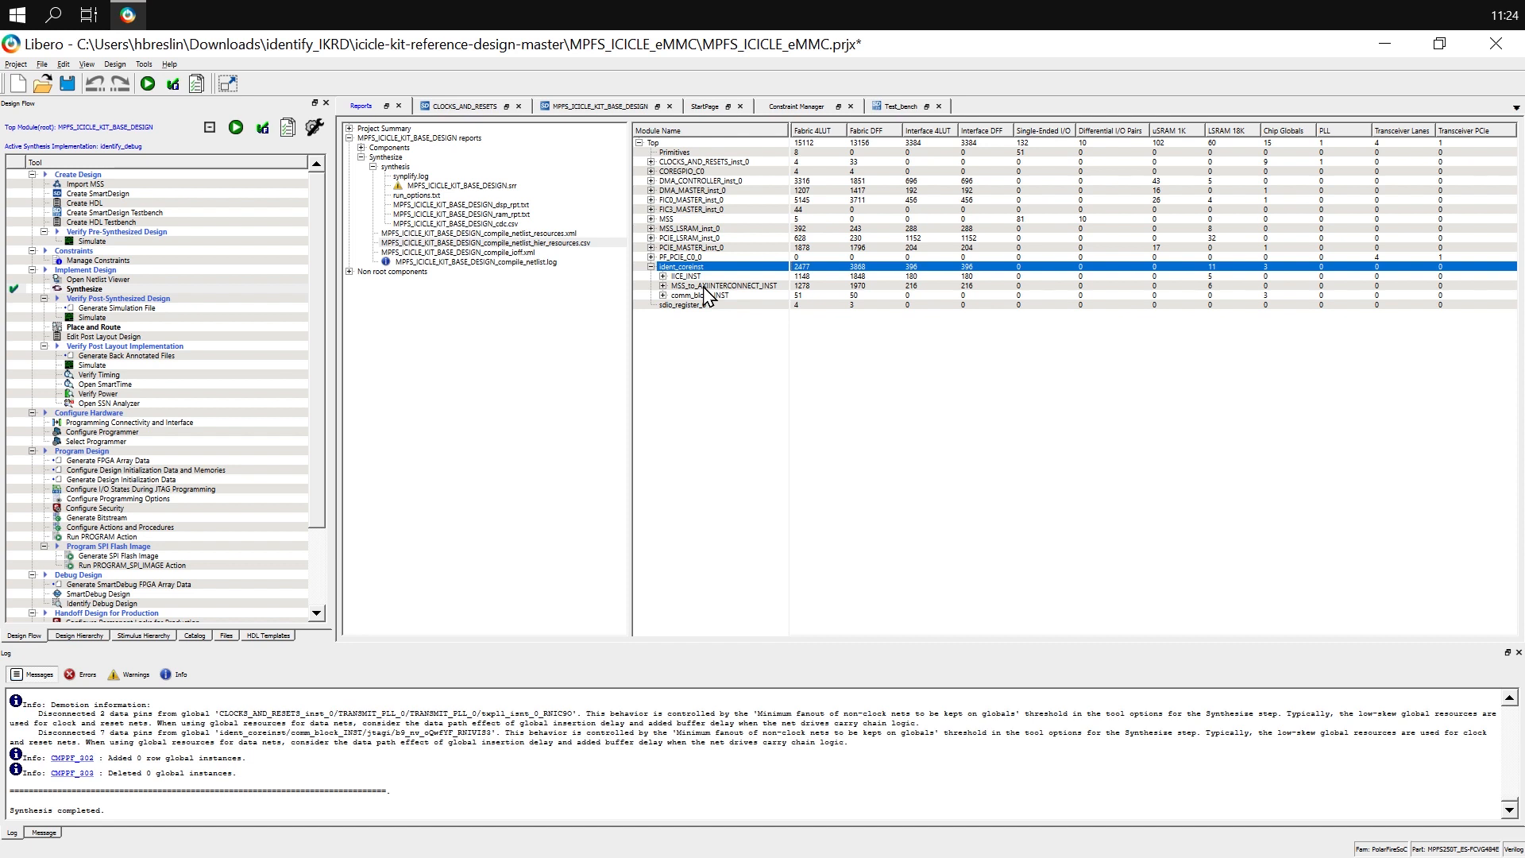
{"action": "left_click", "coordinate": [703, 286]}
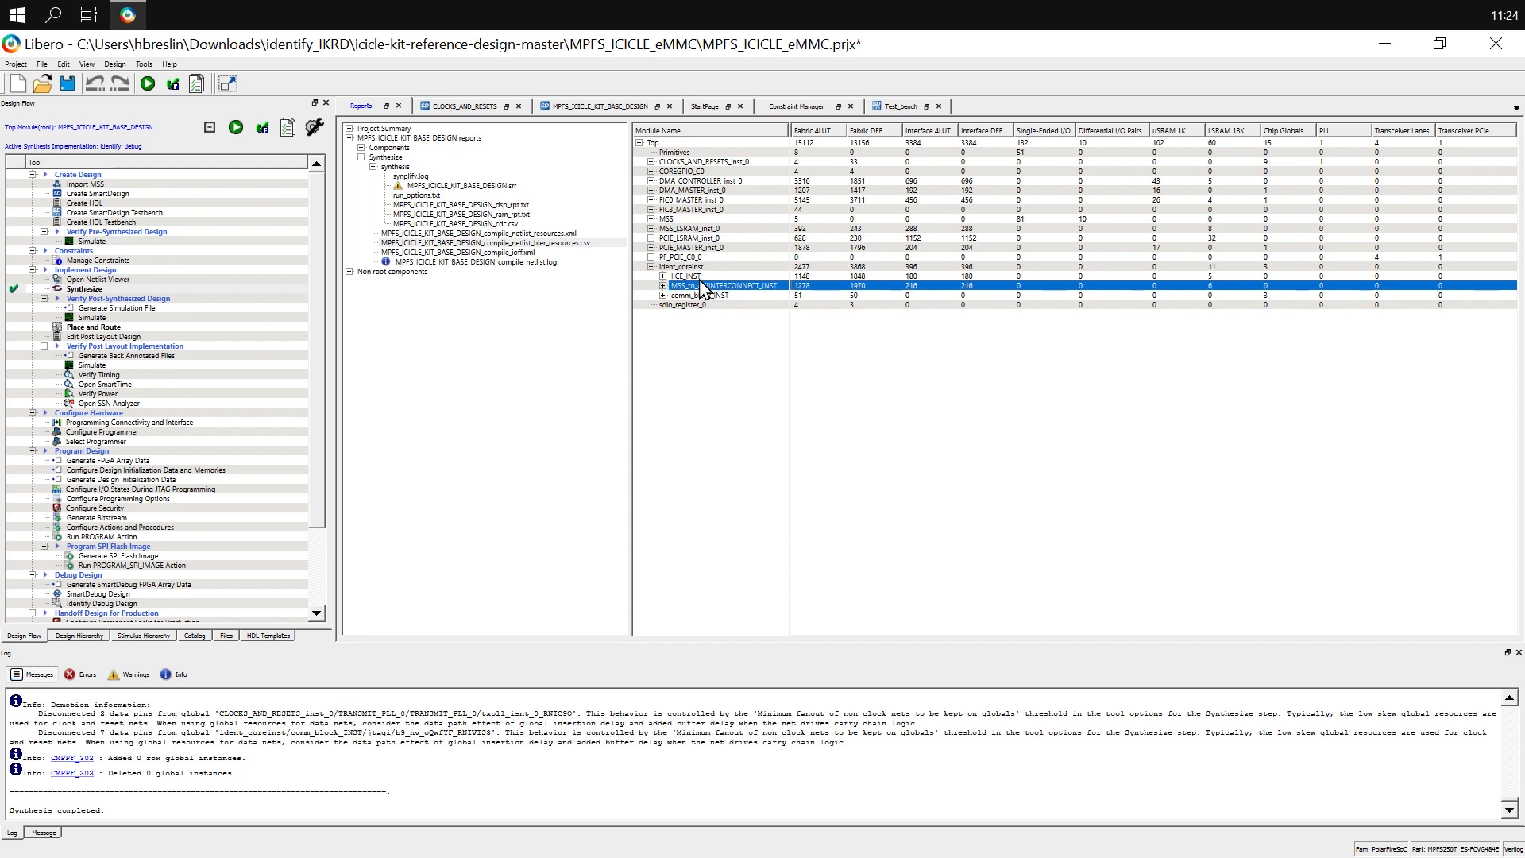
{"action": "left_click", "coordinate": [694, 277]}
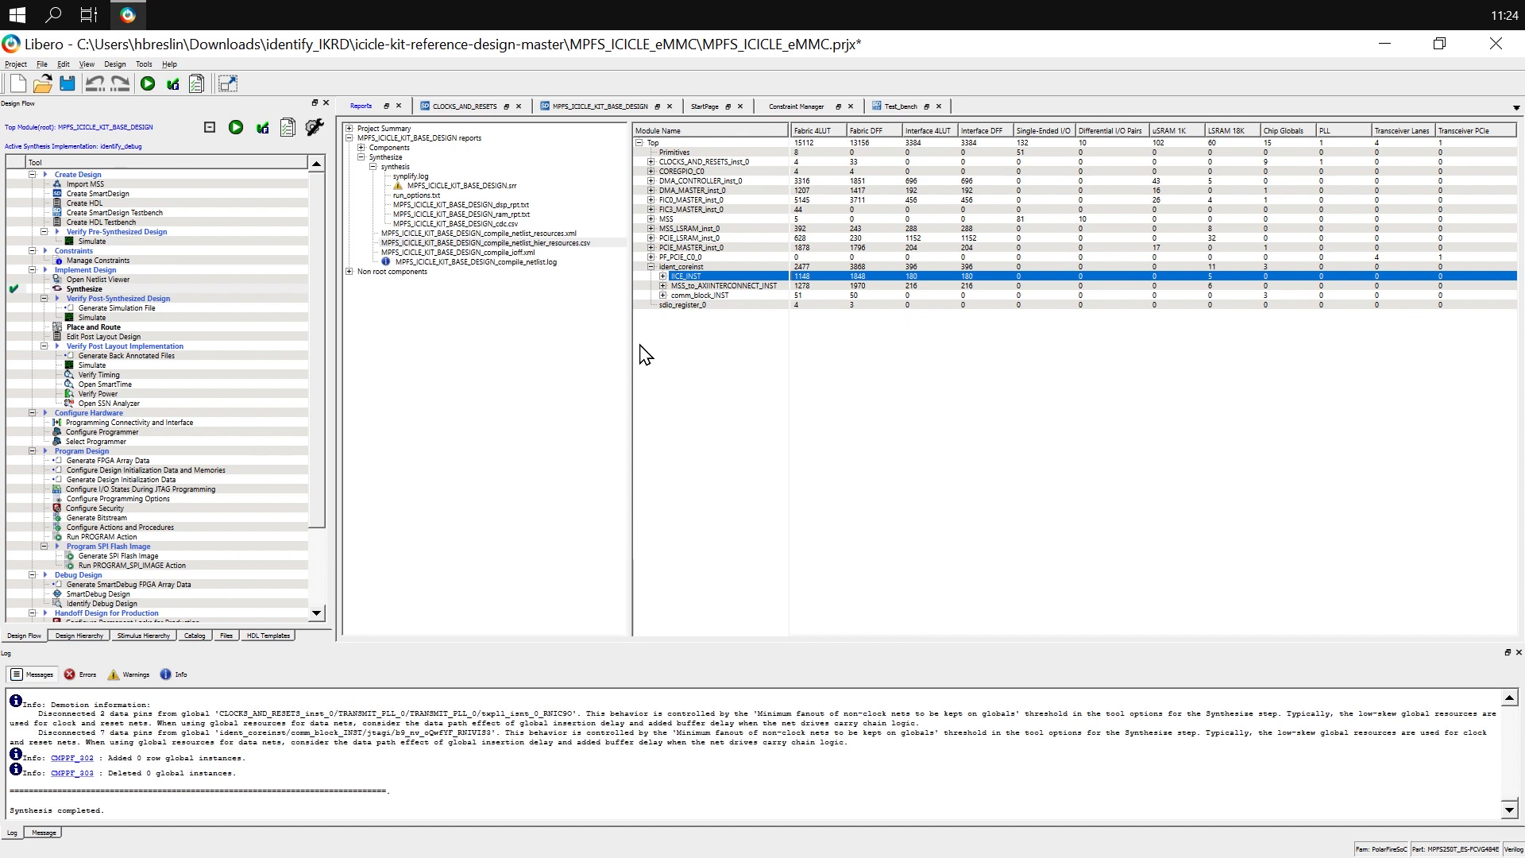
- Program the device with Run PROGRAM Action and launch Identify Debugger for the design
{"action": "left_click_drag", "start_coordinate": [320, 312], "coordinate": [319, 328]}
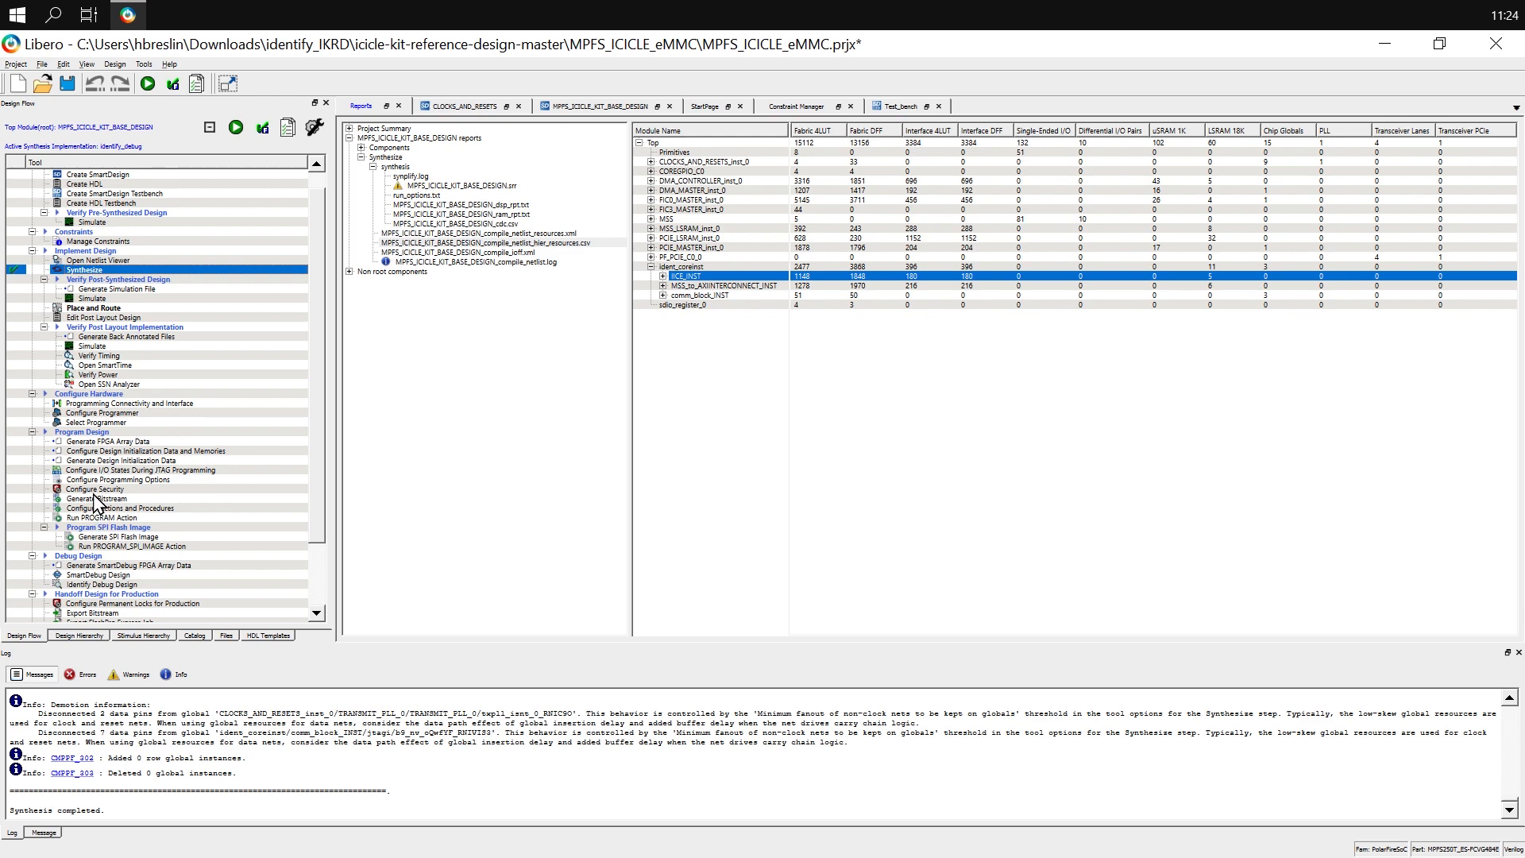
{"action": "double_click", "coordinate": [72, 517]}
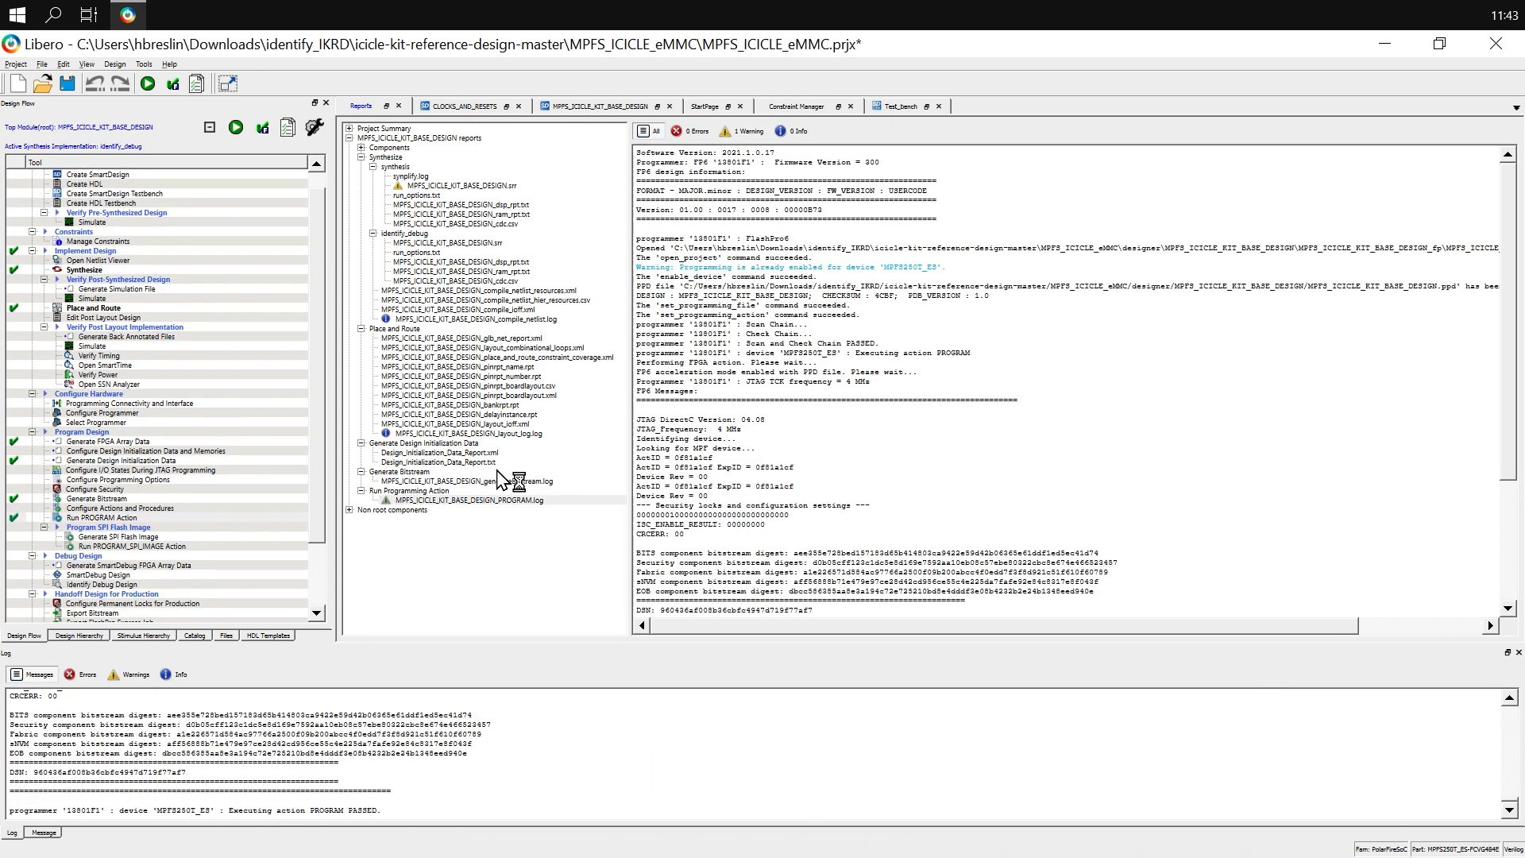
{"action": "left_click", "coordinate": [65, 585]}
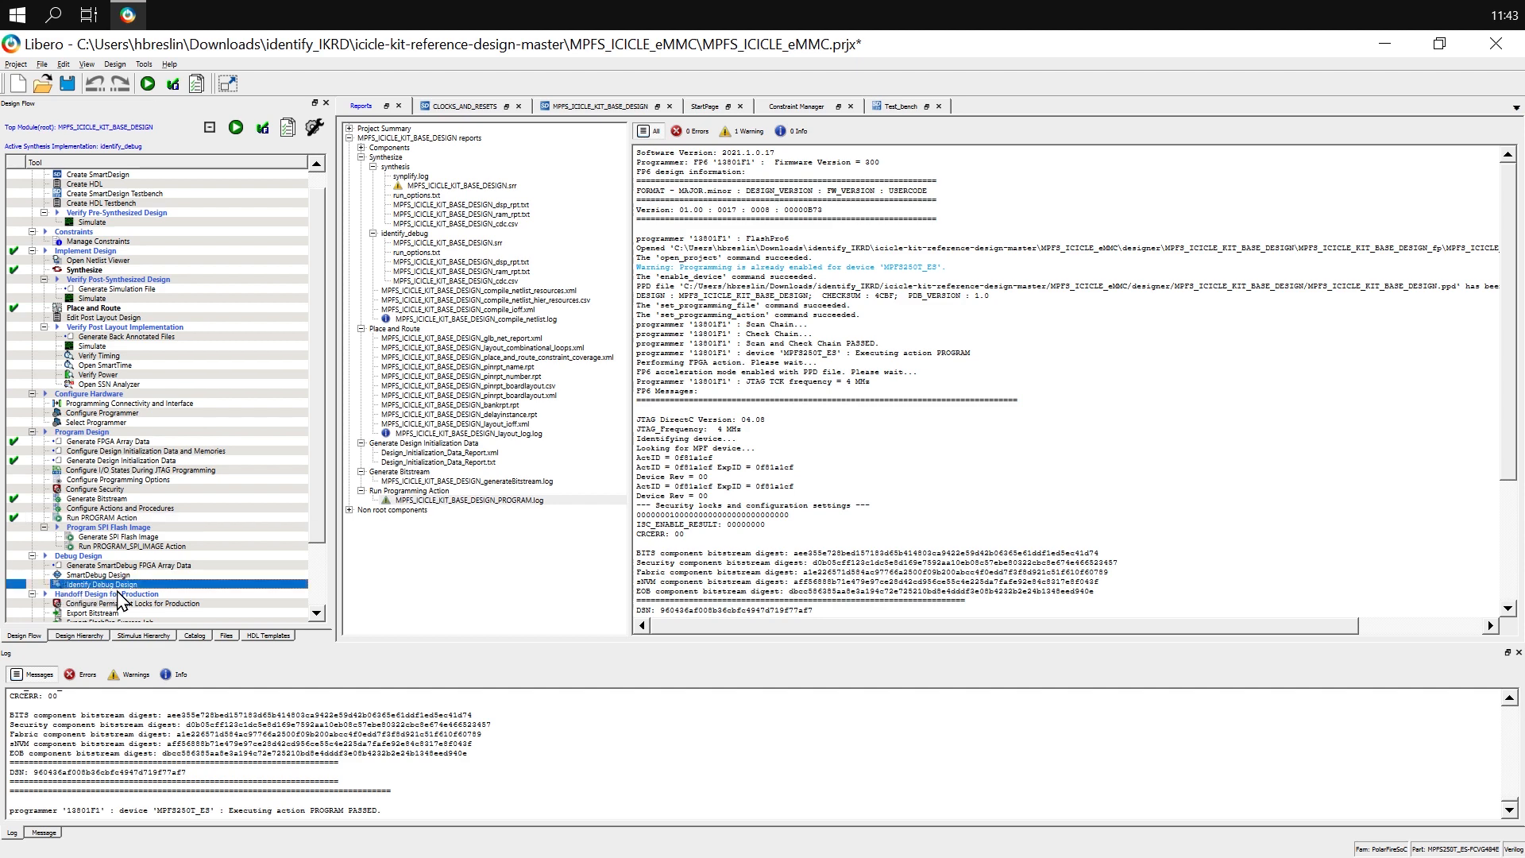
{"action": "double_click", "coordinate": [87, 585]}
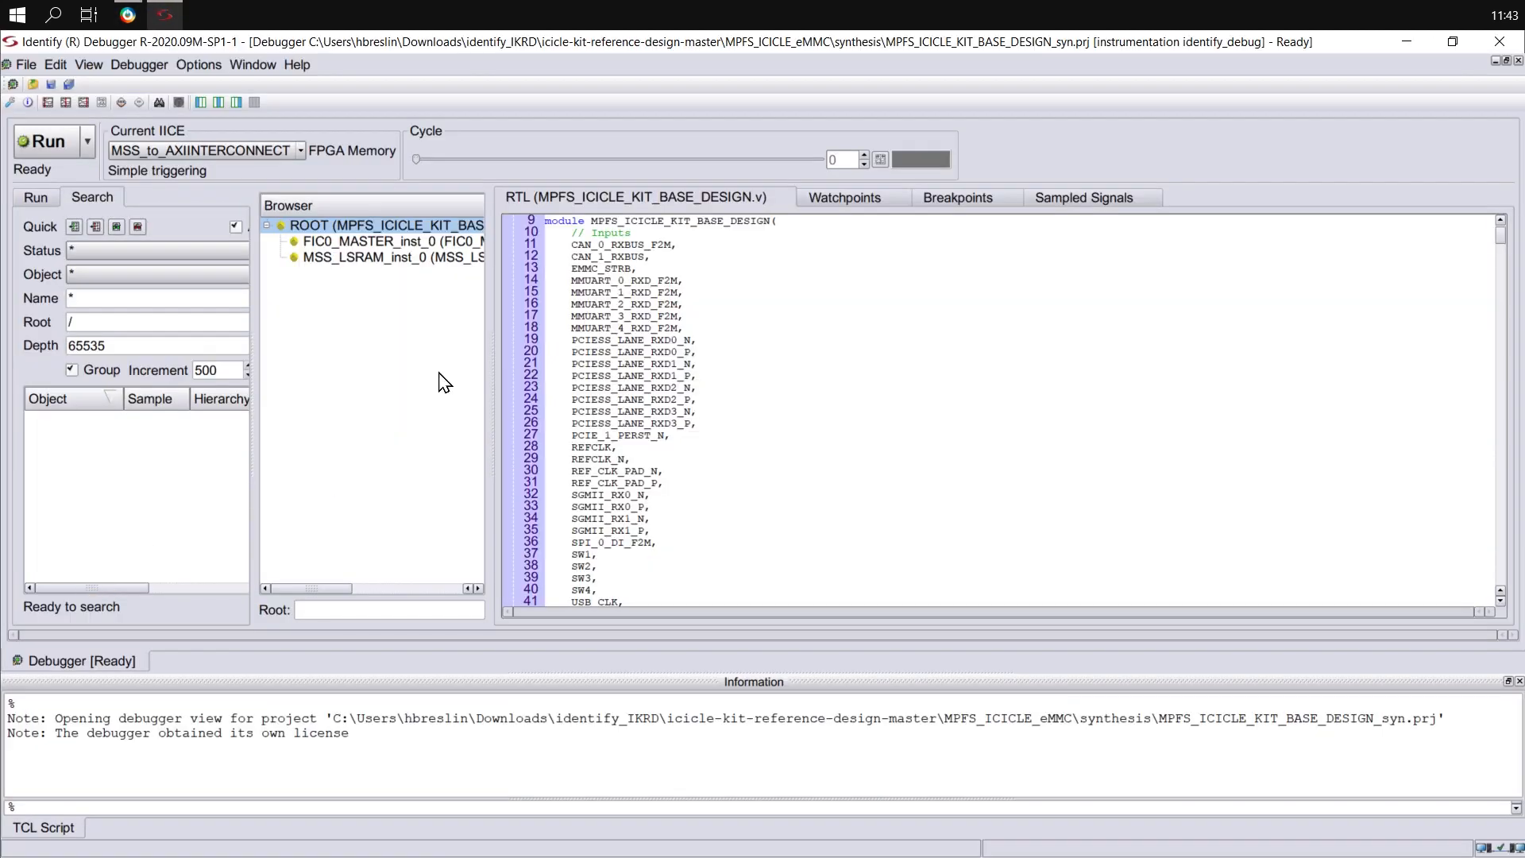
- Review the available IICE units and the MSS_LSRAM_inst_0 and FIC0_MASTER_inst_0 watchpoints under MSS_to_AXIINTERCONNECT
{"action": "left_click", "coordinate": [226, 151]}
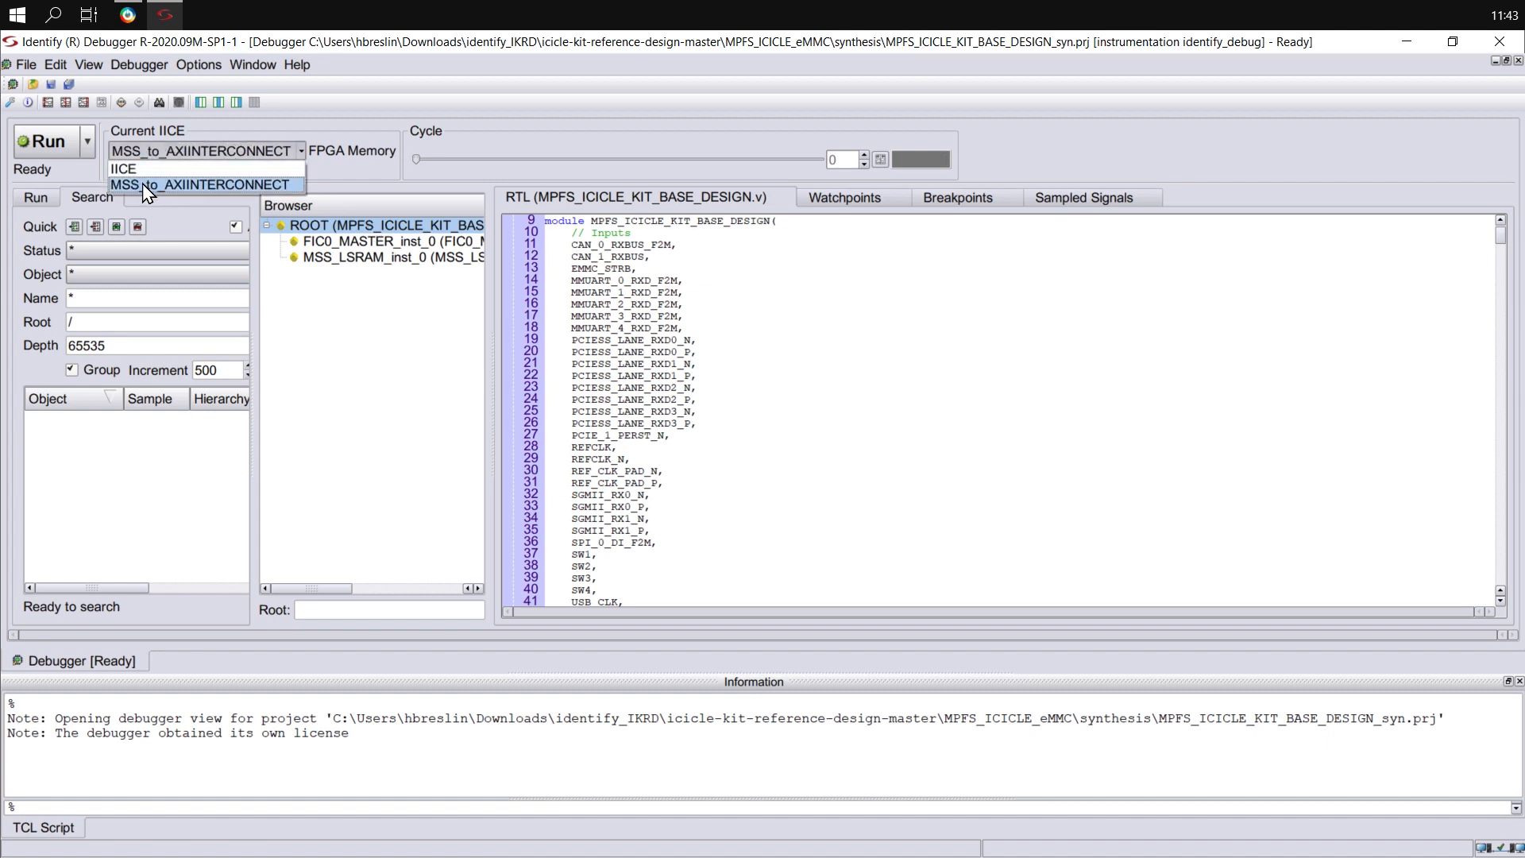
{"action": "left_click", "coordinate": [337, 246]}
{"action": "left_click", "coordinate": [311, 260]}
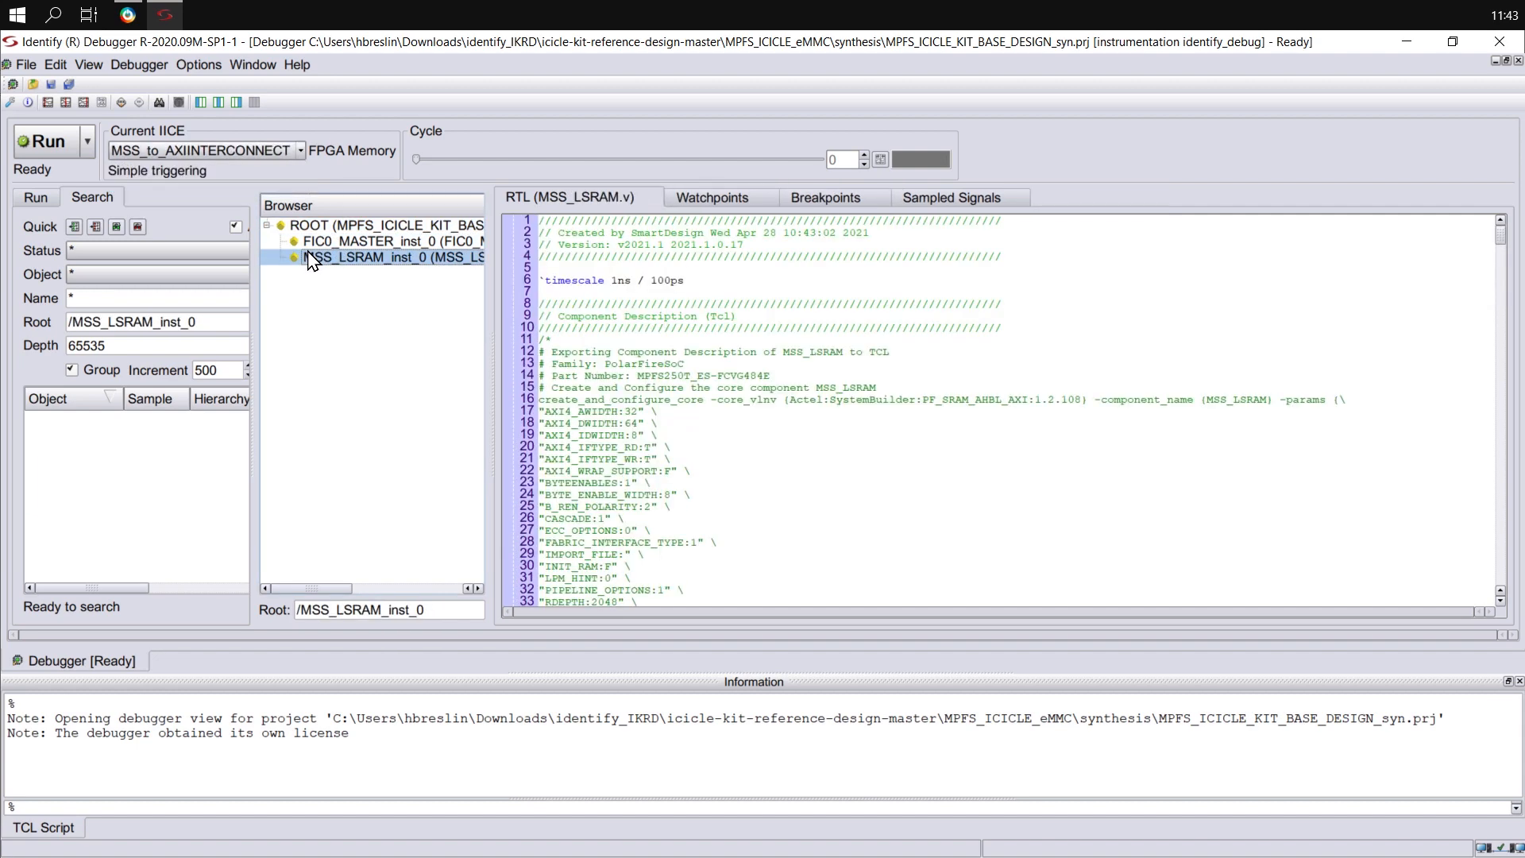
{"action": "left_click", "coordinate": [704, 204]}
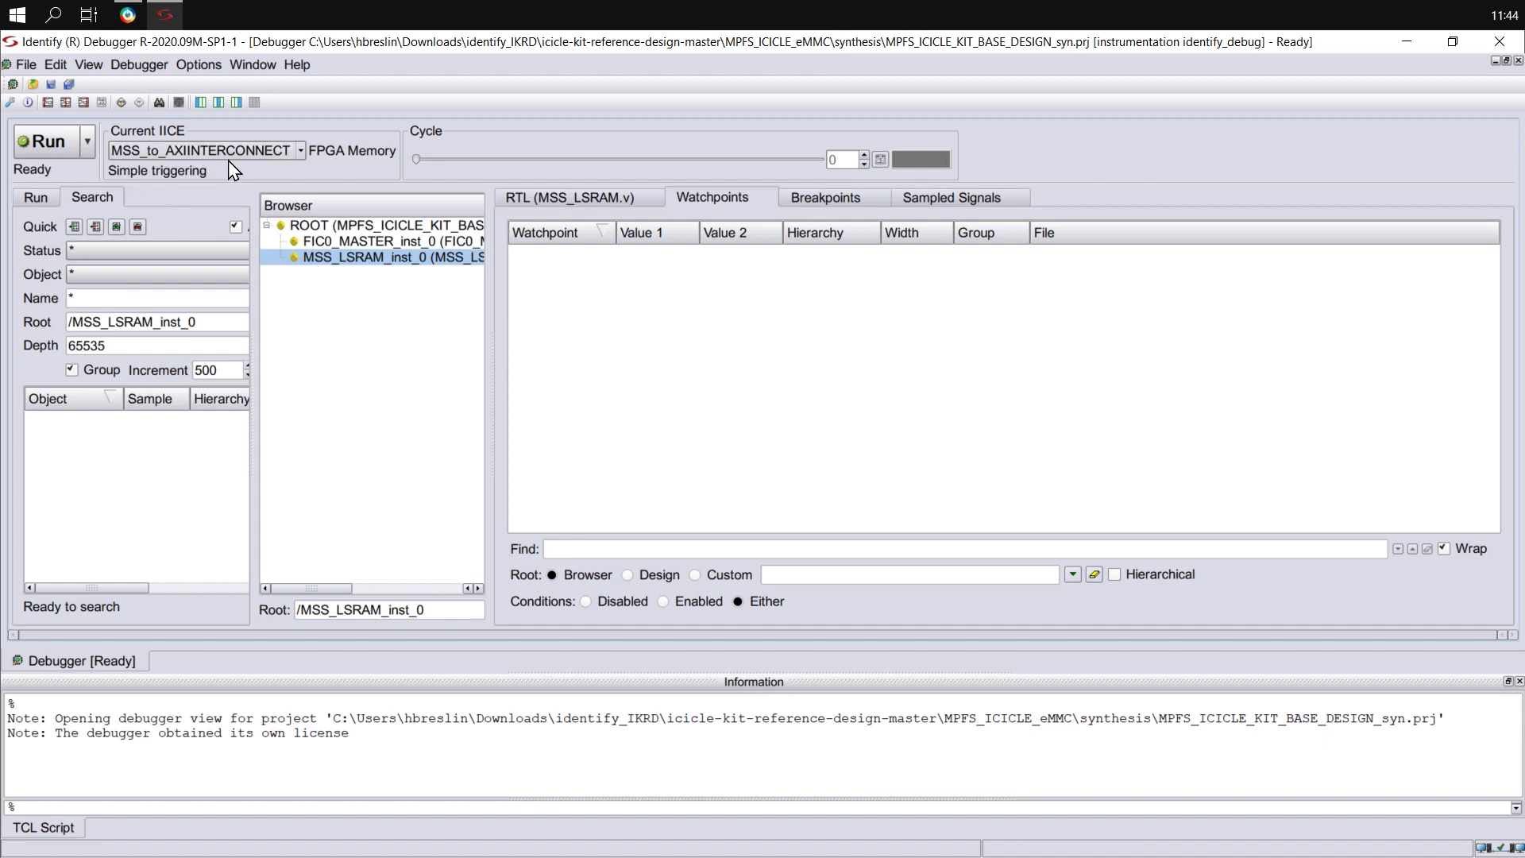
{"action": "left_click", "coordinate": [375, 242]}
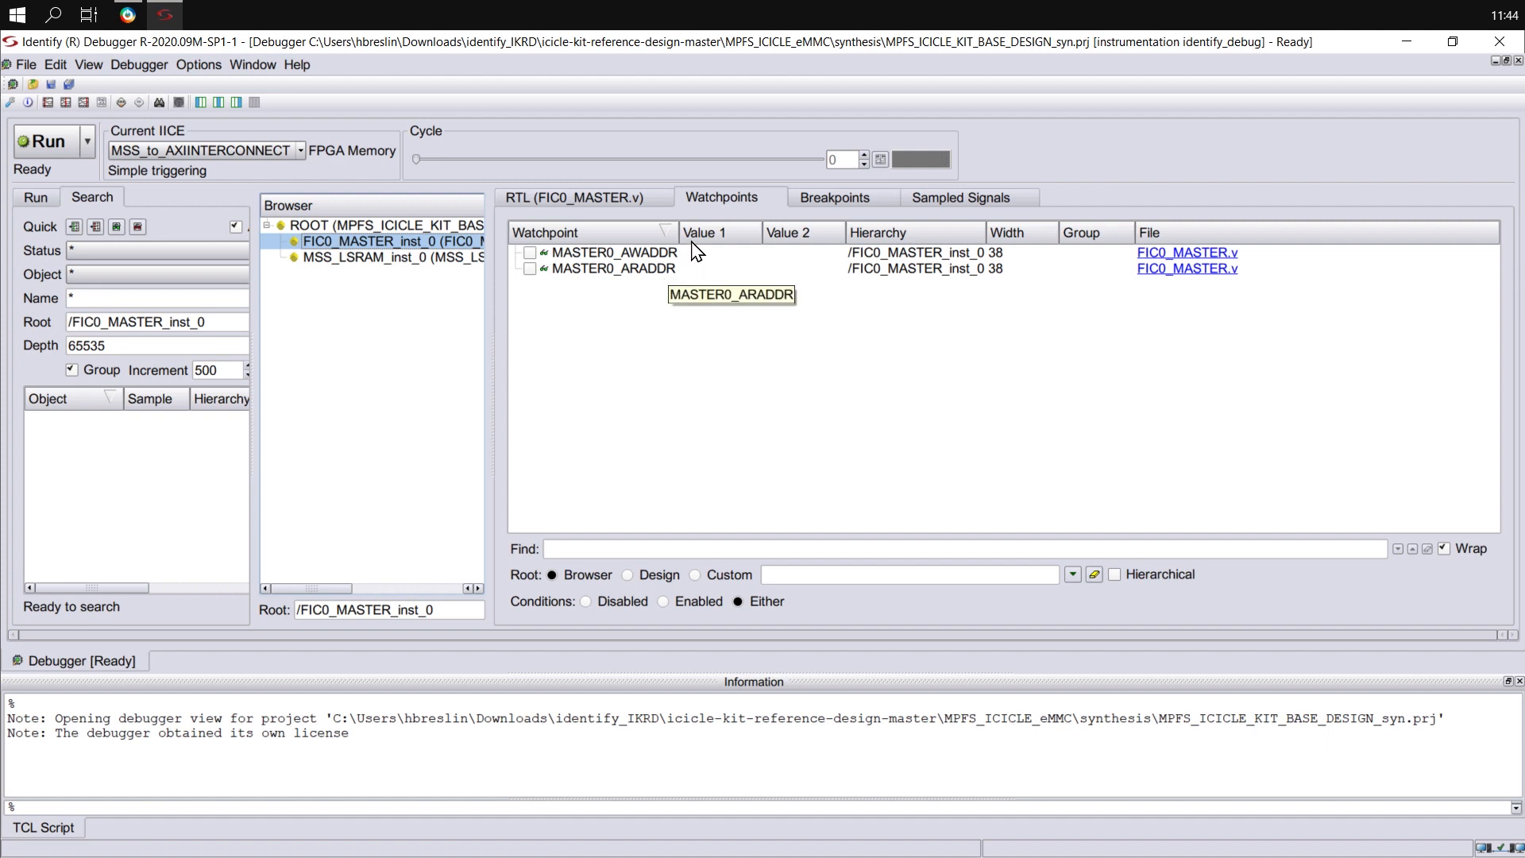
- Make IICE the current unit and show the watchpoints of MSS_LSRAM_inst_0
{"action": "left_click", "coordinate": [198, 151]}
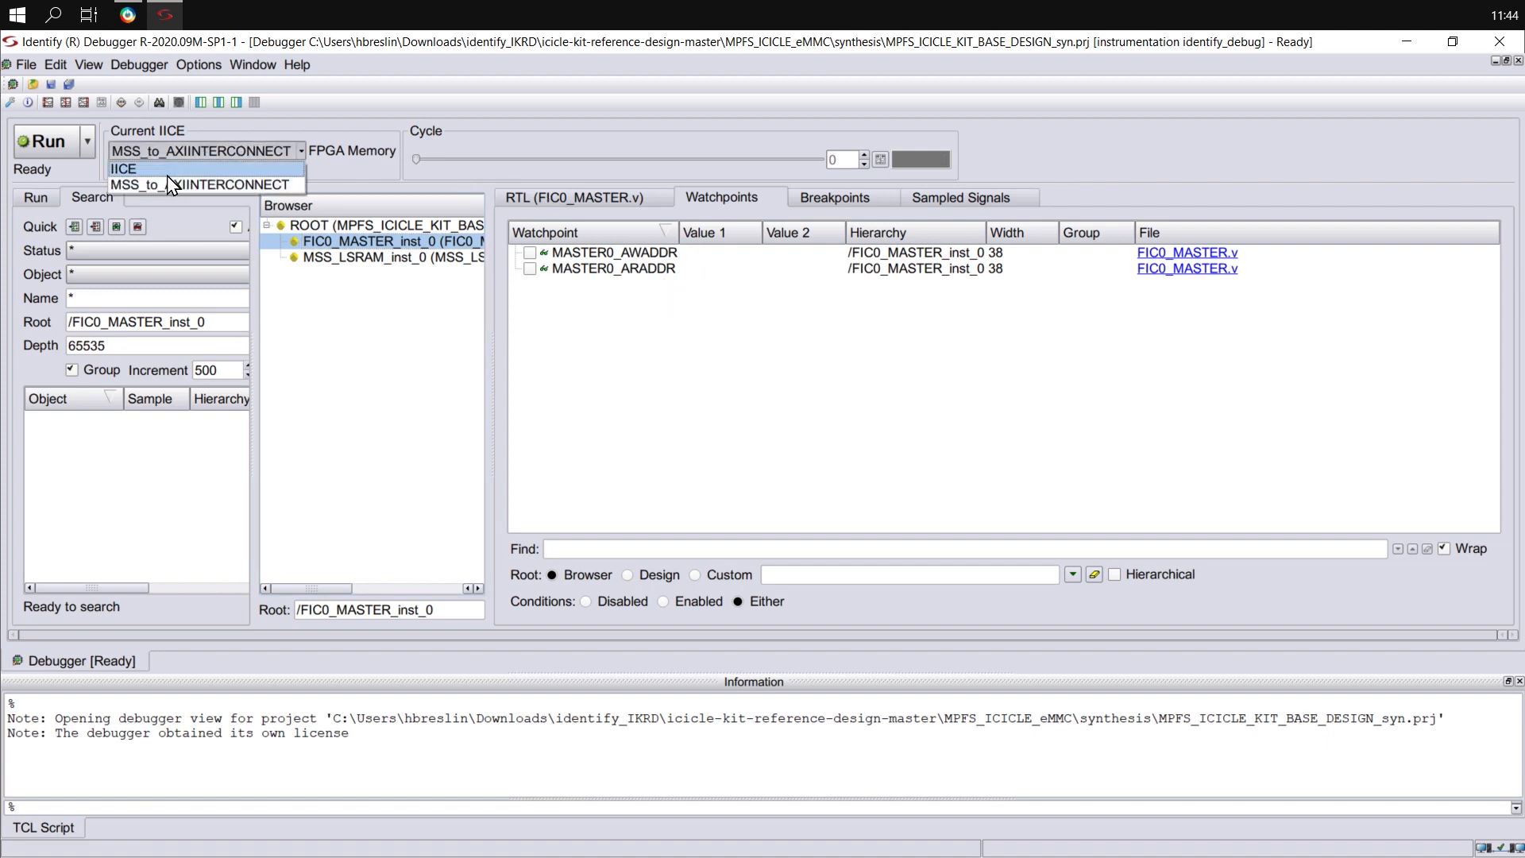
{"action": "left_click", "coordinate": [181, 164]}
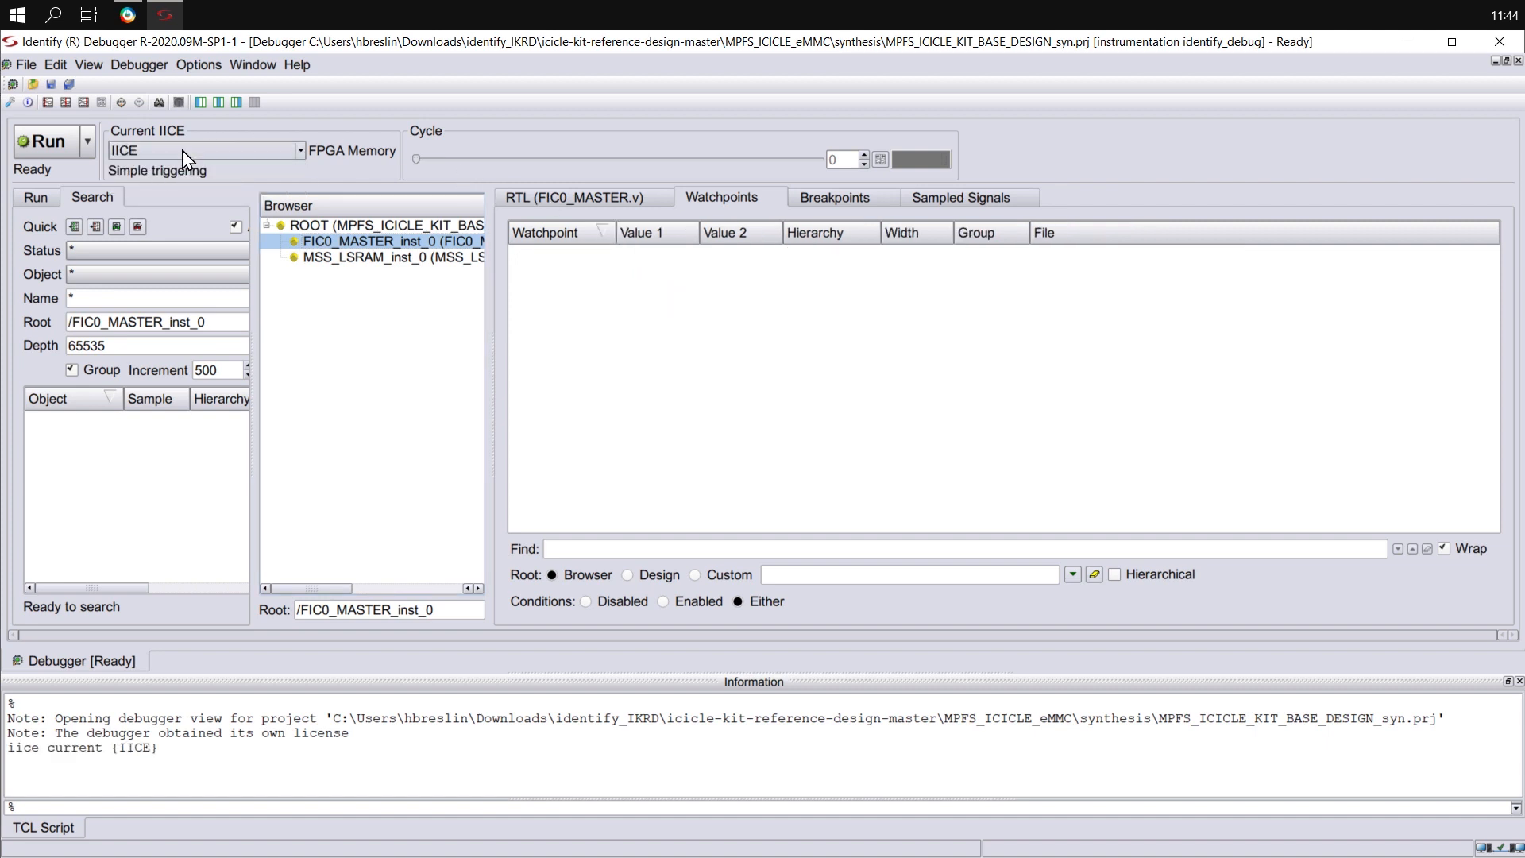
{"action": "left_click", "coordinate": [336, 247]}
{"action": "left_click", "coordinate": [375, 259]}
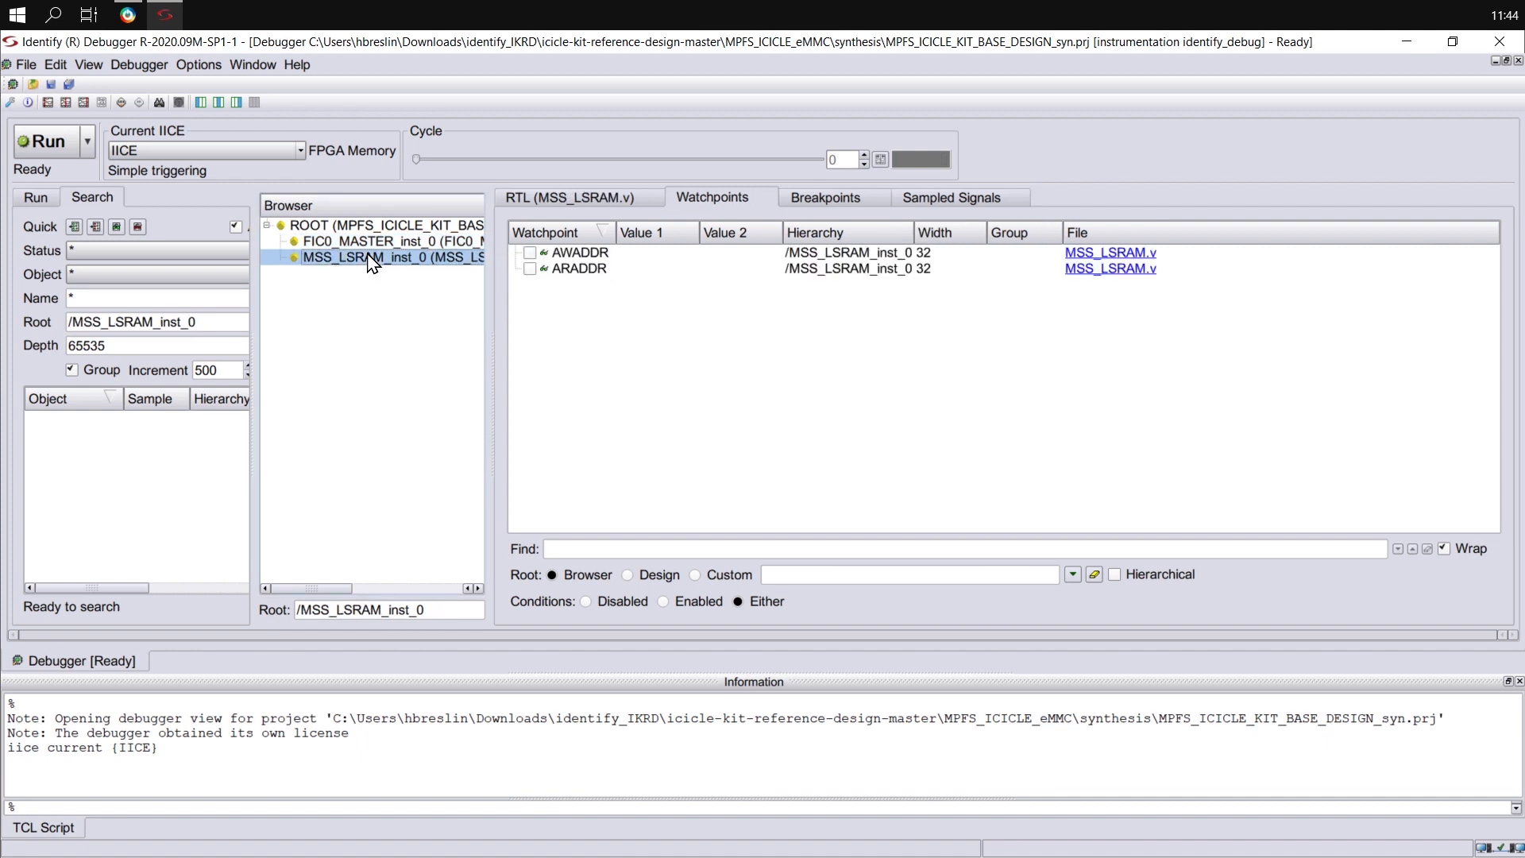
- Start a custom trigger expression for the MSS_LSRAM_inst_0 AWADDR watchpoint and enter 32'h0x61000000 as its first value
{"action": "left_click", "coordinate": [533, 254]}
{"action": "right_click", "coordinate": [533, 253]}
{"action": "mouse_move", "coordinate": [579, 302]}
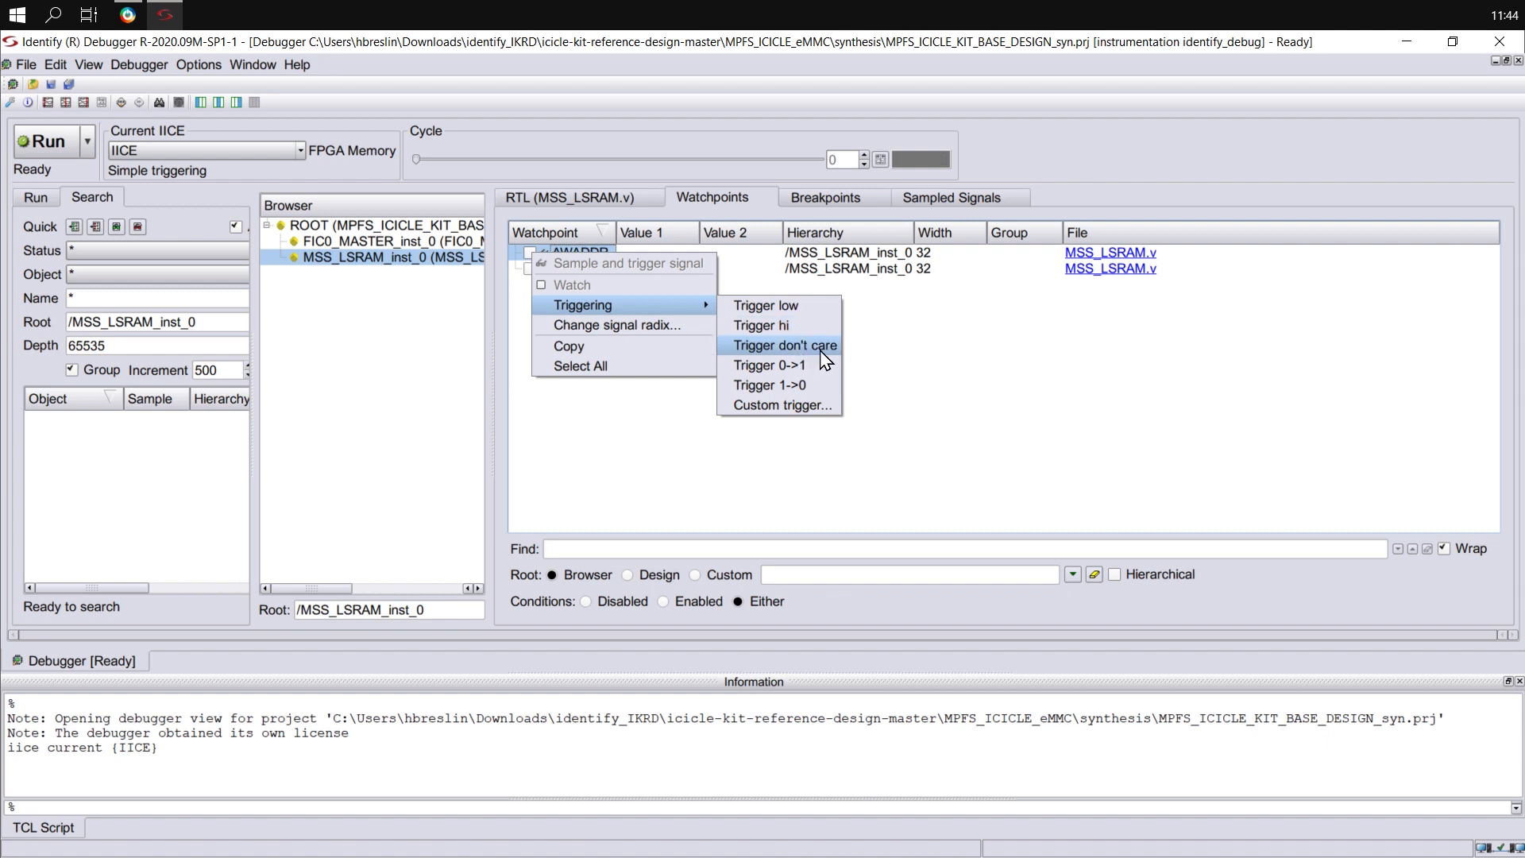
{"action": "left_click", "coordinate": [822, 407]}
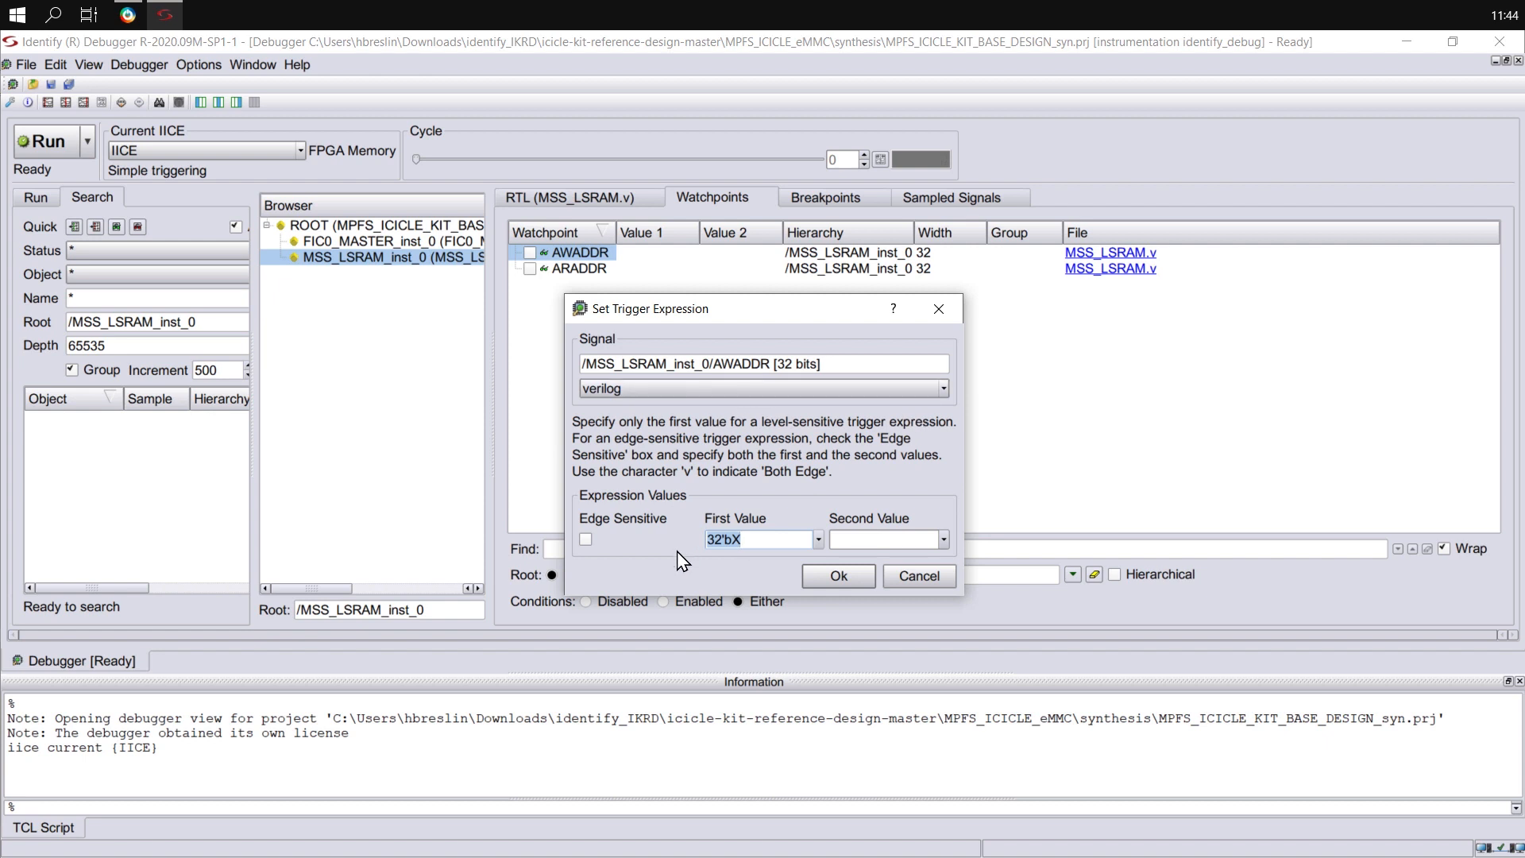
{"action": "left_click", "coordinate": [773, 538]}
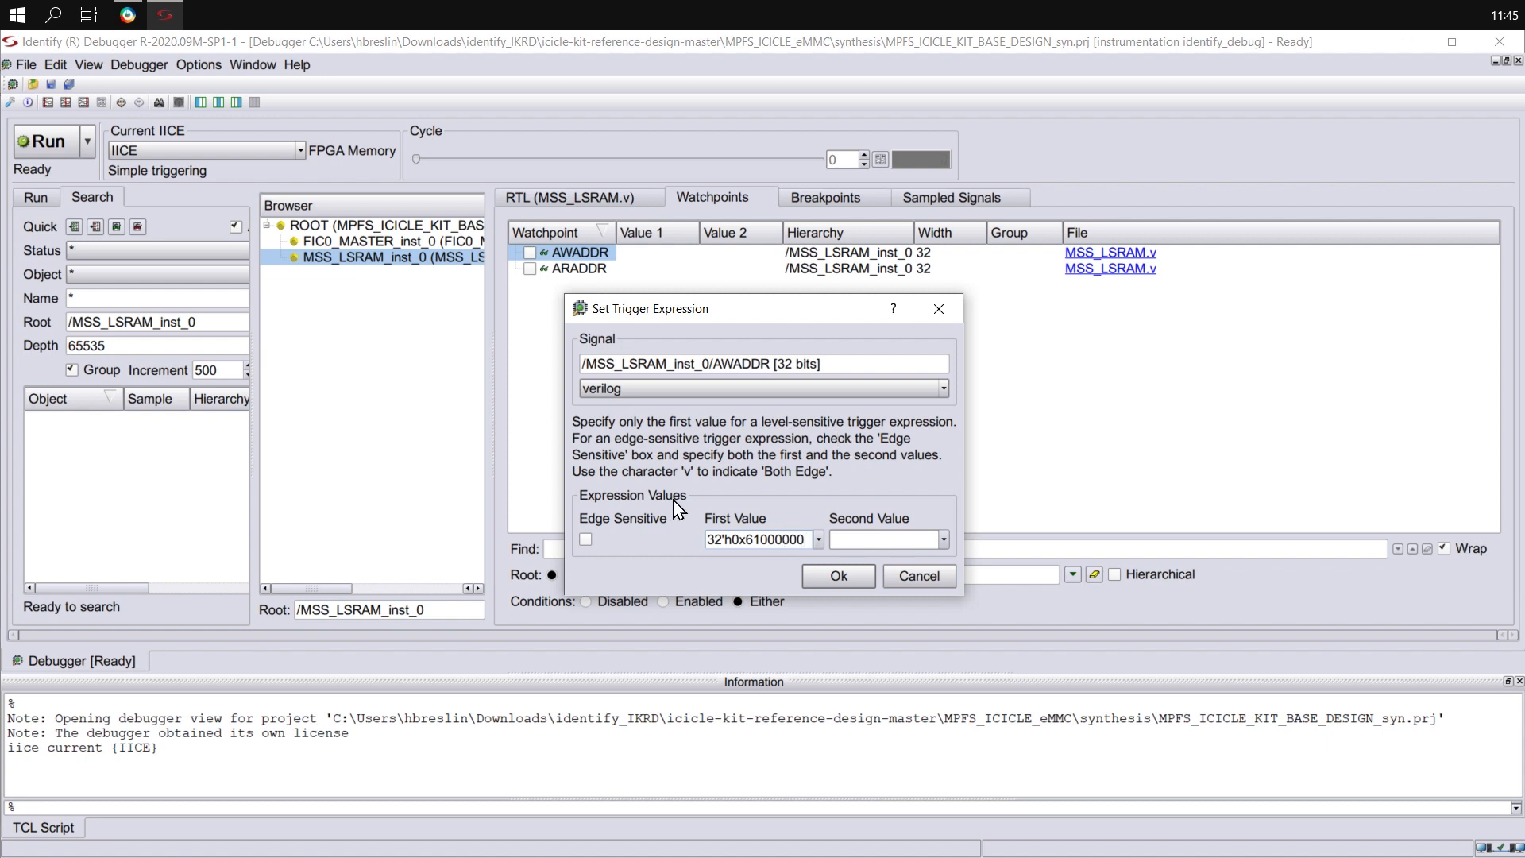
{"action": "double_click", "coordinate": [729, 541]}
- Look up the MSS_LSRAM AXI4 slave address in Libero's memory map, and return to Identify Debugger to apply the AWADDR trigger expression
{"action": "left_click", "coordinate": [130, 14]}
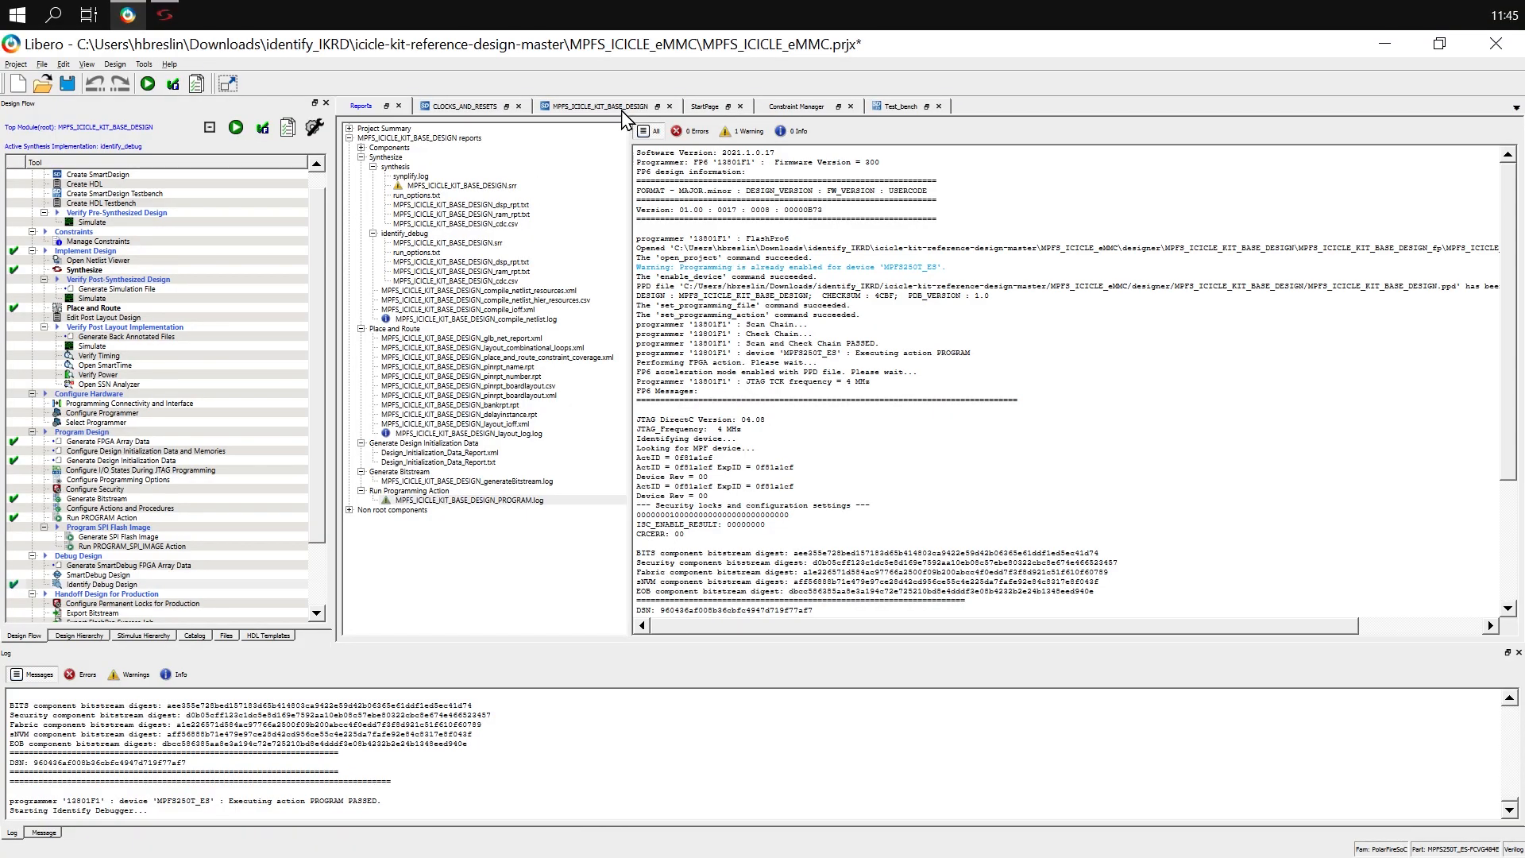
{"action": "left_click", "coordinate": [621, 109]}
{"action": "left_click", "coordinate": [453, 128]}
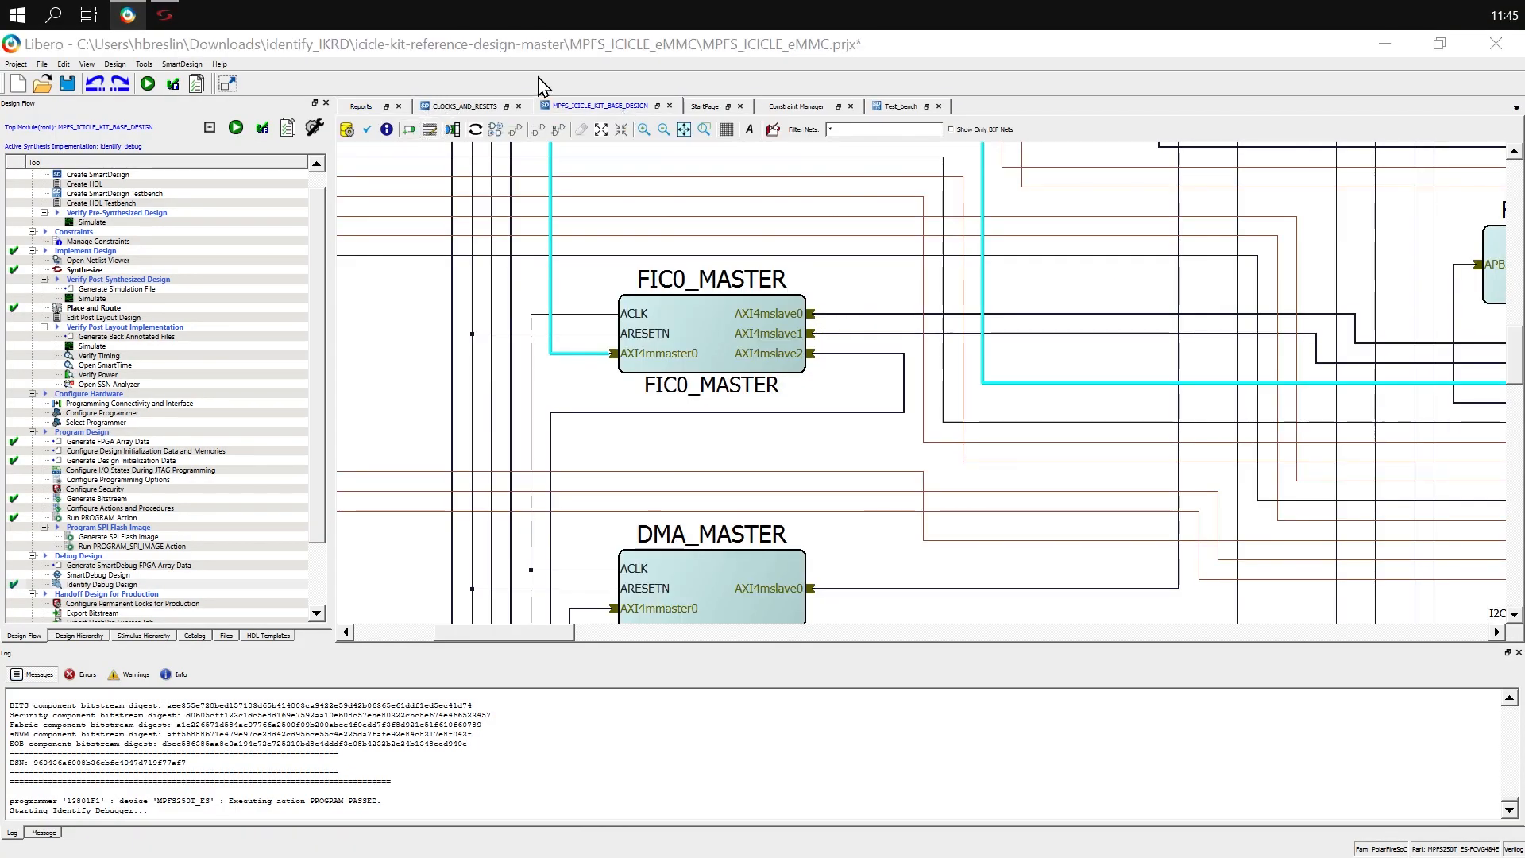
{"action": "left_click", "coordinate": [571, 299]}
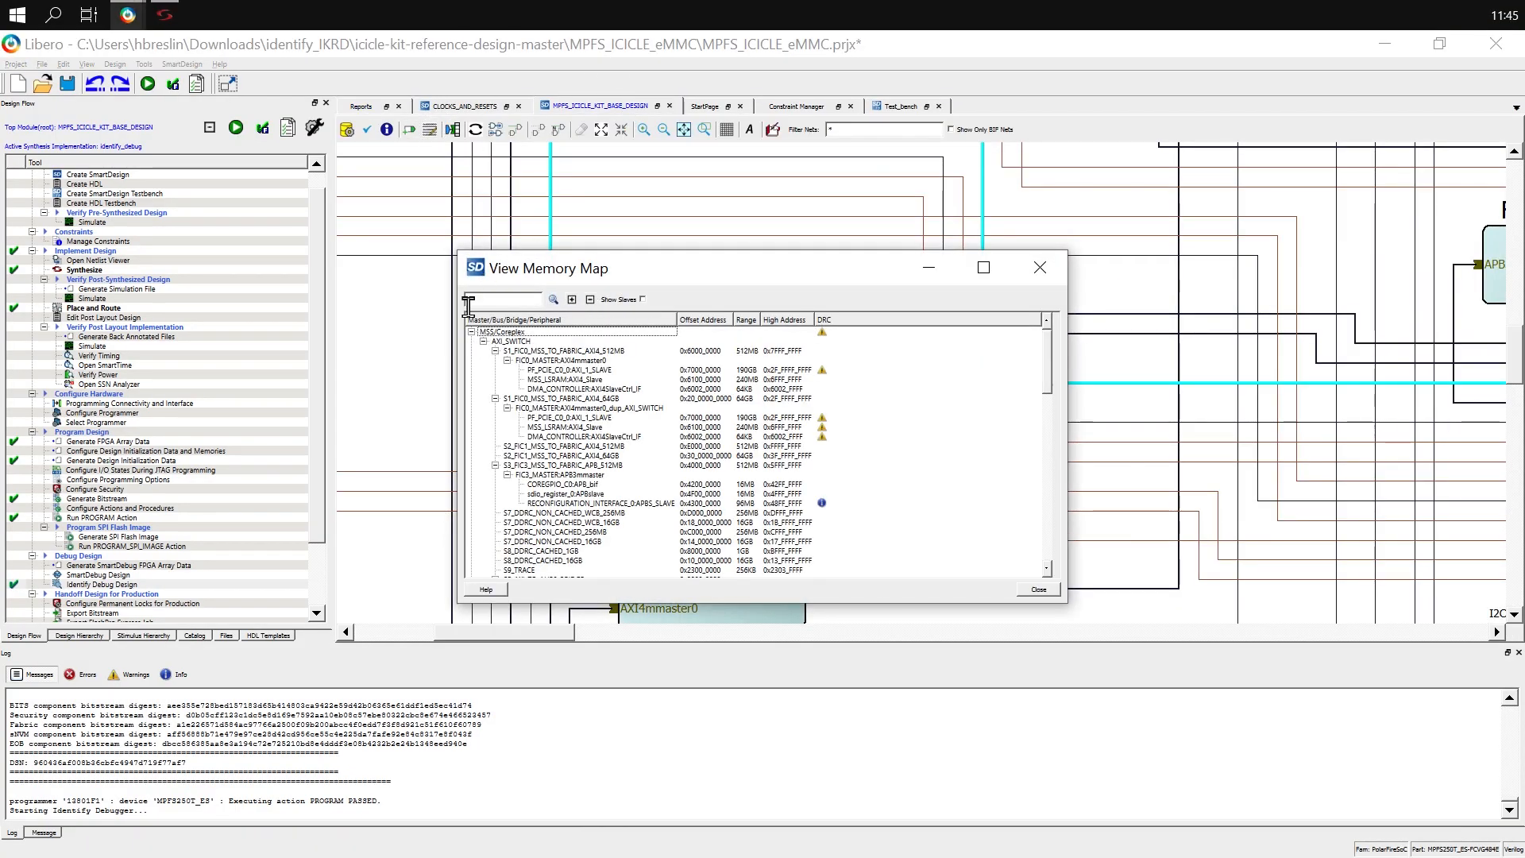
{"action": "left_click", "coordinate": [555, 428]}
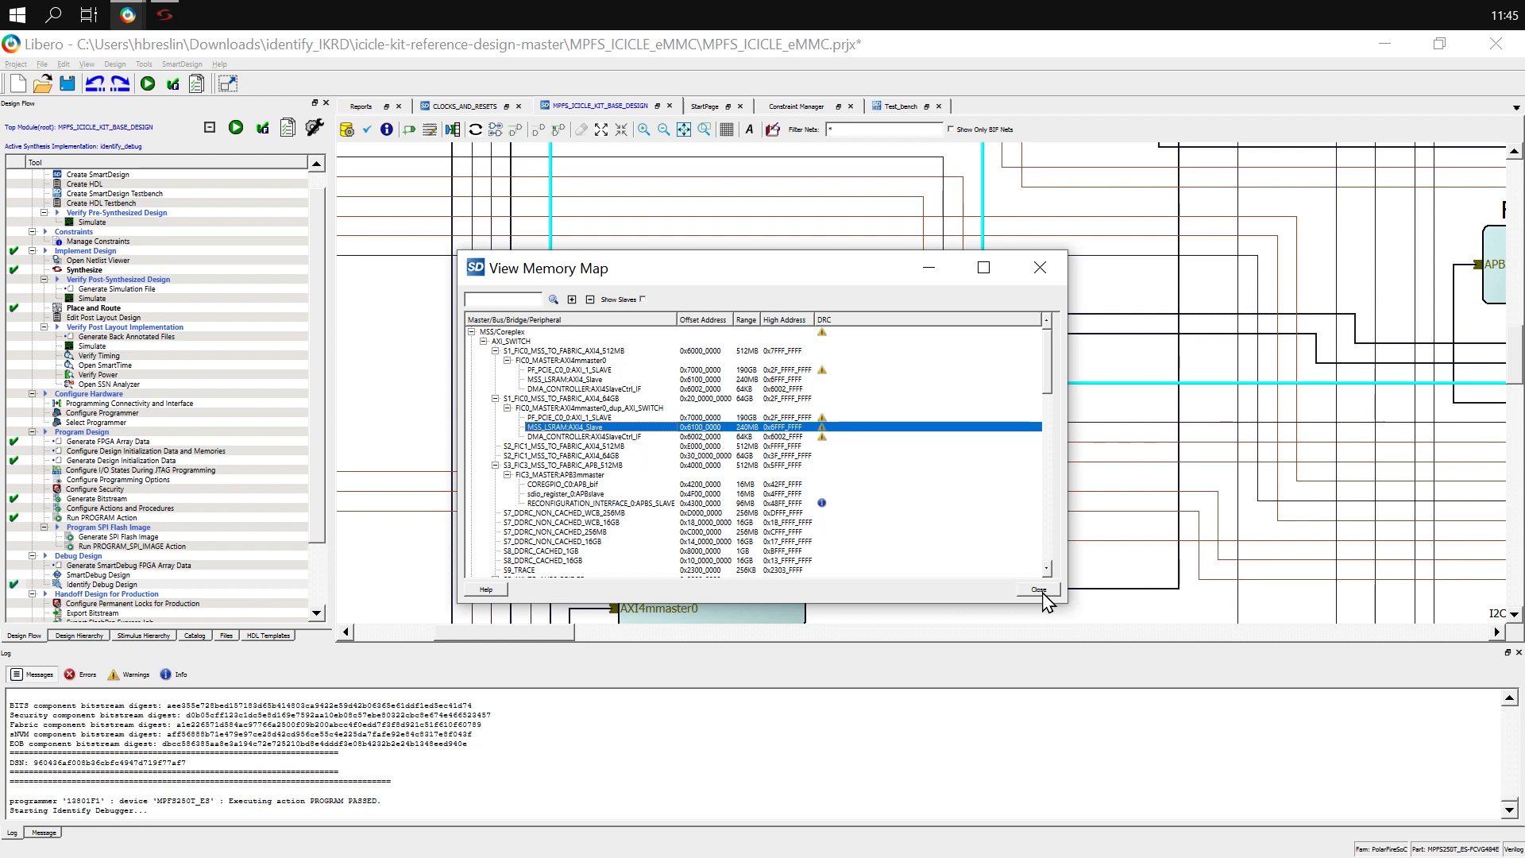
{"action": "left_click", "coordinate": [179, 11]}
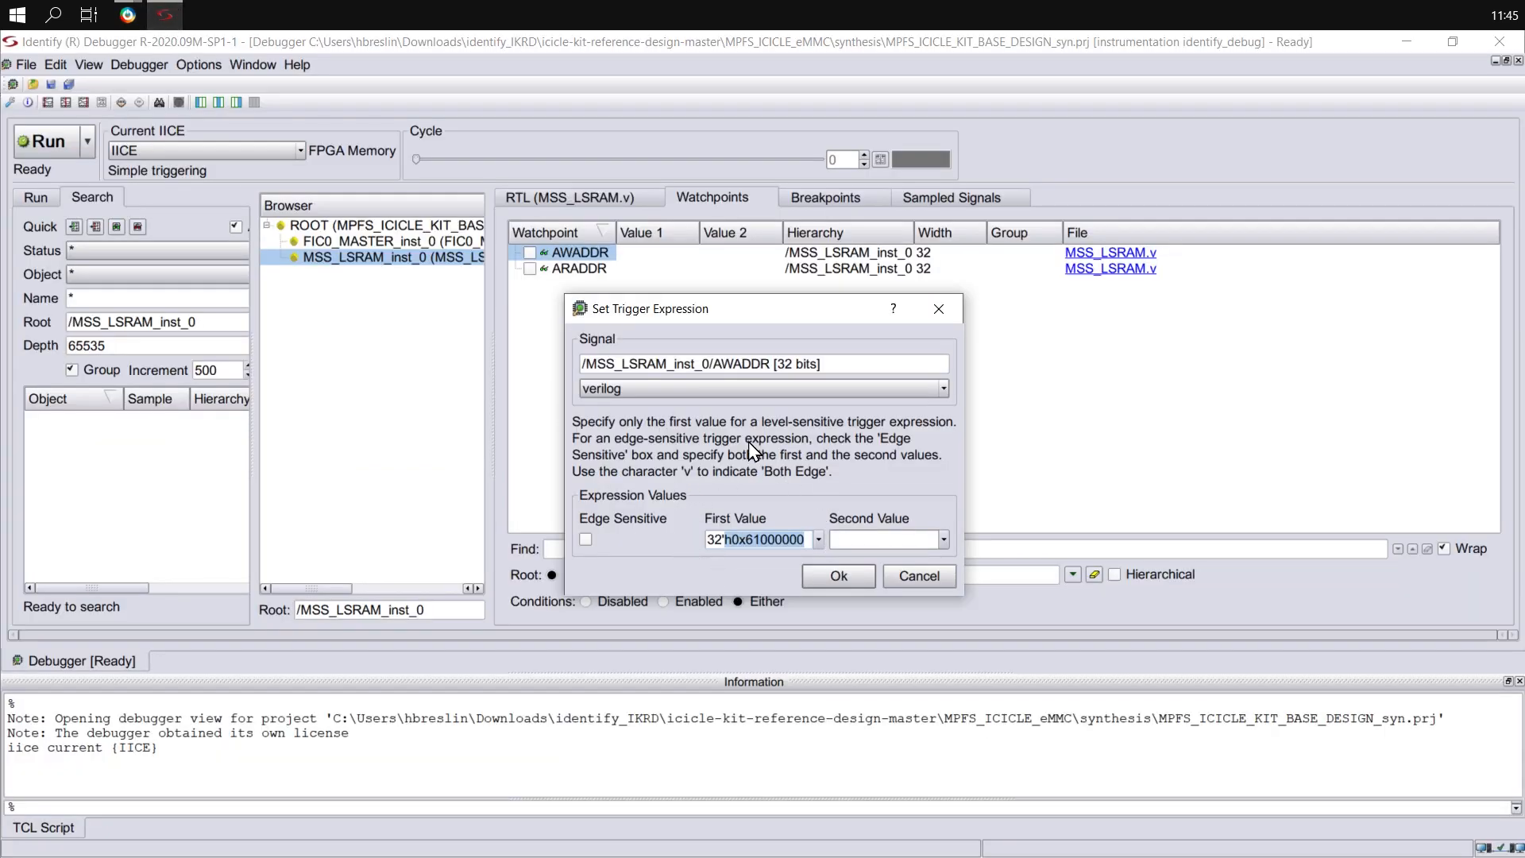
{"action": "left_click", "coordinate": [844, 583]}
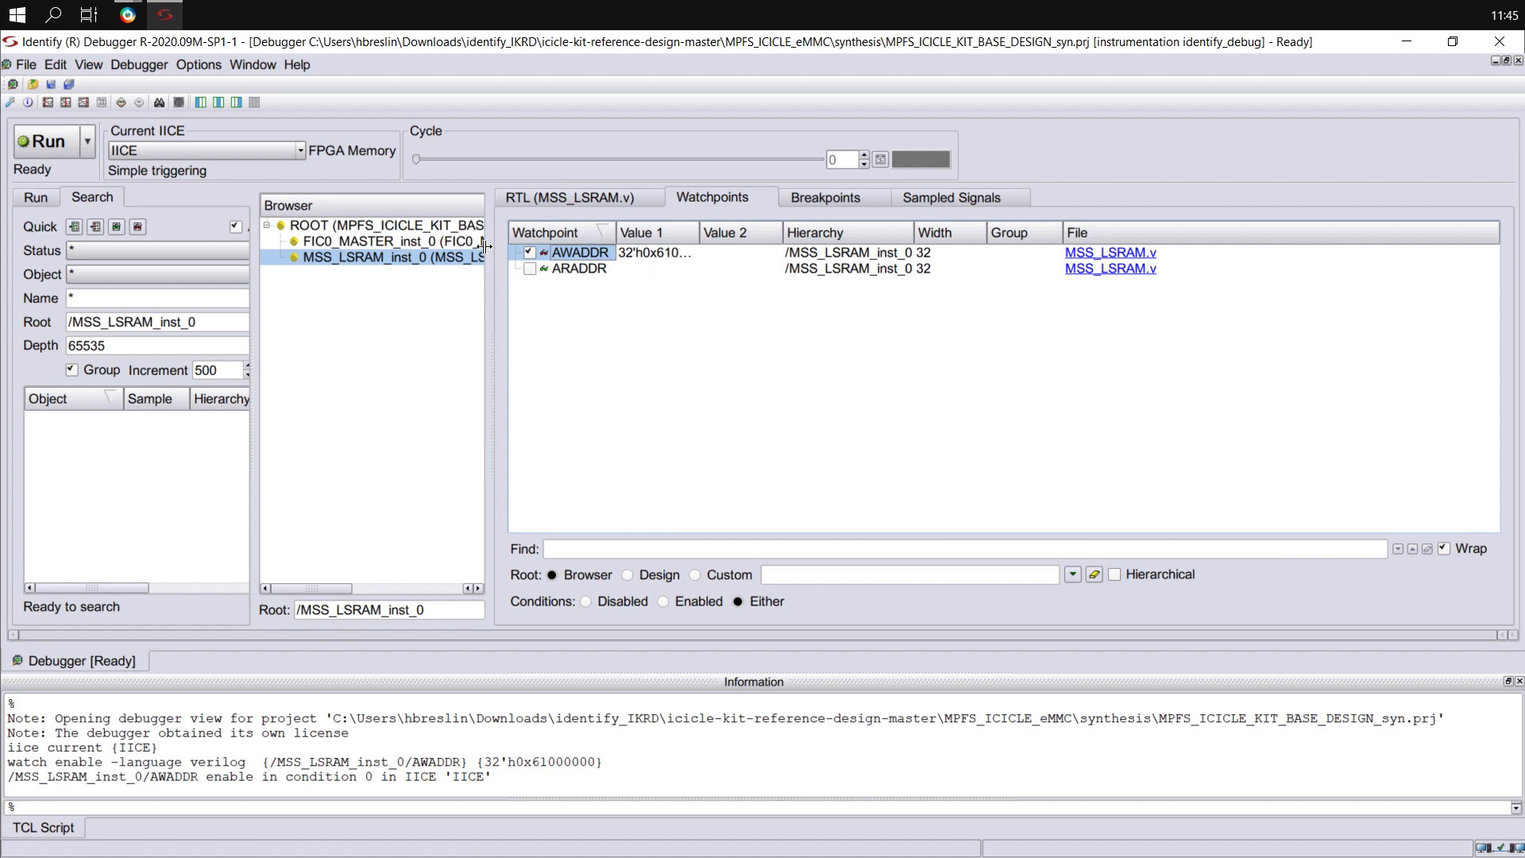
- Make MSS_to_AXIINTERCONNECT the current IICE and set a custom trigger of 38'h0x61000000 on MASTER0_AWADDR of FIC0_MASTER_inst_0
{"action": "left_click", "coordinate": [194, 151]}
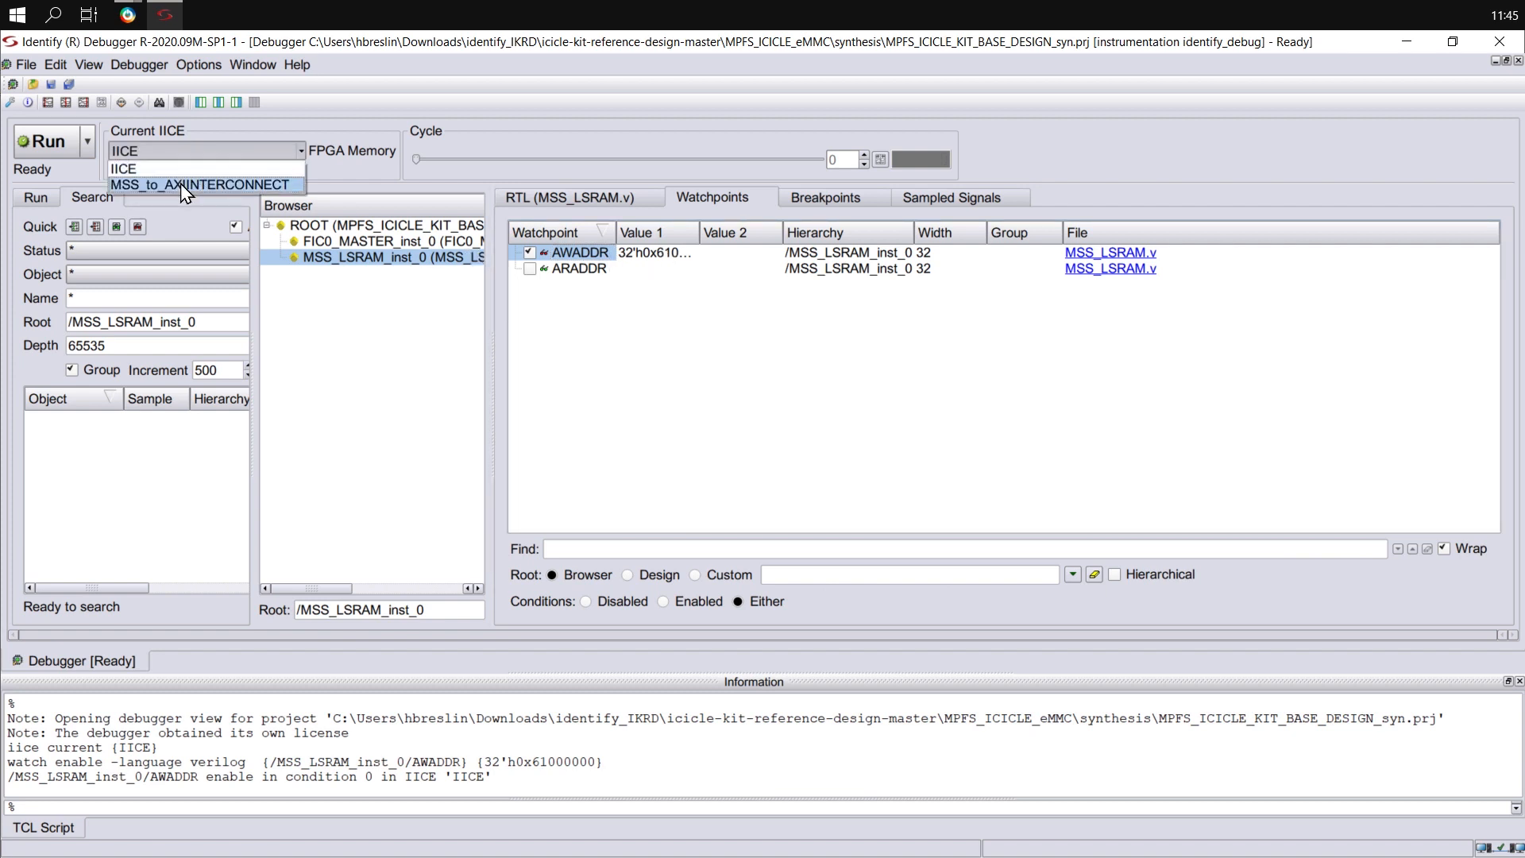
{"action": "left_click", "coordinate": [179, 184]}
{"action": "left_click", "coordinate": [394, 240]}
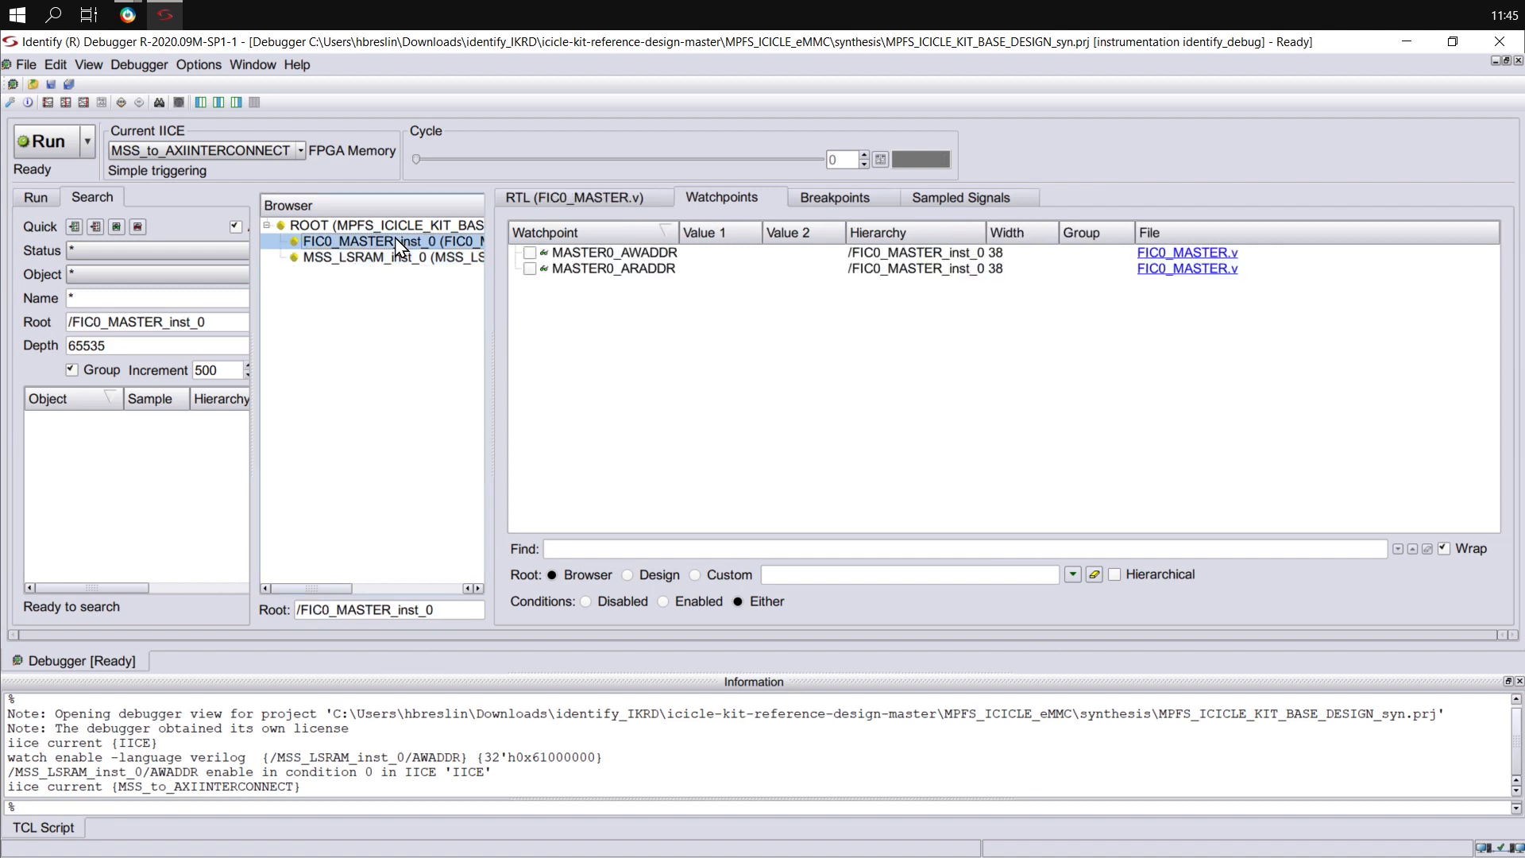
{"action": "left_click", "coordinate": [576, 256]}
{"action": "right_click", "coordinate": [576, 257]}
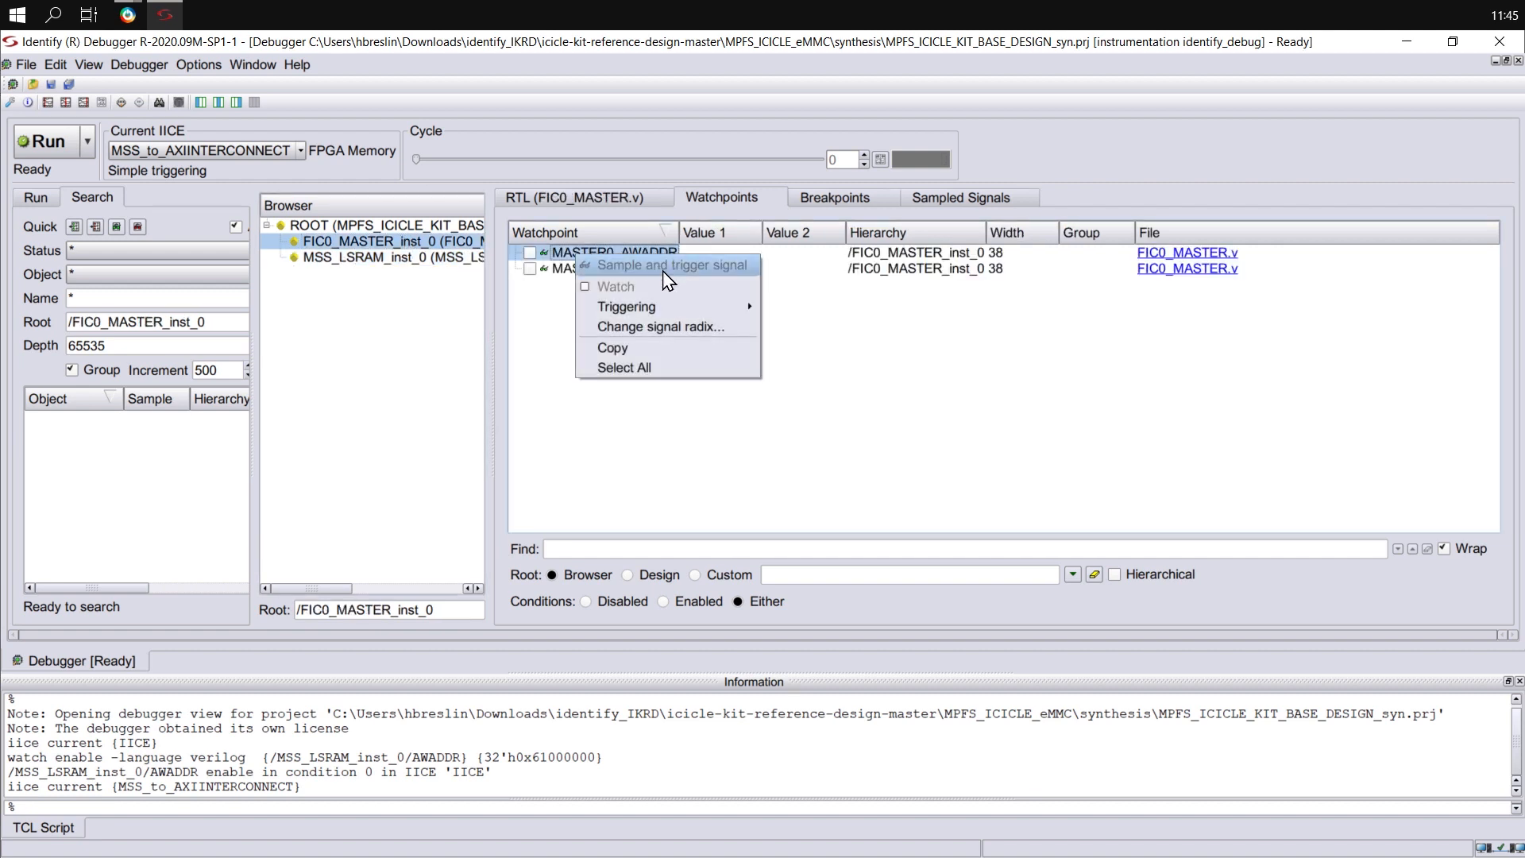
{"action": "mouse_move", "coordinate": [675, 307]}
{"action": "left_click", "coordinate": [820, 407]}
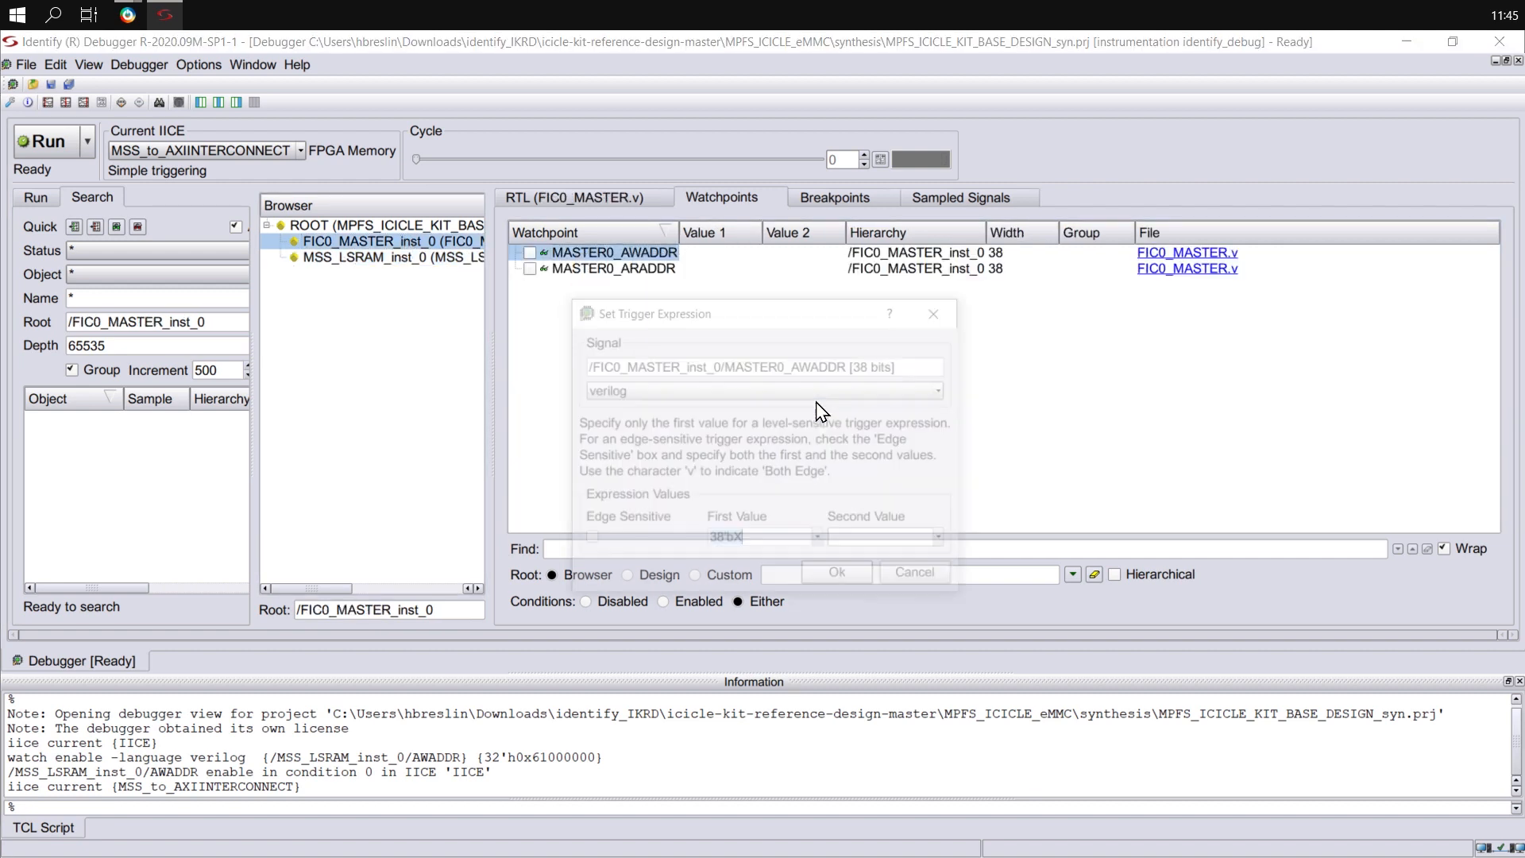
{"action": "left_click", "coordinate": [779, 537]}
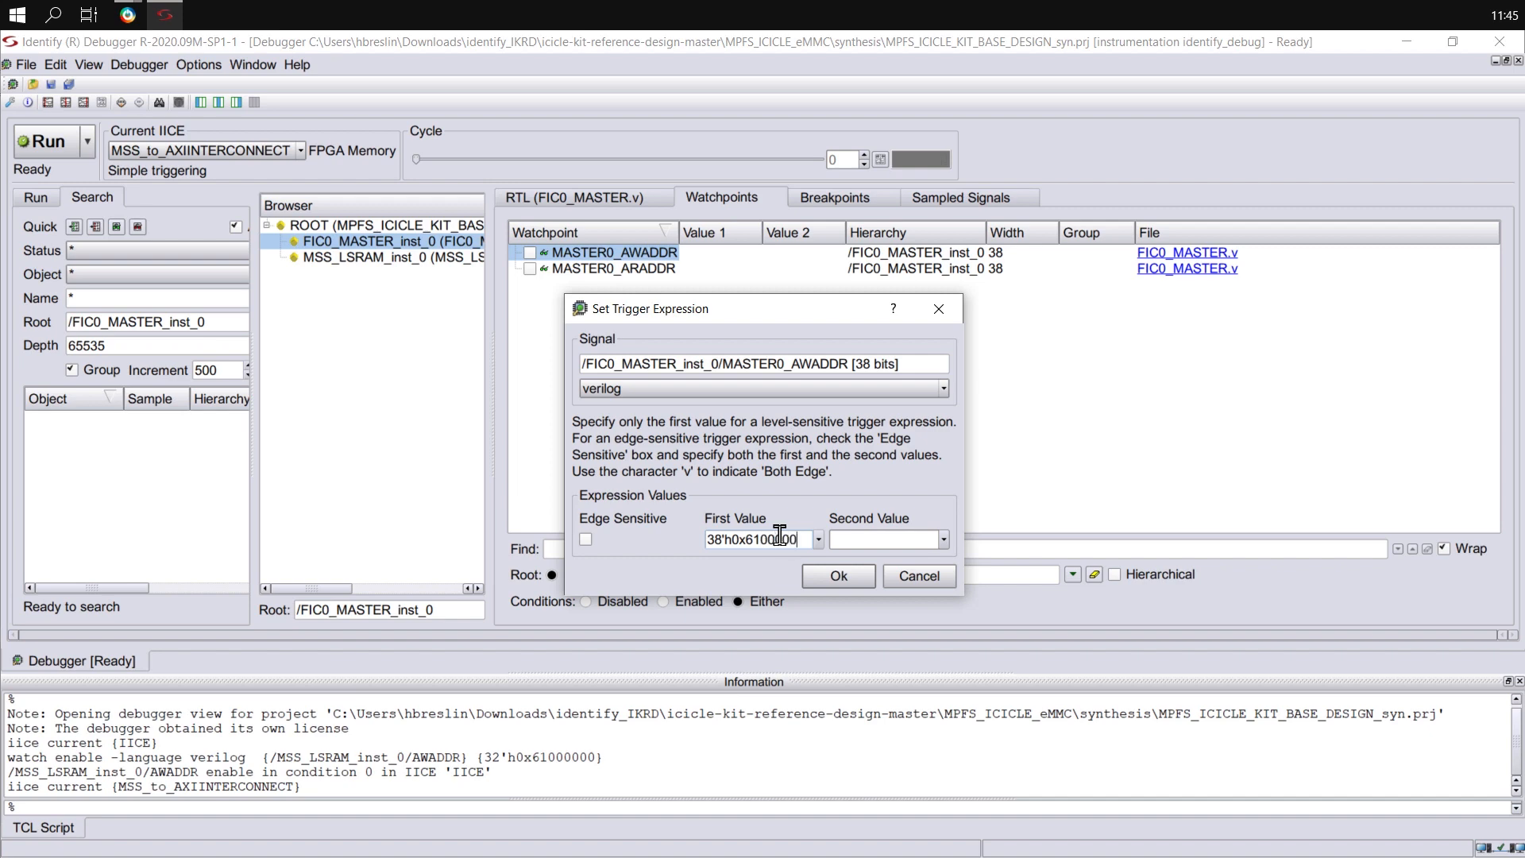
{"action": "left_click", "coordinate": [841, 576]}
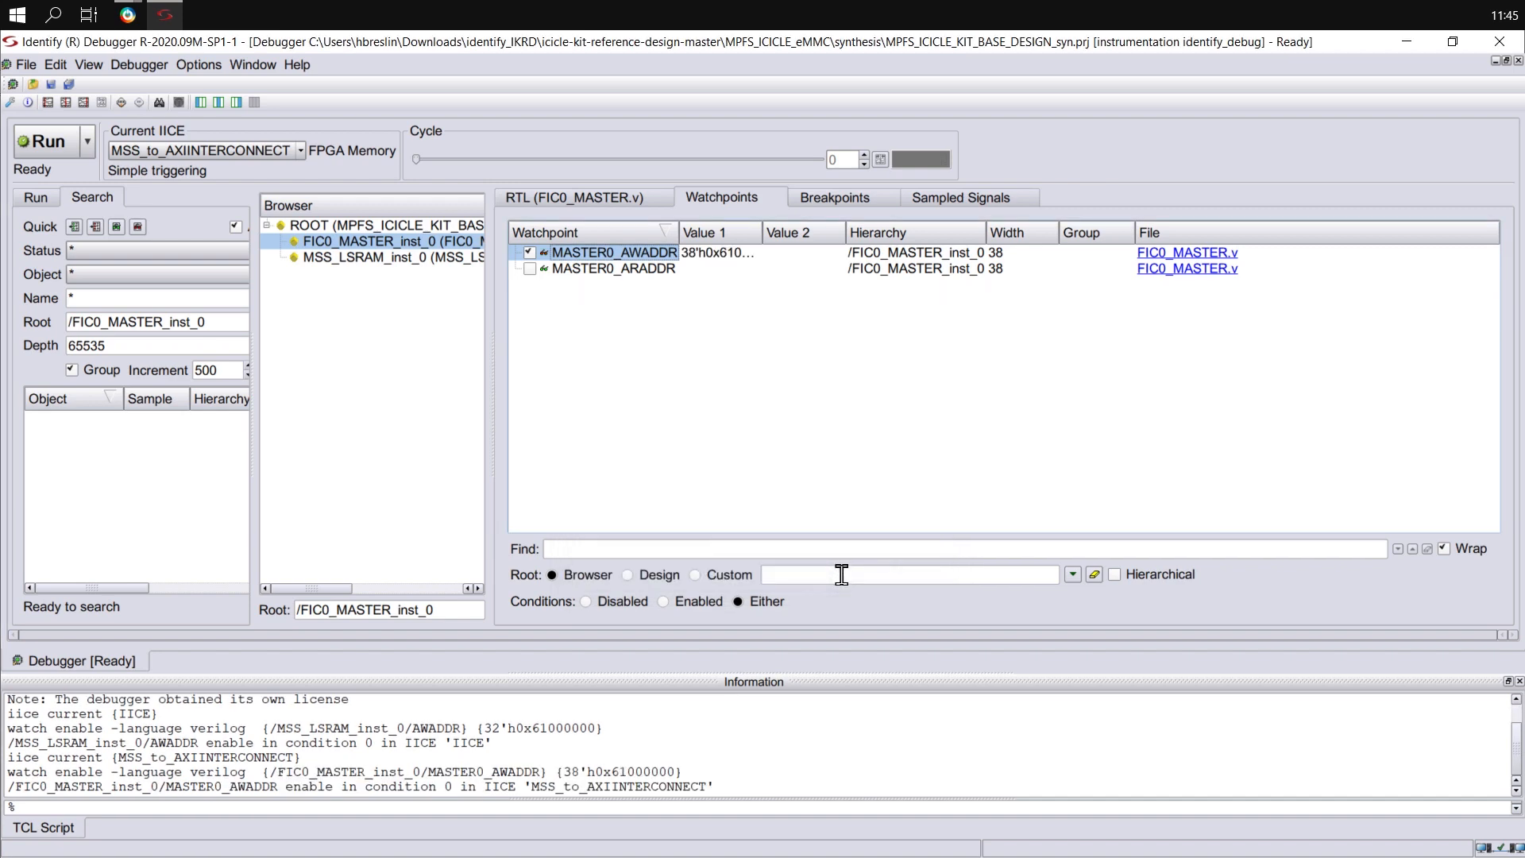
- Set the MSS_to_AXIINTERCONNECT trigger position to early and run all IICE units
{"action": "left_click", "coordinate": [66, 103]}
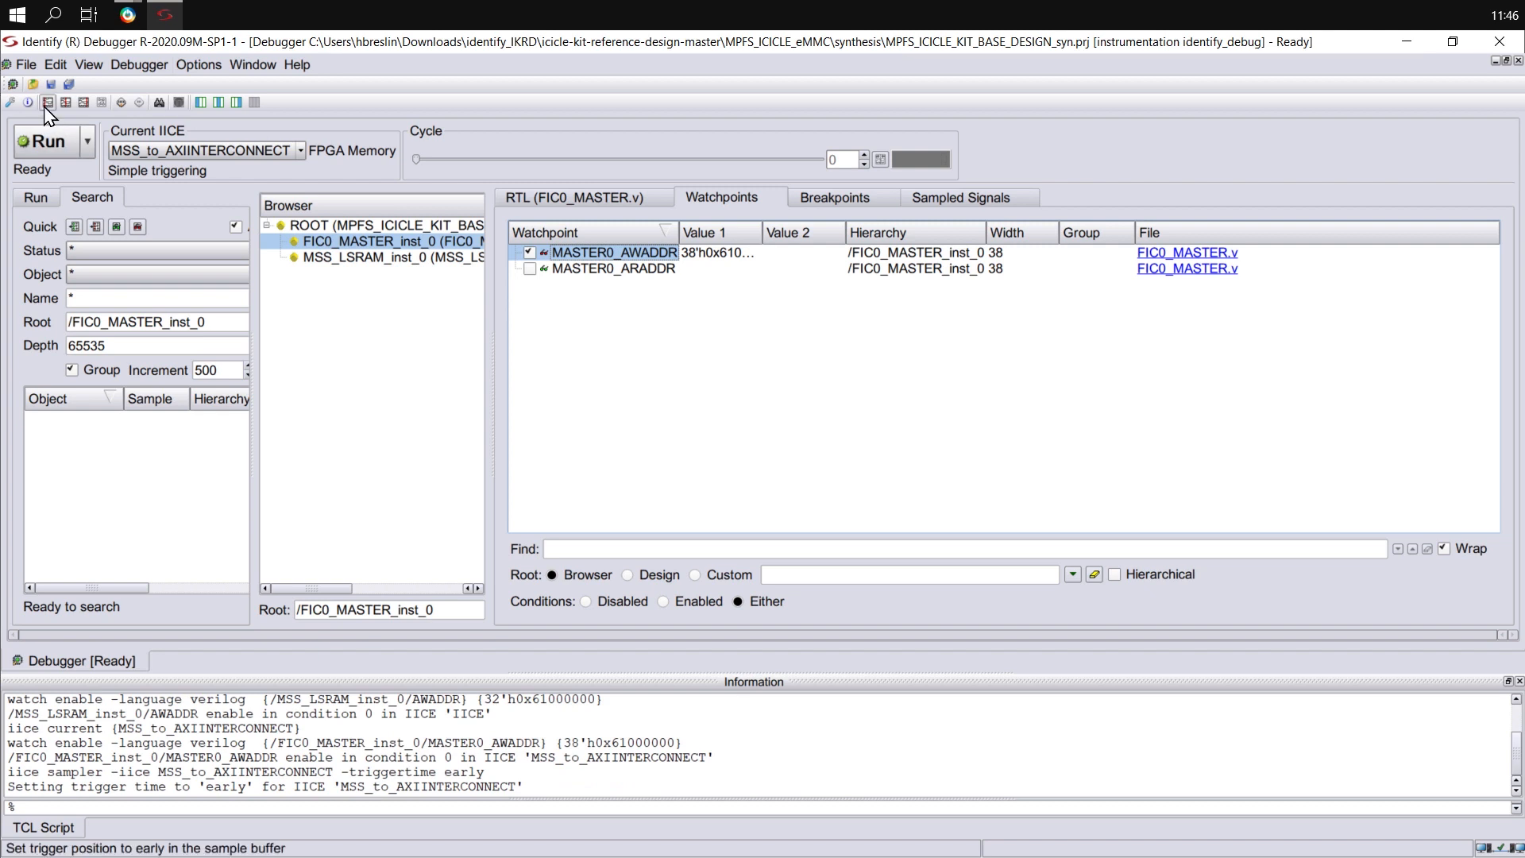
{"action": "left_click", "coordinate": [86, 141]}
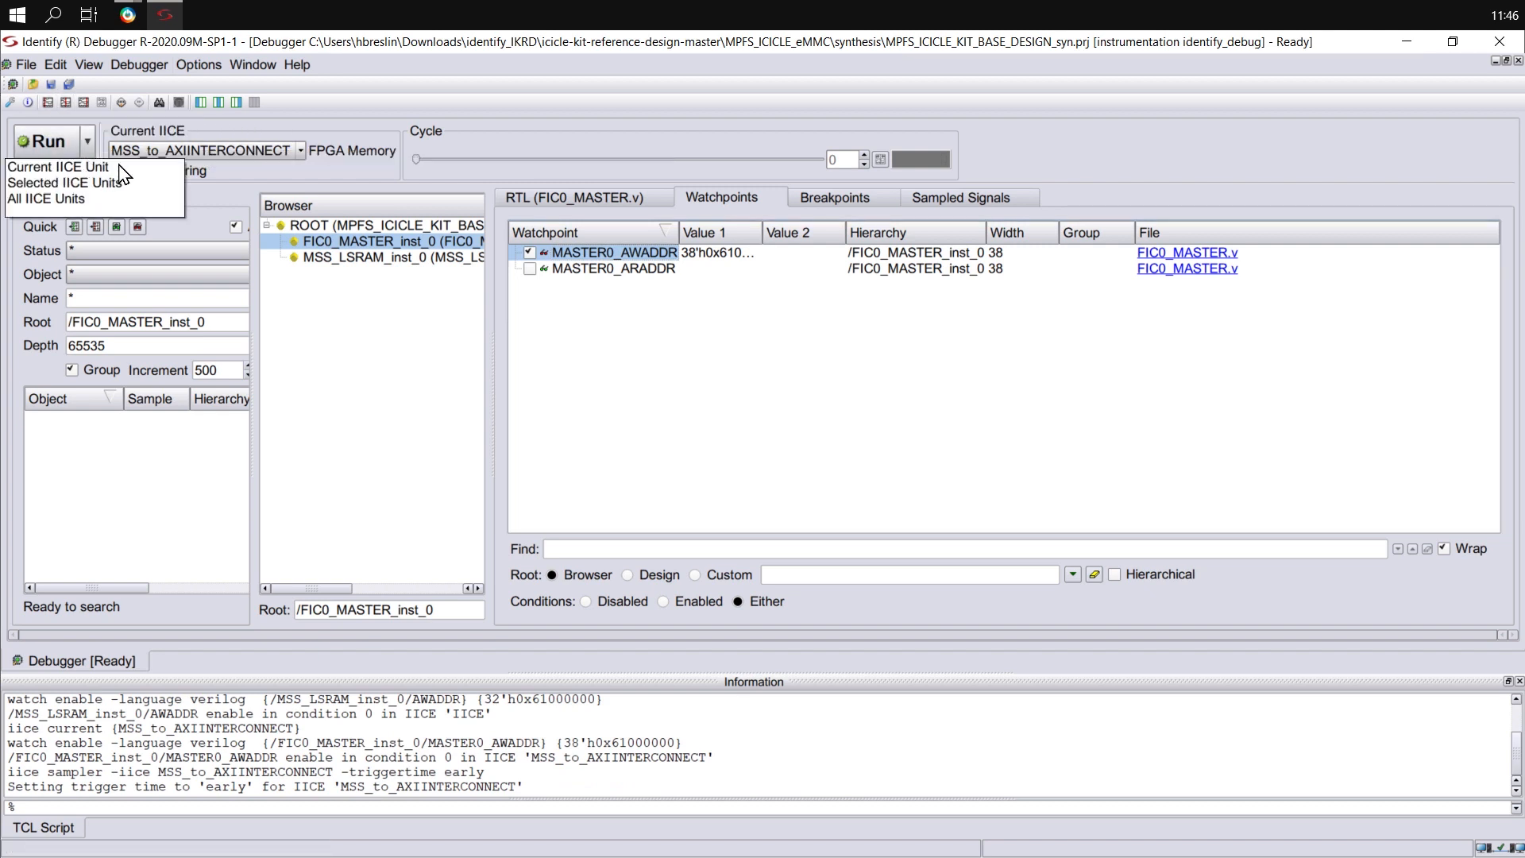
{"action": "left_click", "coordinate": [32, 200]}
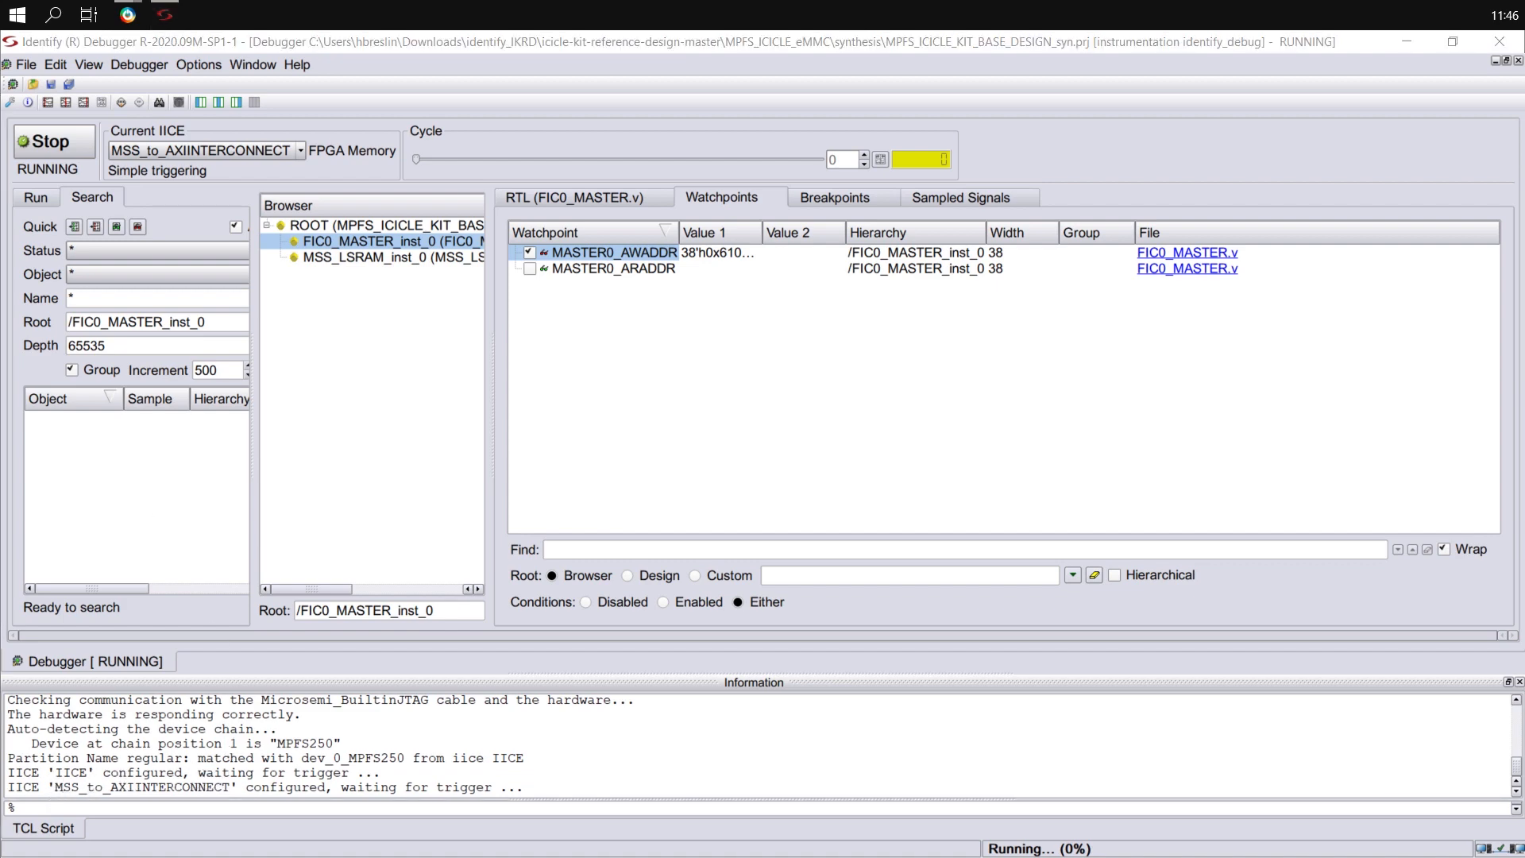
- Switch to the COM15 PuTTY terminal and log in to the Icicle Kit's Linux as root
{"action": "left_click_drag", "start_coordinate": [714, 857], "coordinate": [960, 284]}
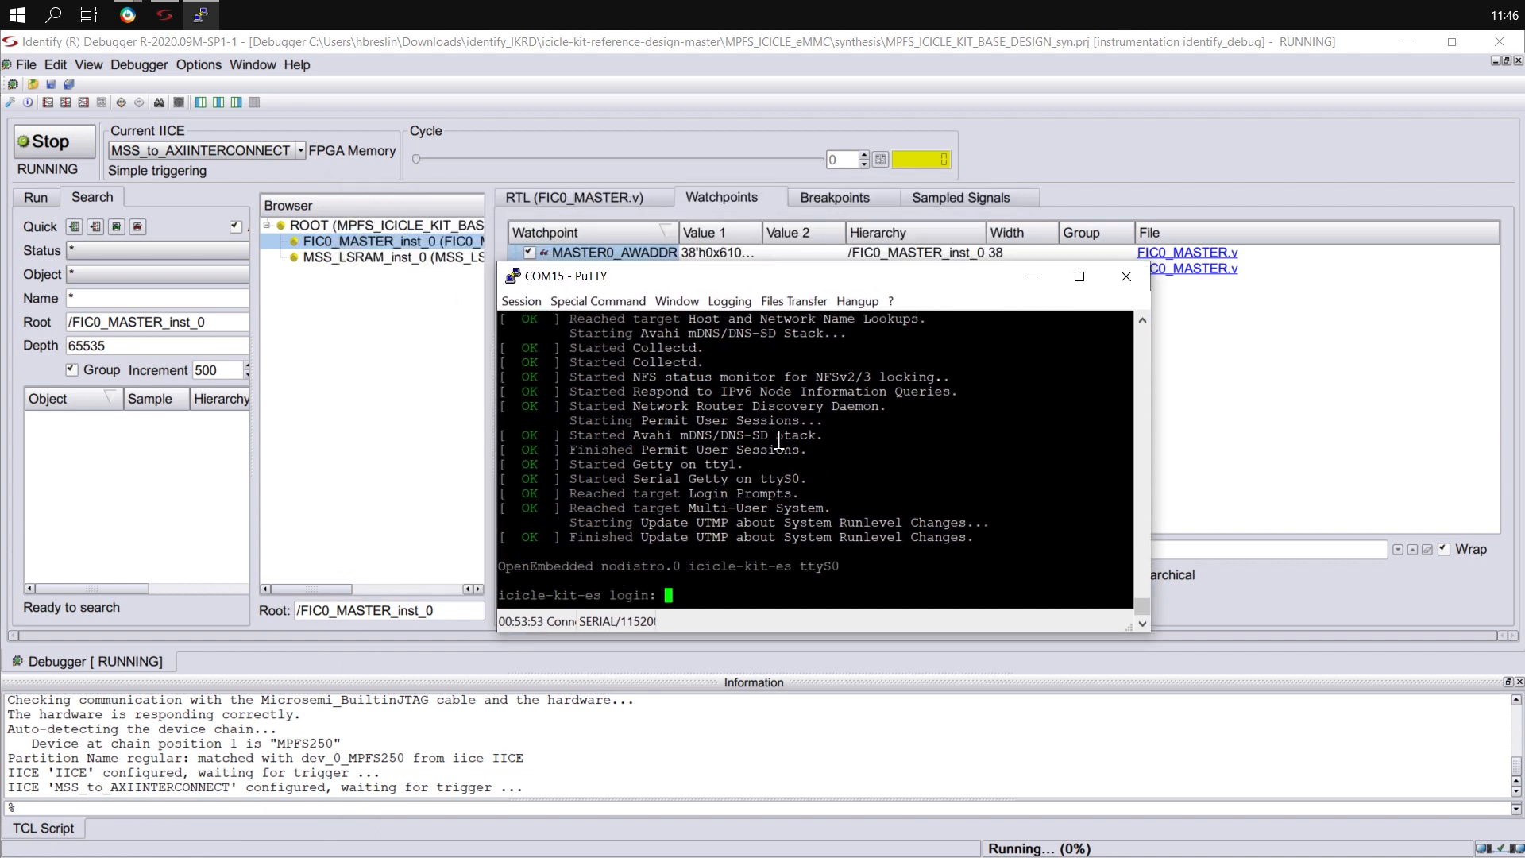
{"action": "key", "text": "Return"}
{"action": "type", "text": "root"}
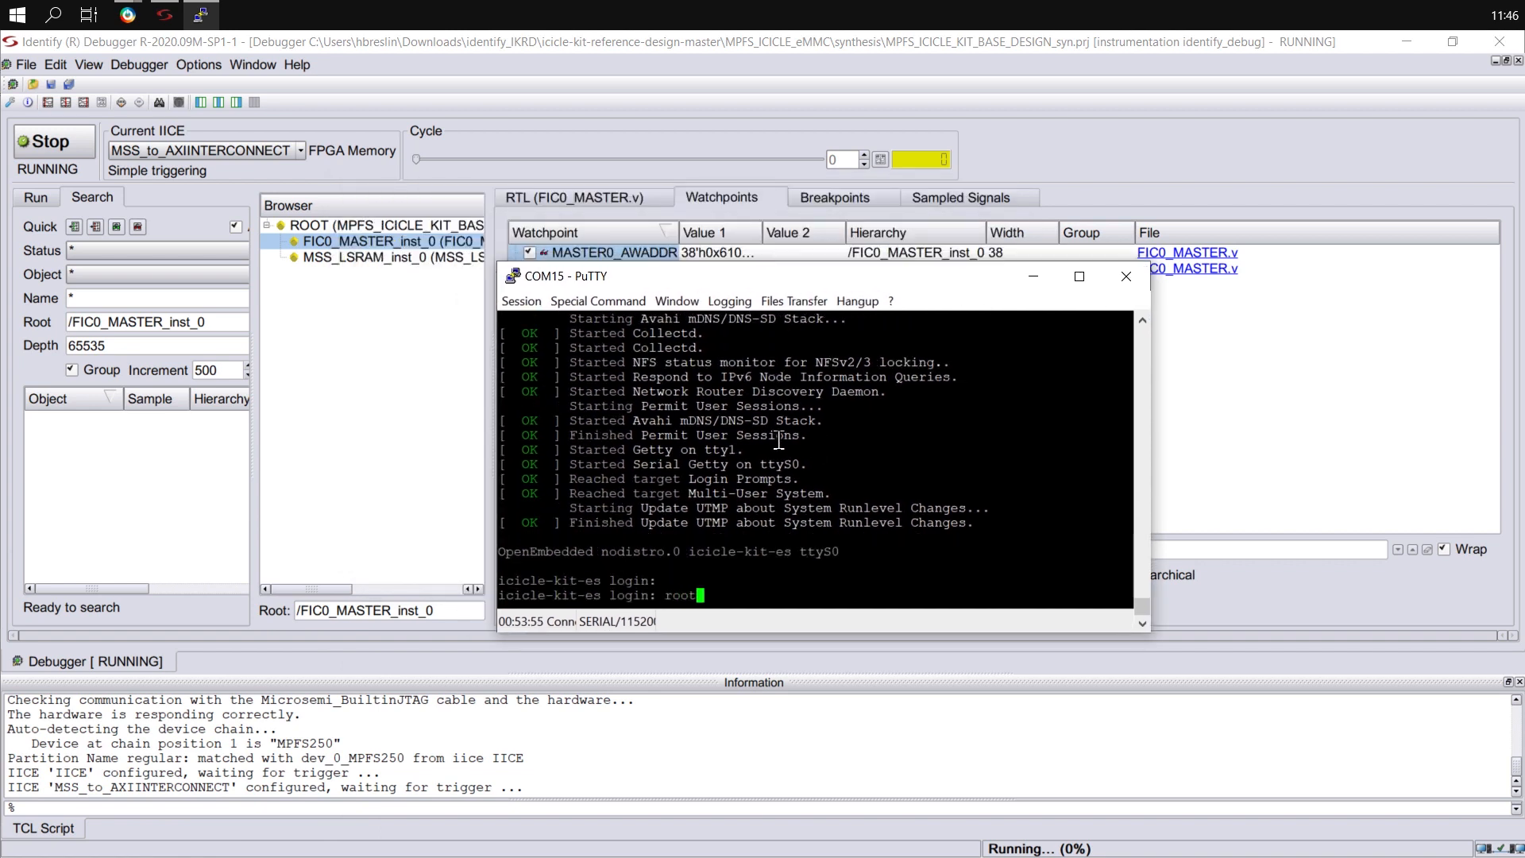
{"action": "key", "text": "Return"}
{"action": "key", "text": "Return"}
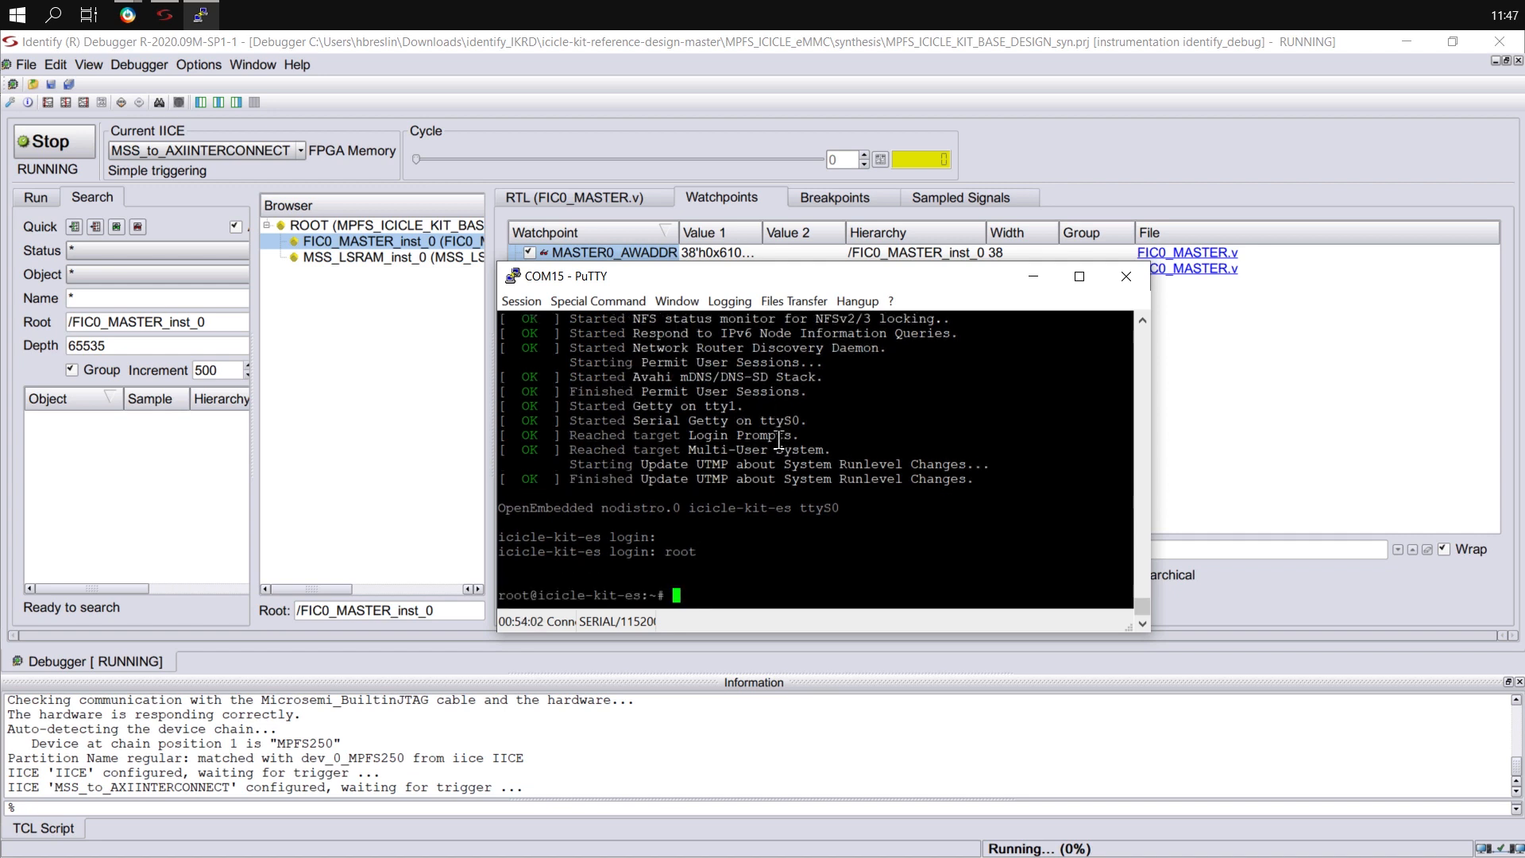
- Run "devmem2 0x61000000 l 0xffffffff00000000" in the terminal to write to the LSRAM address
{"action": "type", "text": "devmem2 0x6100000"}
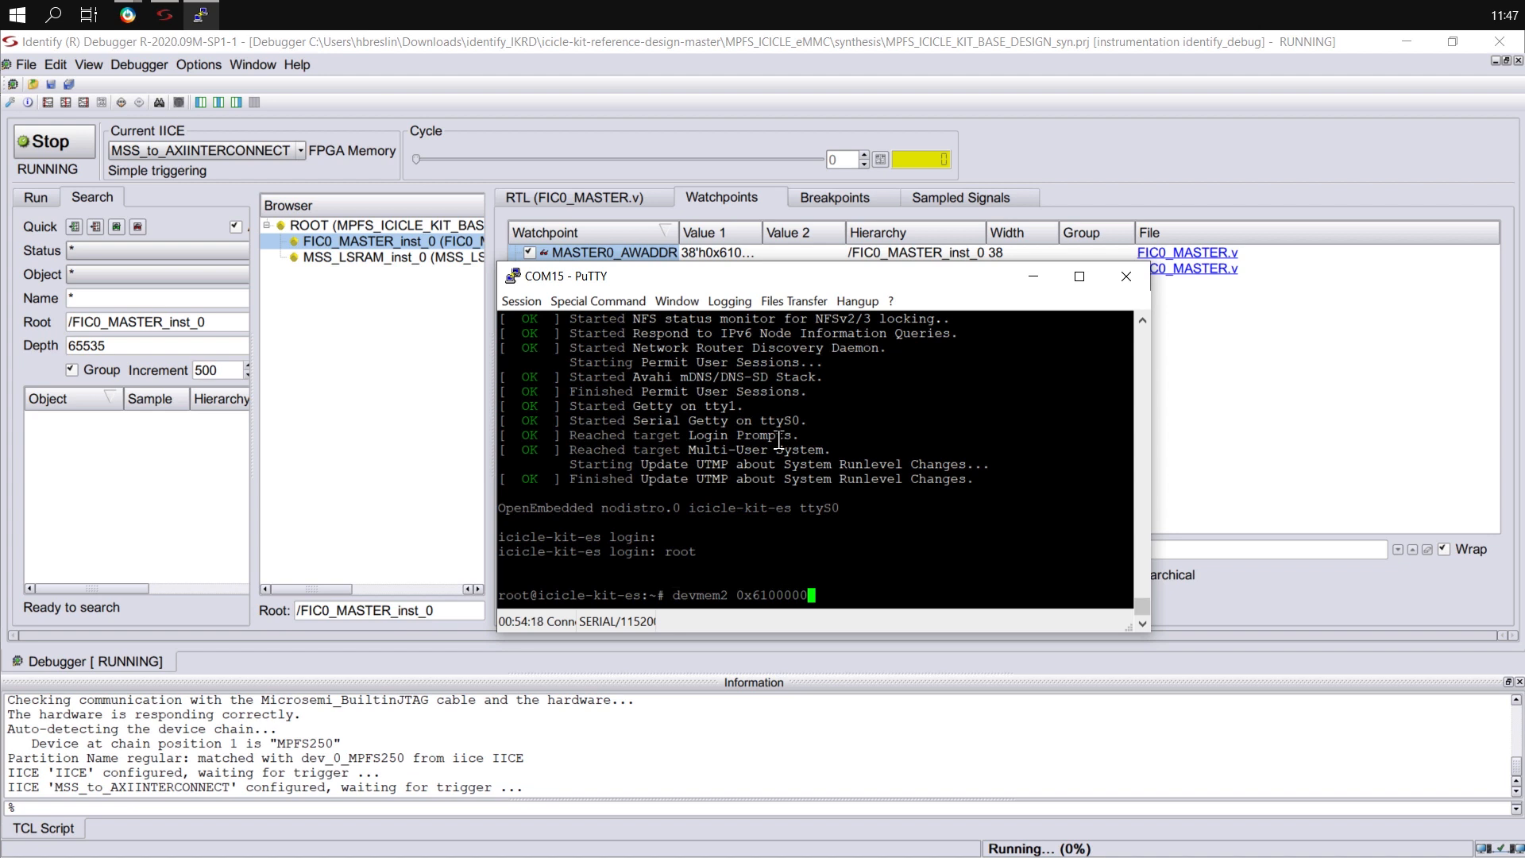
{"action": "type", "text": "0"}
{"action": "type", "text": "0x61000000 l 0xffffffff000000"}
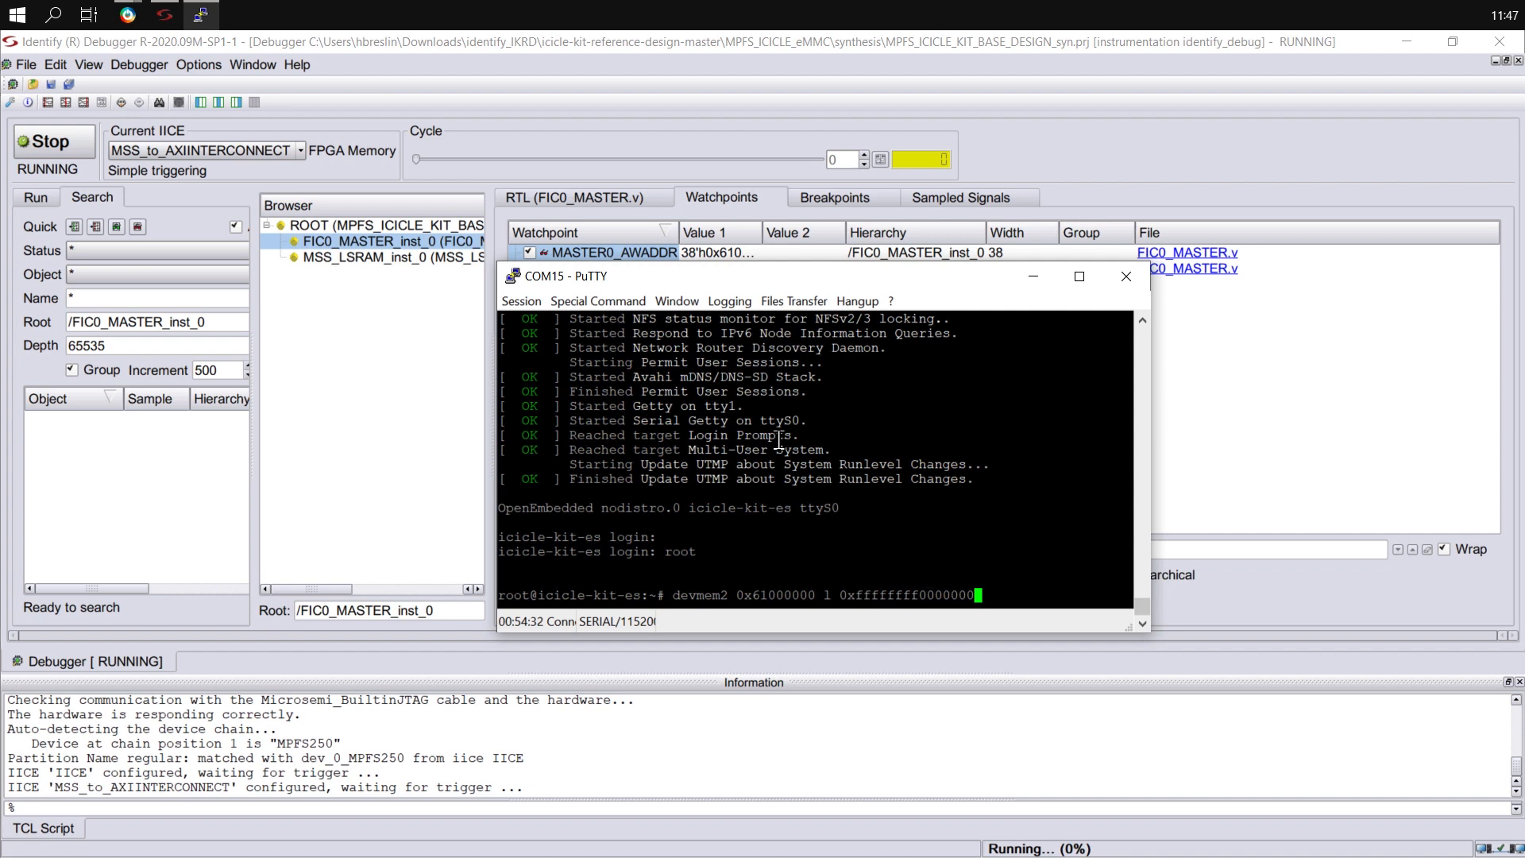
{"action": "type", "text": "0"}
{"action": "key", "text": "Return"}
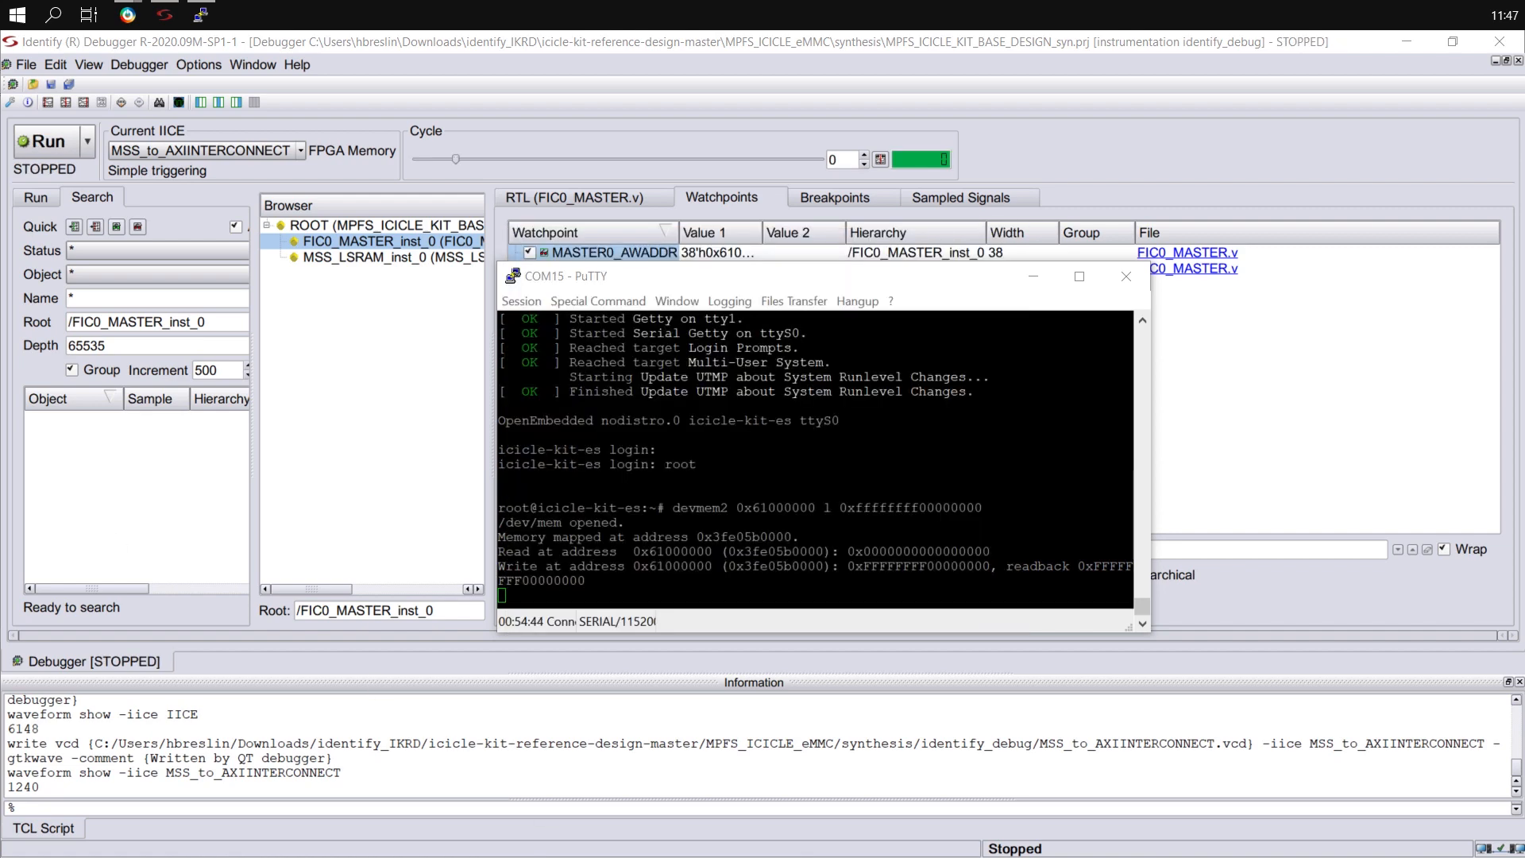
- Maximize the IICE.vcd waveform, fit the full time range and display all of its signals in hexadecimal
{"action": "left_click_drag", "start_coordinate": [0, 433], "coordinate": [522, 36]}
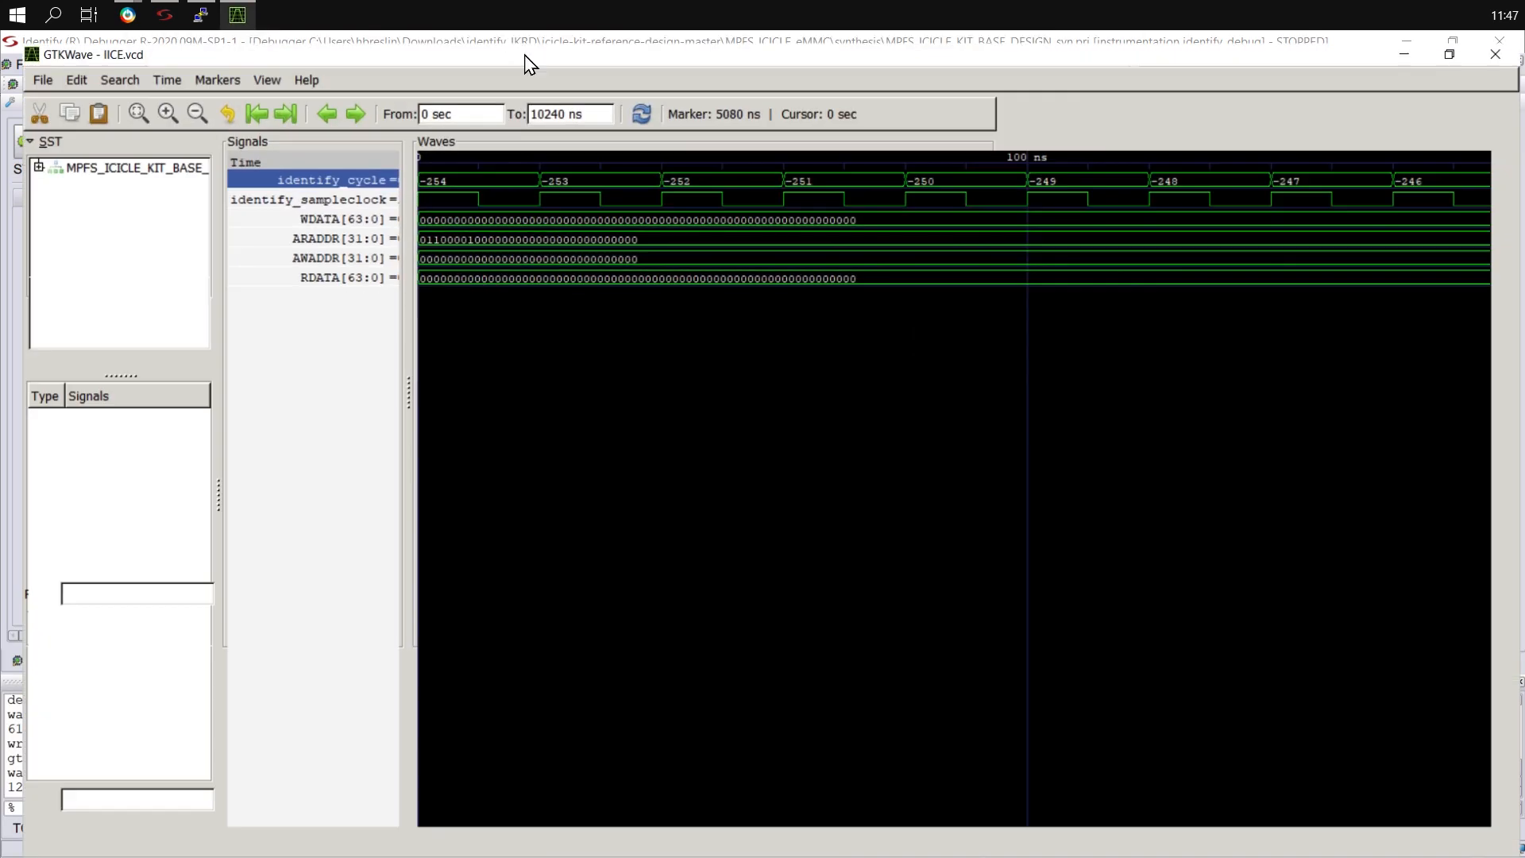
{"action": "left_click", "coordinate": [117, 101]}
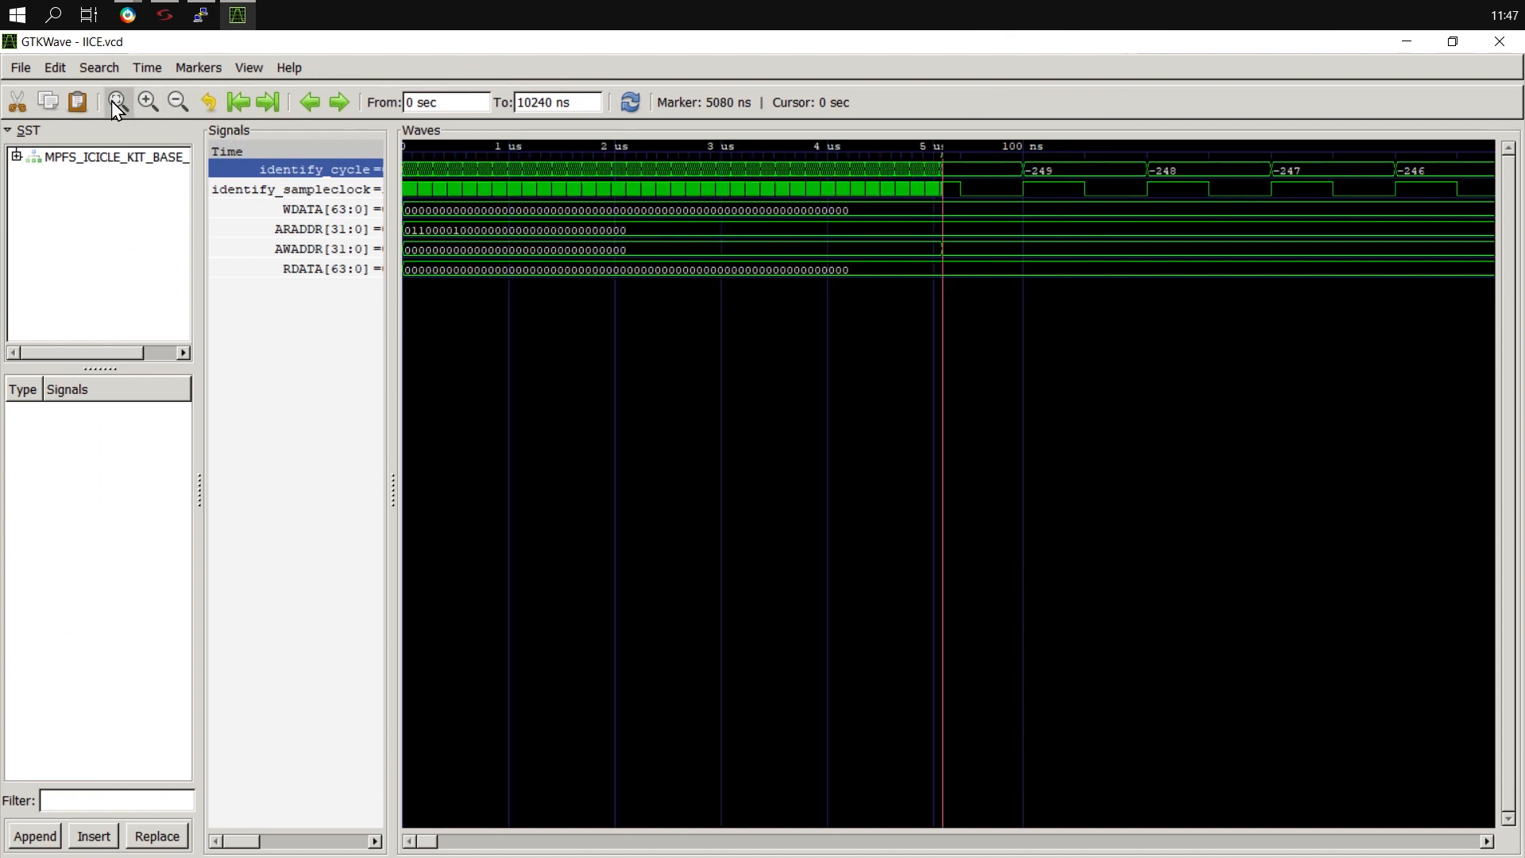
{"action": "left_click", "coordinate": [291, 251]}
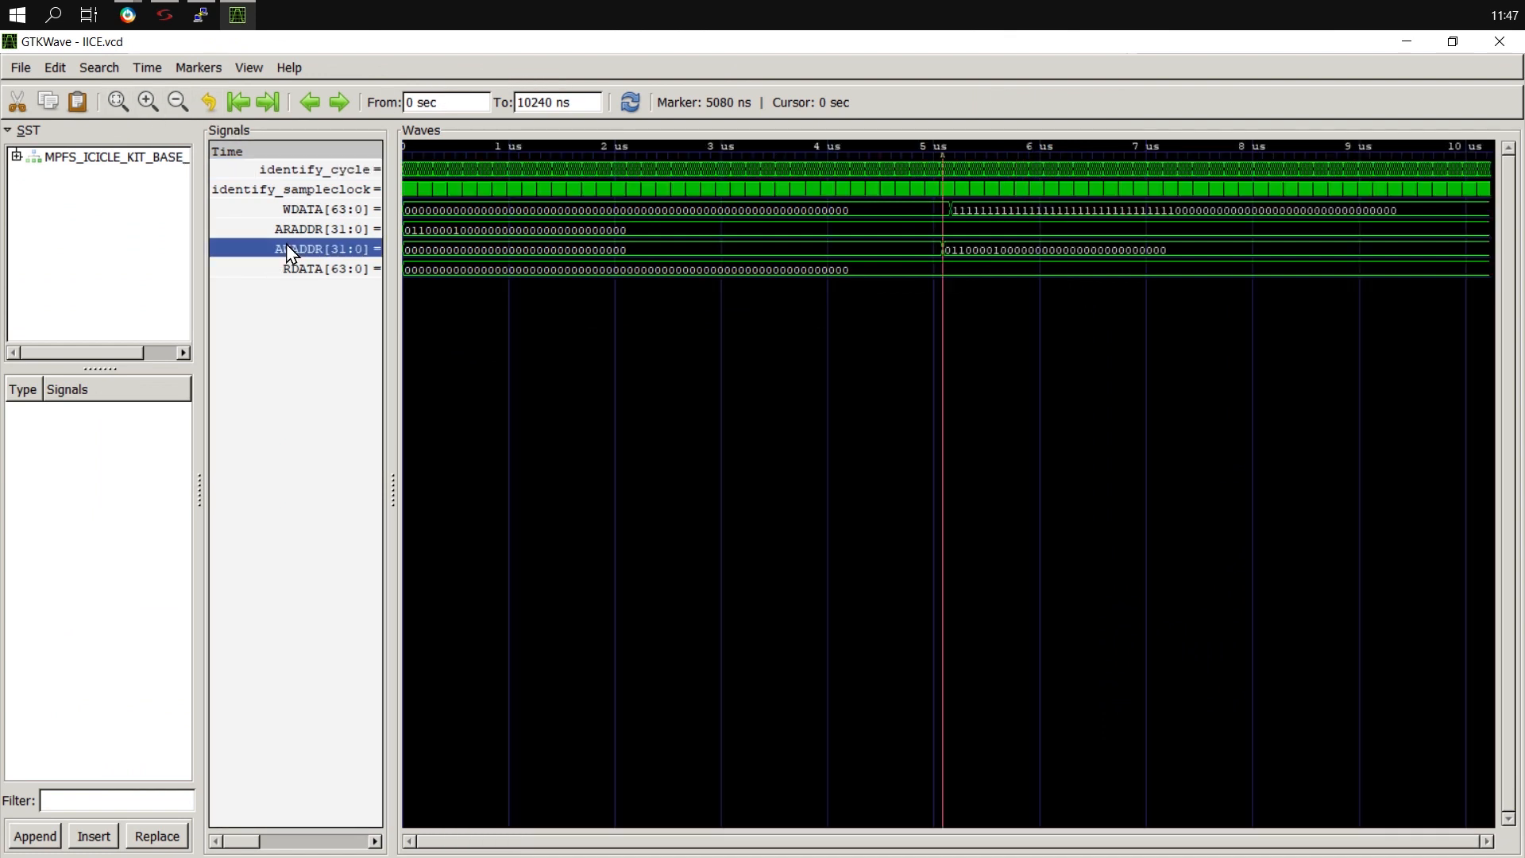
{"action": "key", "text": "ctrl+a"}
{"action": "right_click", "coordinate": [288, 248]}
{"action": "mouse_move", "coordinate": [388, 255]}
{"action": "left_click", "coordinate": [545, 254]}
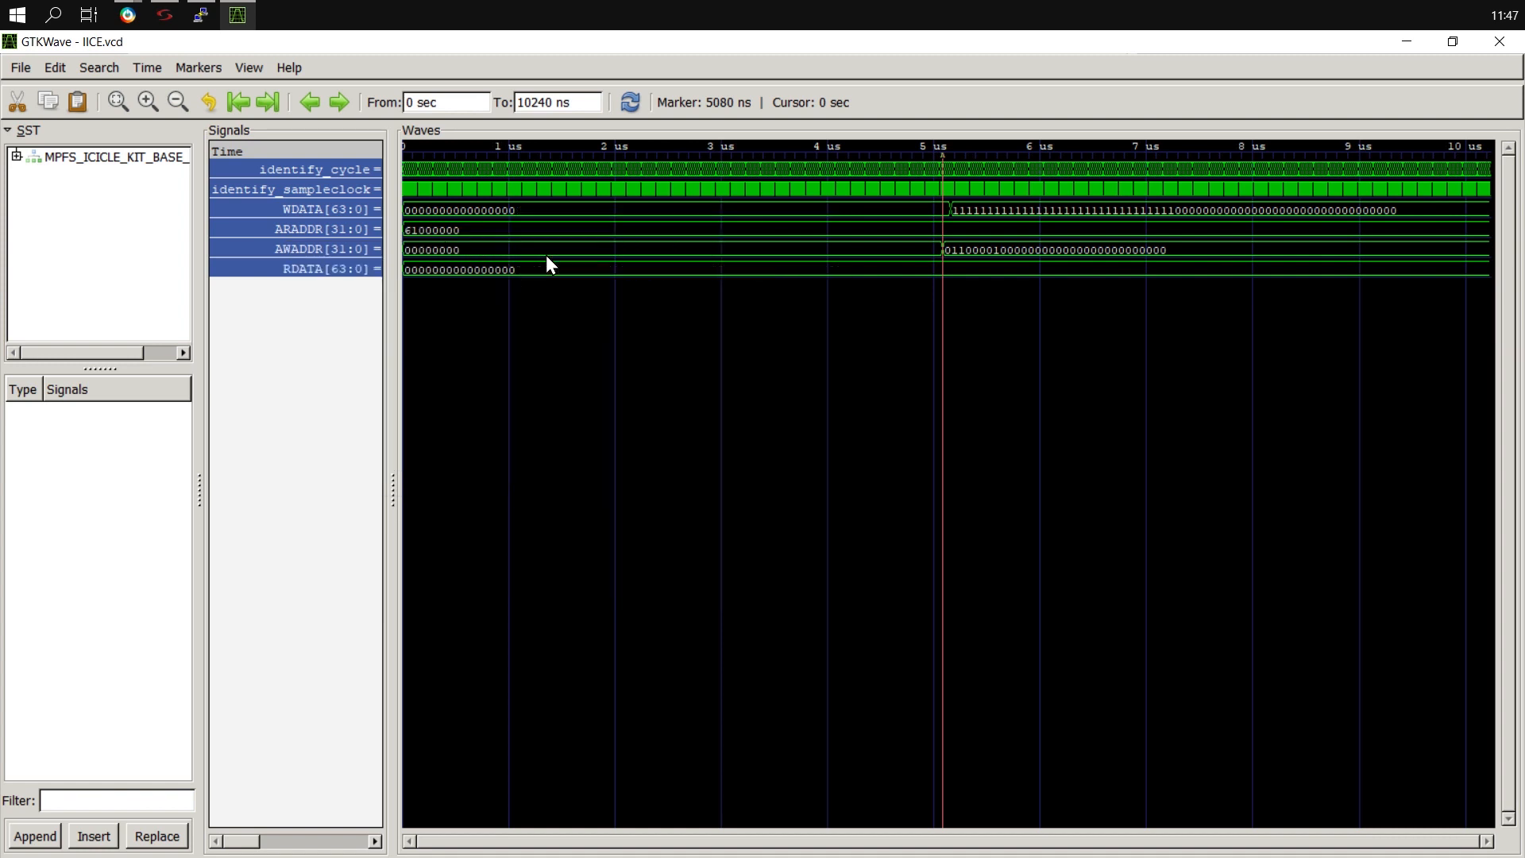
{"action": "left_click", "coordinate": [279, 356]}
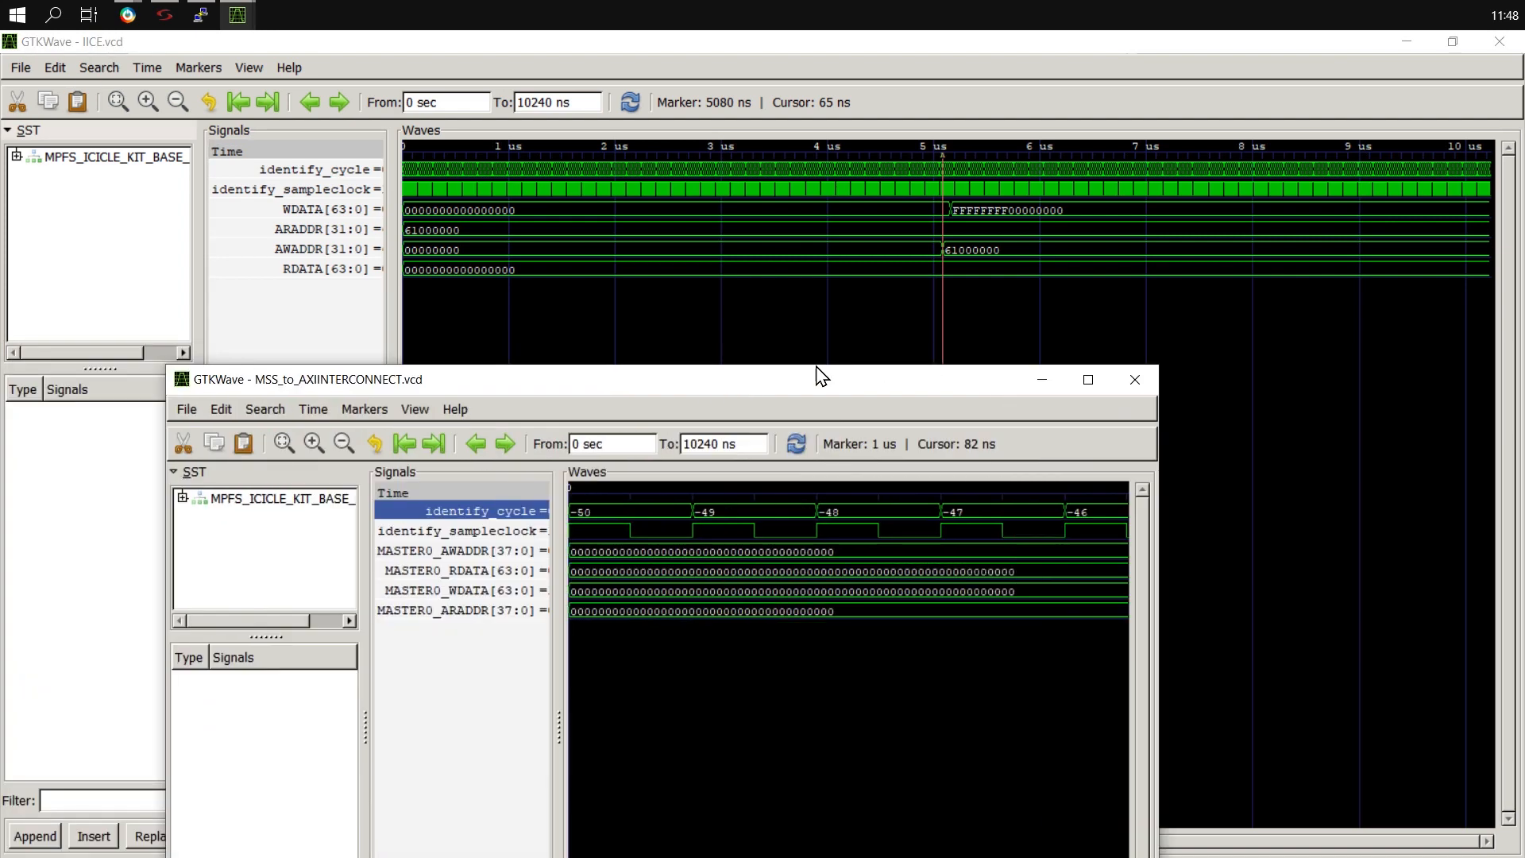
- Maximize the MSS_to_AXIINTERCONNECT.vcd waveform, display all its signals in hexadecimal and fit the full time range
{"action": "left_click_drag", "start_coordinate": [818, 374], "coordinate": [882, 4]}
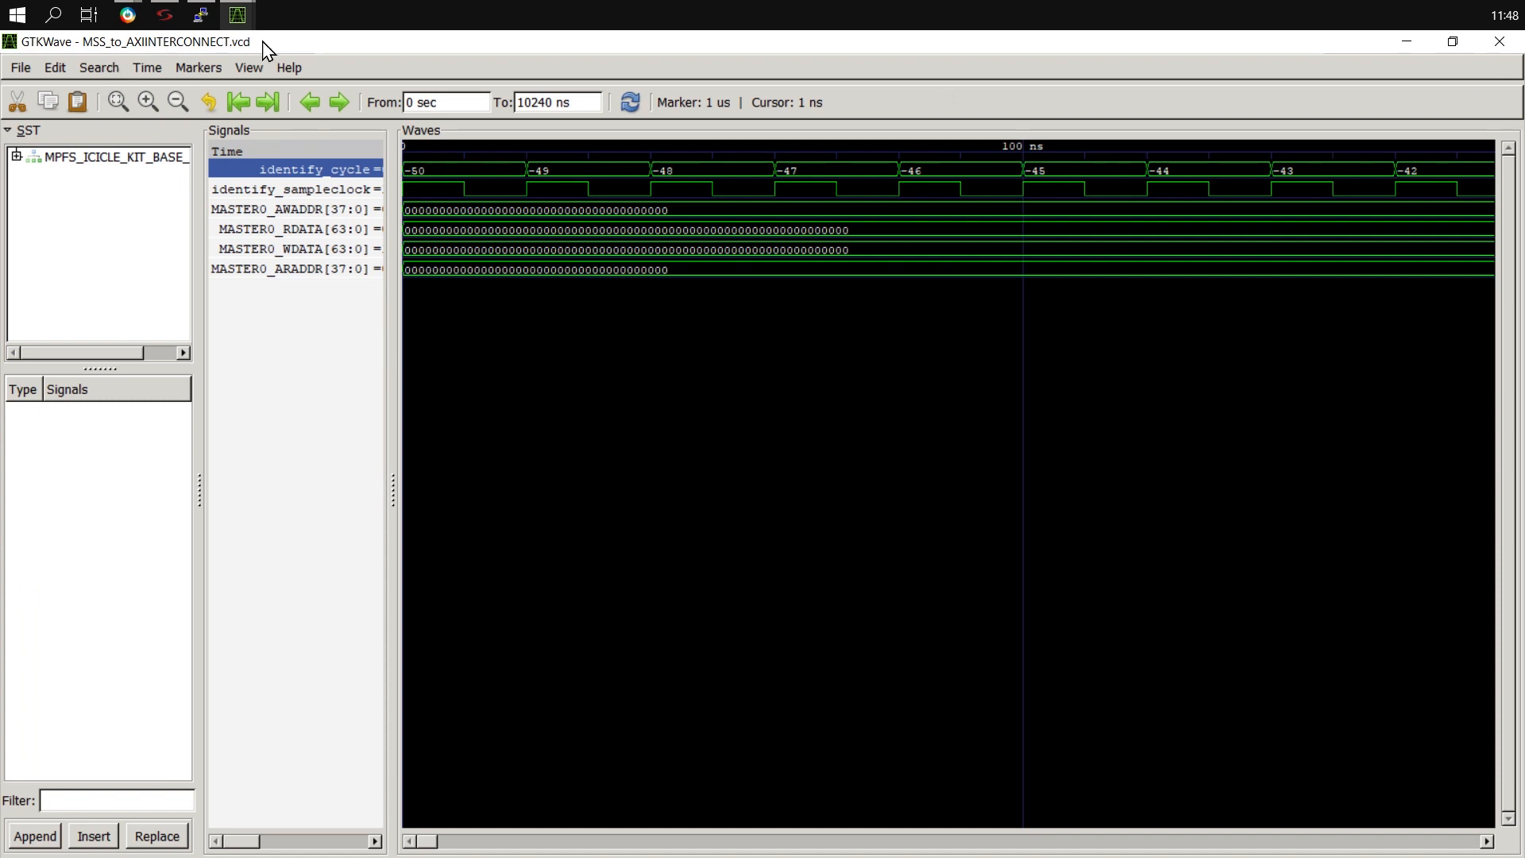
{"action": "left_click", "coordinate": [300, 229]}
{"action": "key", "text": "ctrl+a"}
{"action": "right_click", "coordinate": [297, 223]}
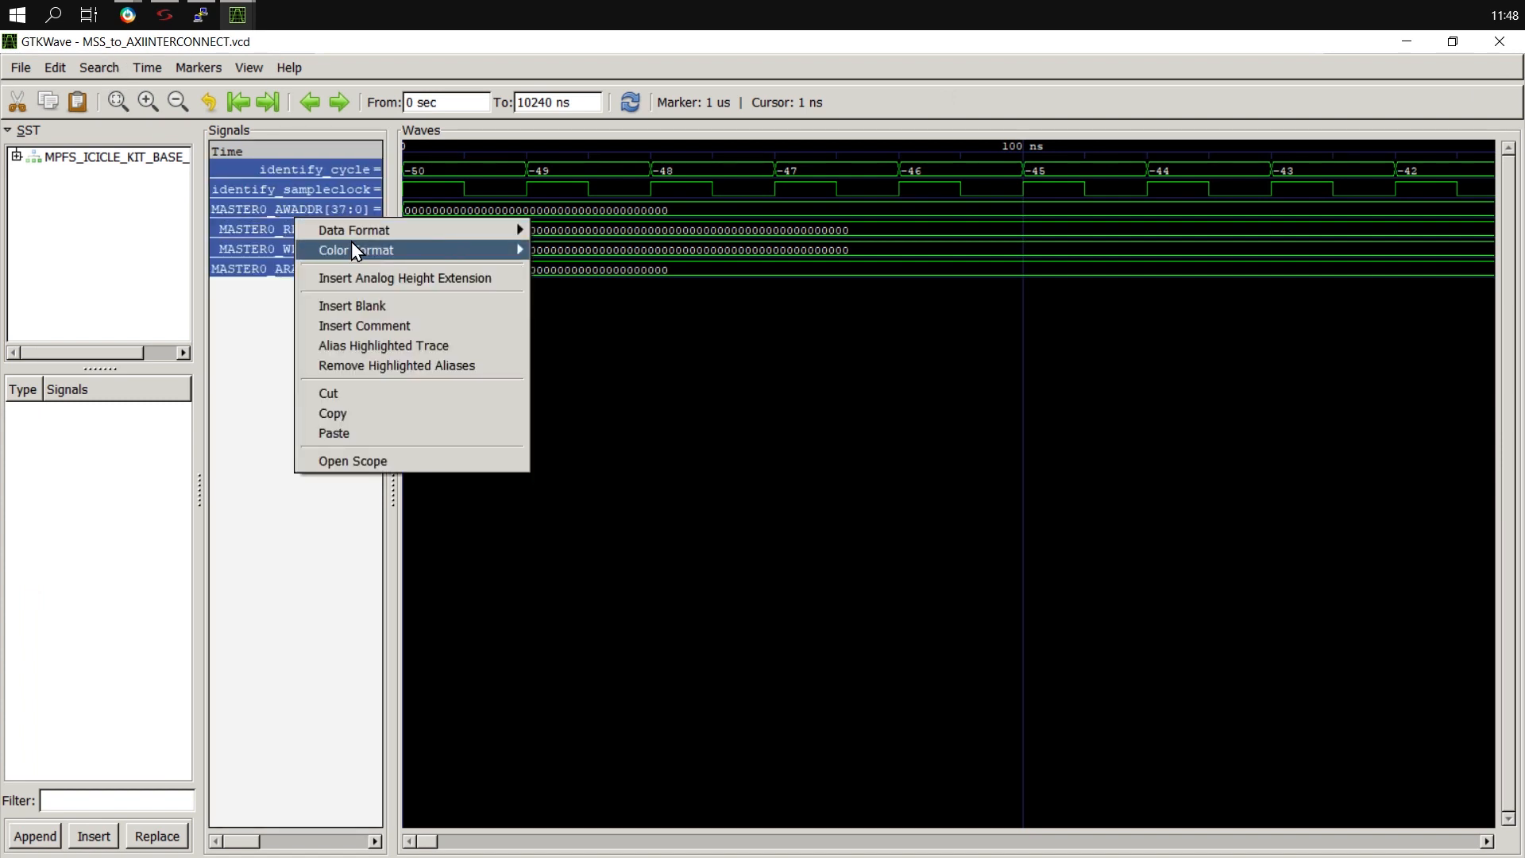
{"action": "mouse_move", "coordinate": [354, 232]}
{"action": "left_click", "coordinate": [556, 232]}
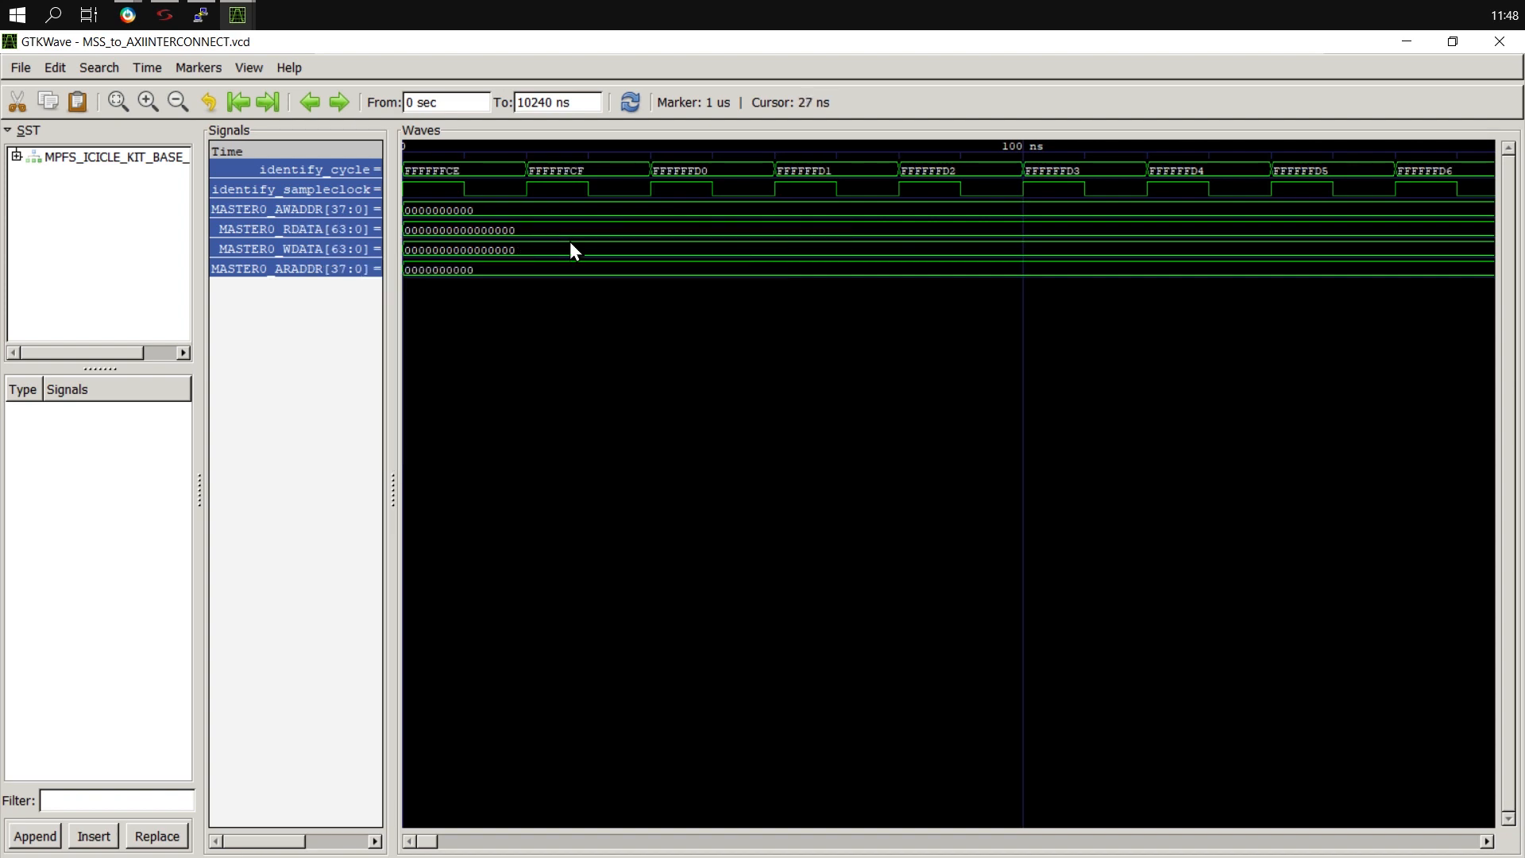
{"action": "left_click", "coordinate": [118, 101]}
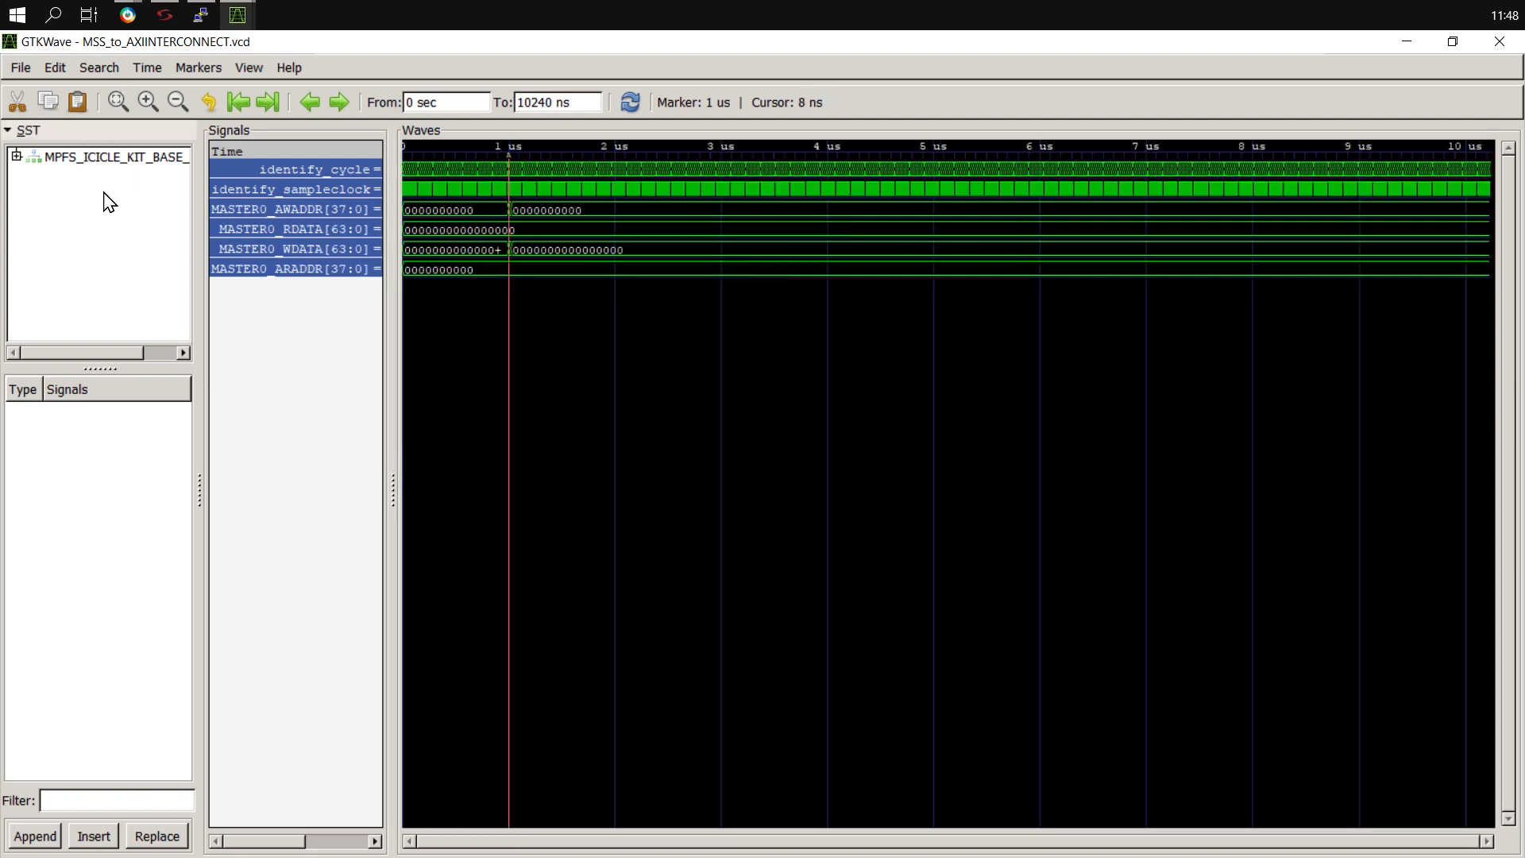
{"action": "left_click", "coordinate": [547, 425]}
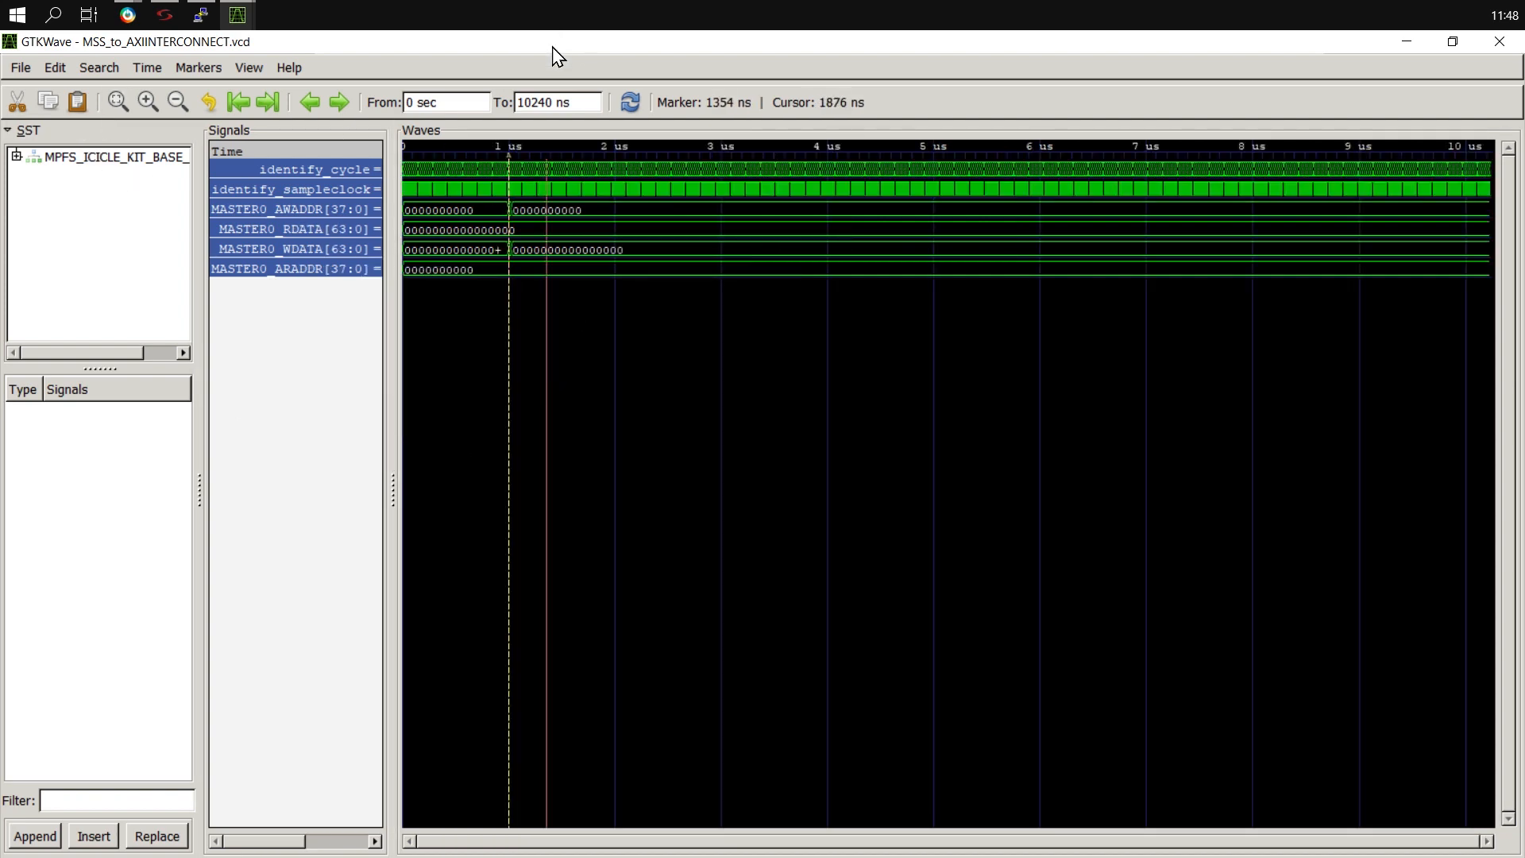
- Place the two GTKWave windows side by side and fit the IICE.vcd waveform to its window
{"action": "left_click_drag", "start_coordinate": [553, 45], "coordinate": [1524, 348]}
{"action": "left_click", "coordinate": [170, 238]}
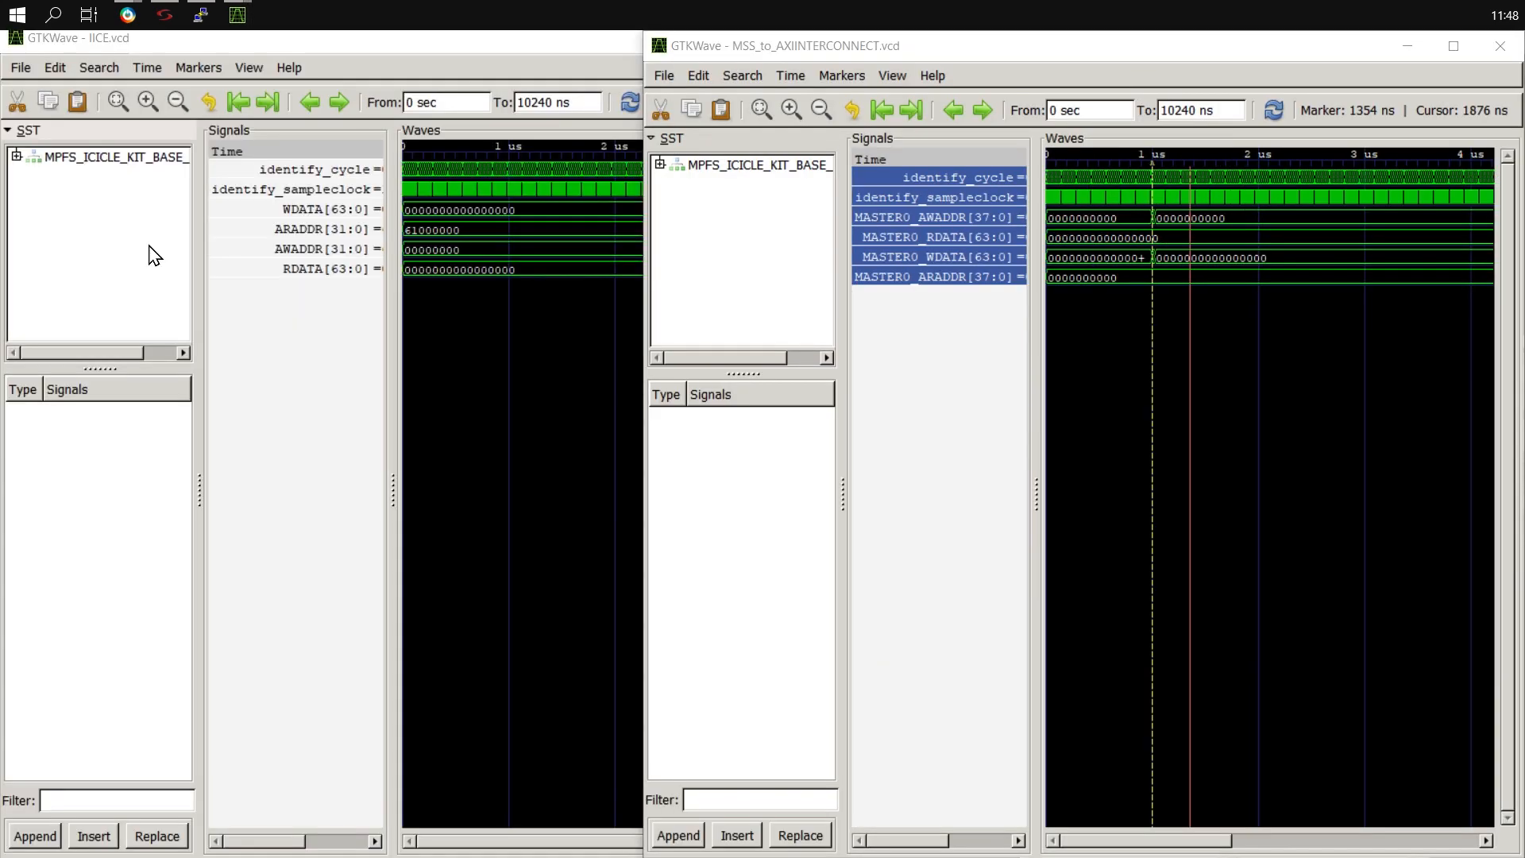
{"action": "left_click", "coordinate": [119, 101]}
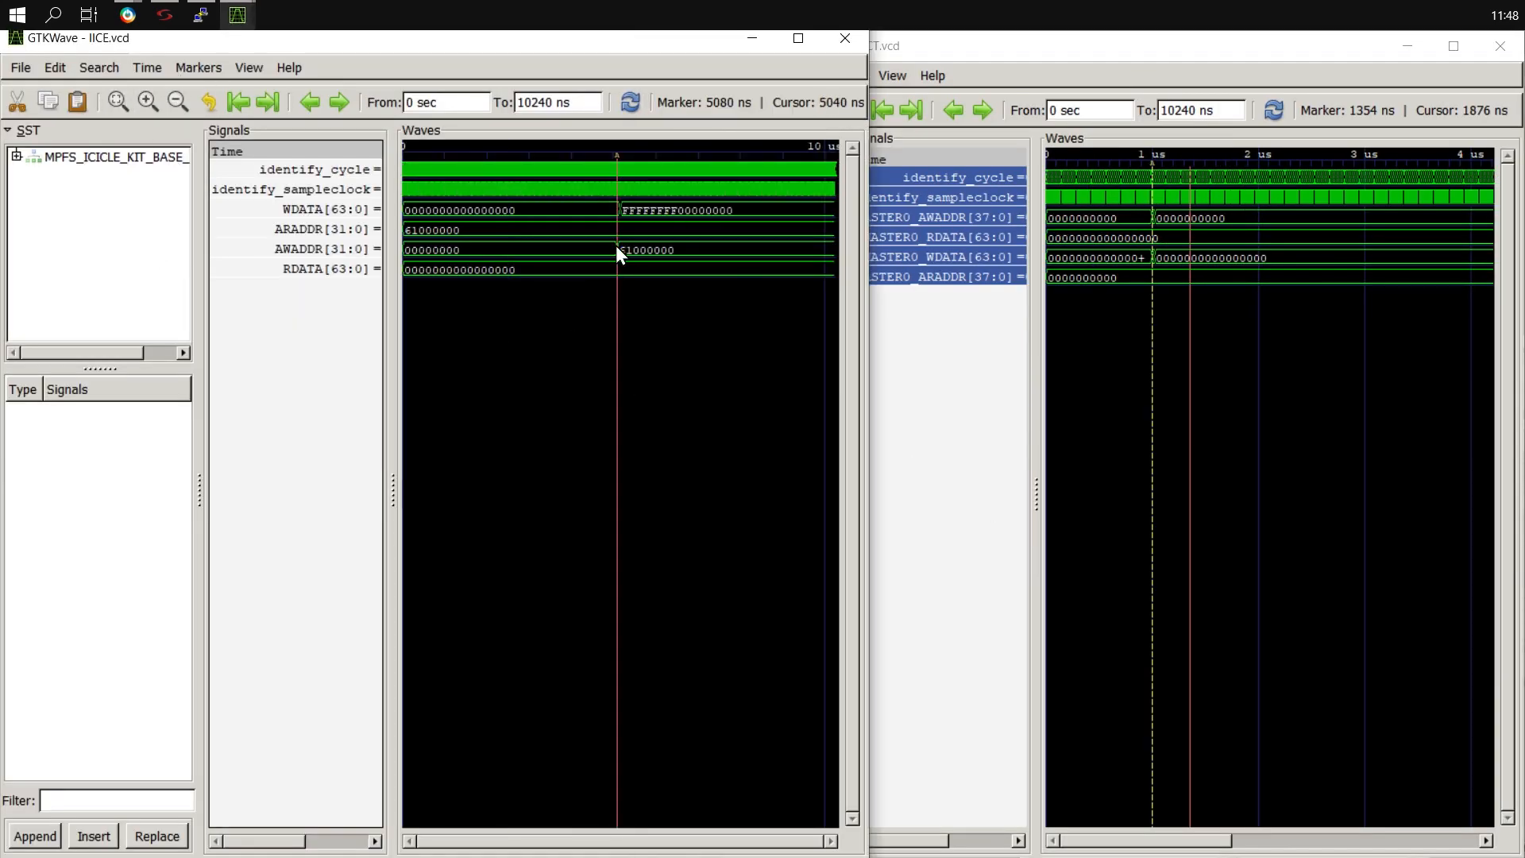
- Examine the AWADDR and WDATA values before and after the trigger point in the IICE.vcd waveform
{"action": "scroll", "coordinate": [617, 246], "scroll_direction": "up", "scroll_amount": 5, "text": "ctrl"}
{"action": "scroll", "coordinate": [707, 226], "scroll_direction": "up", "scroll_amount": 2, "text": "ctrl"}
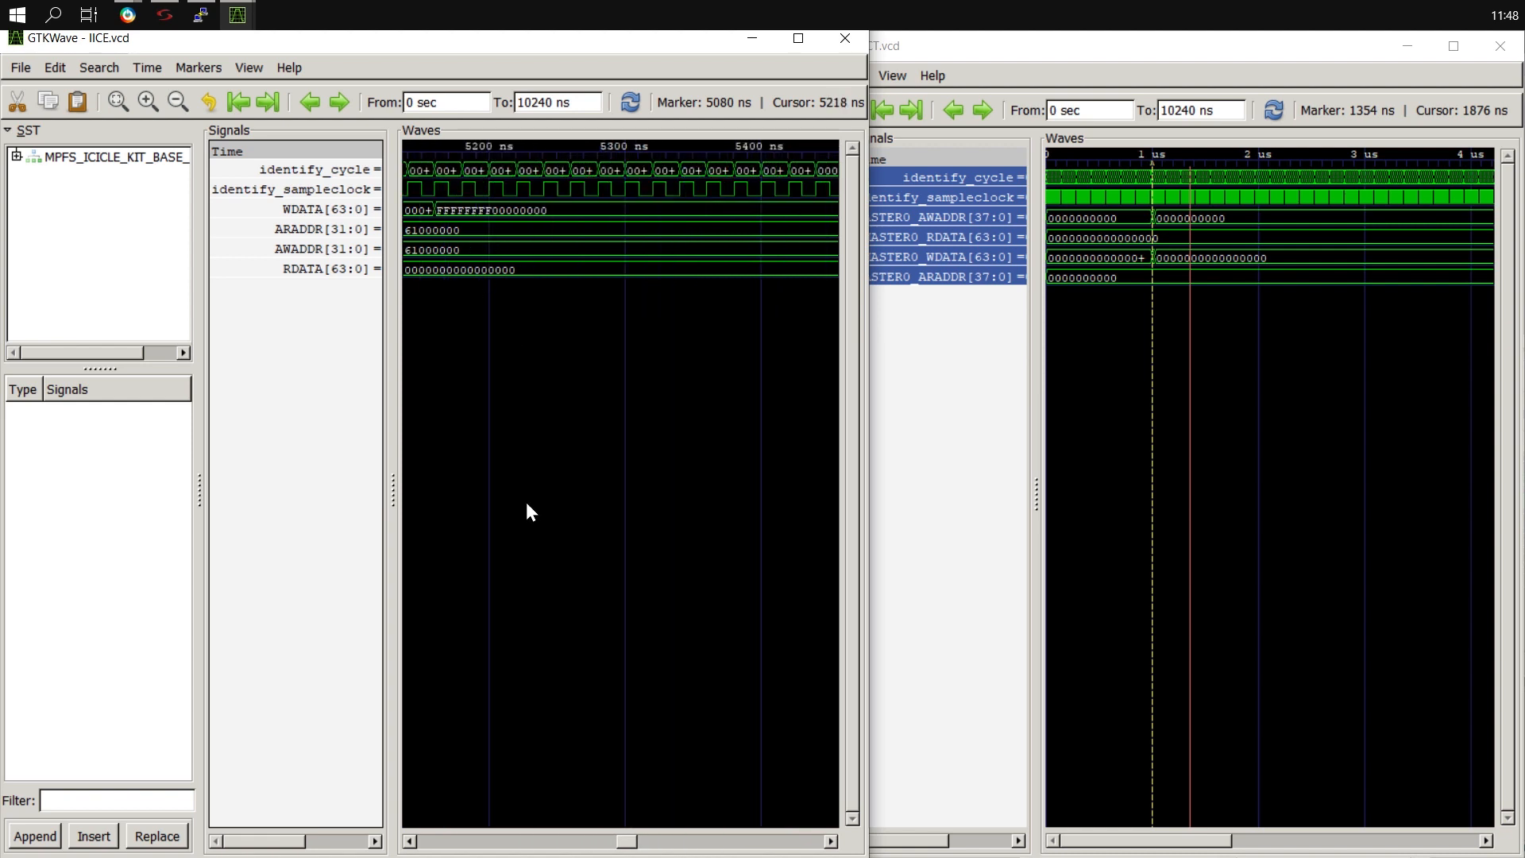
{"action": "left_click", "coordinate": [410, 841]}
{"action": "left_click", "coordinate": [409, 842]}
{"action": "left_click", "coordinate": [410, 841]}
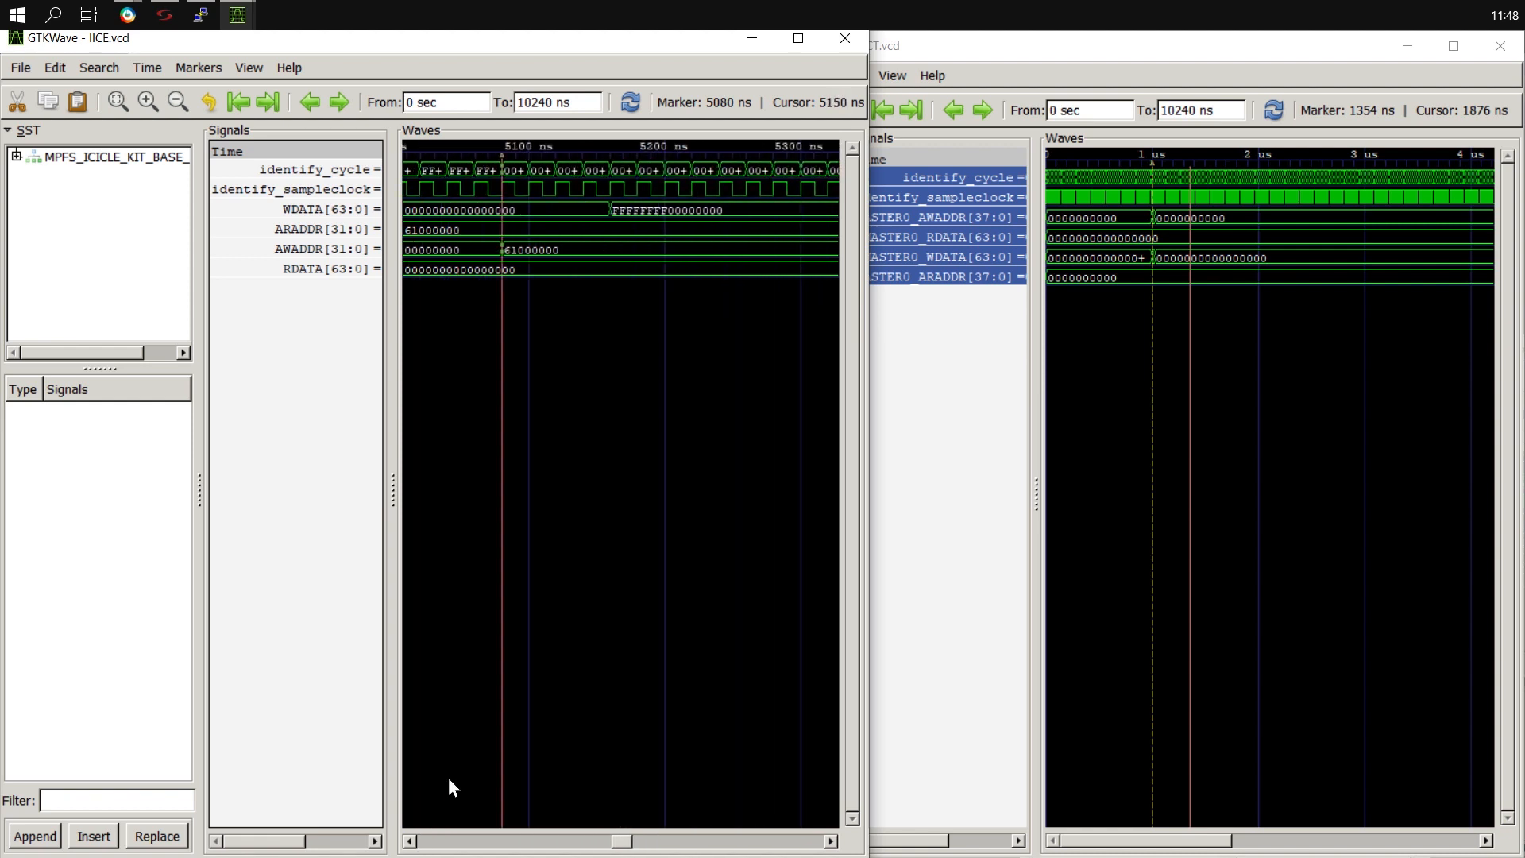
{"action": "left_click", "coordinate": [427, 250]}
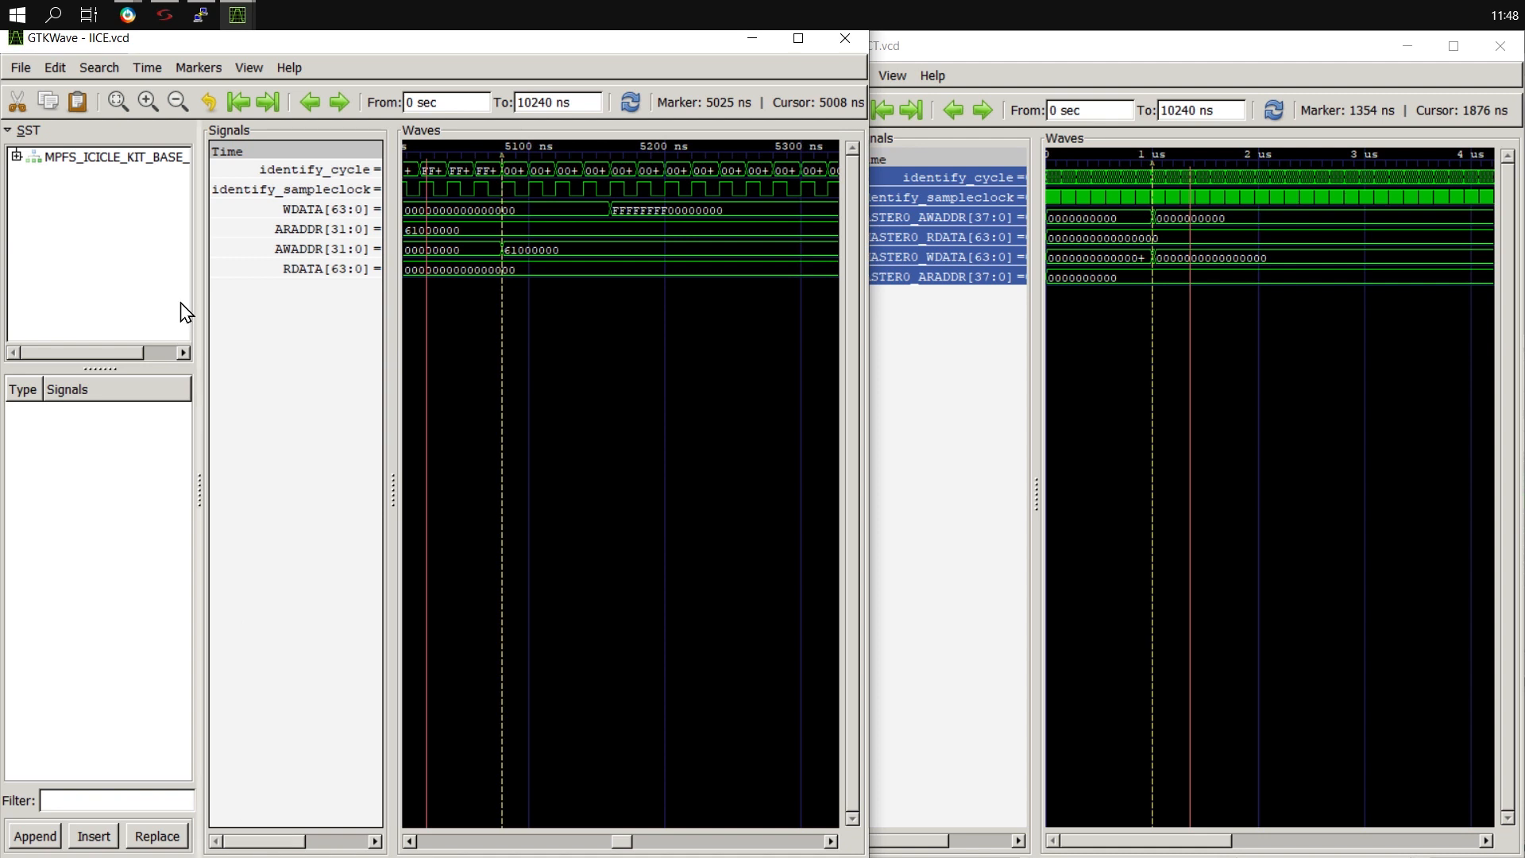
{"action": "left_click_drag", "start_coordinate": [229, 843], "coordinate": [248, 841]}
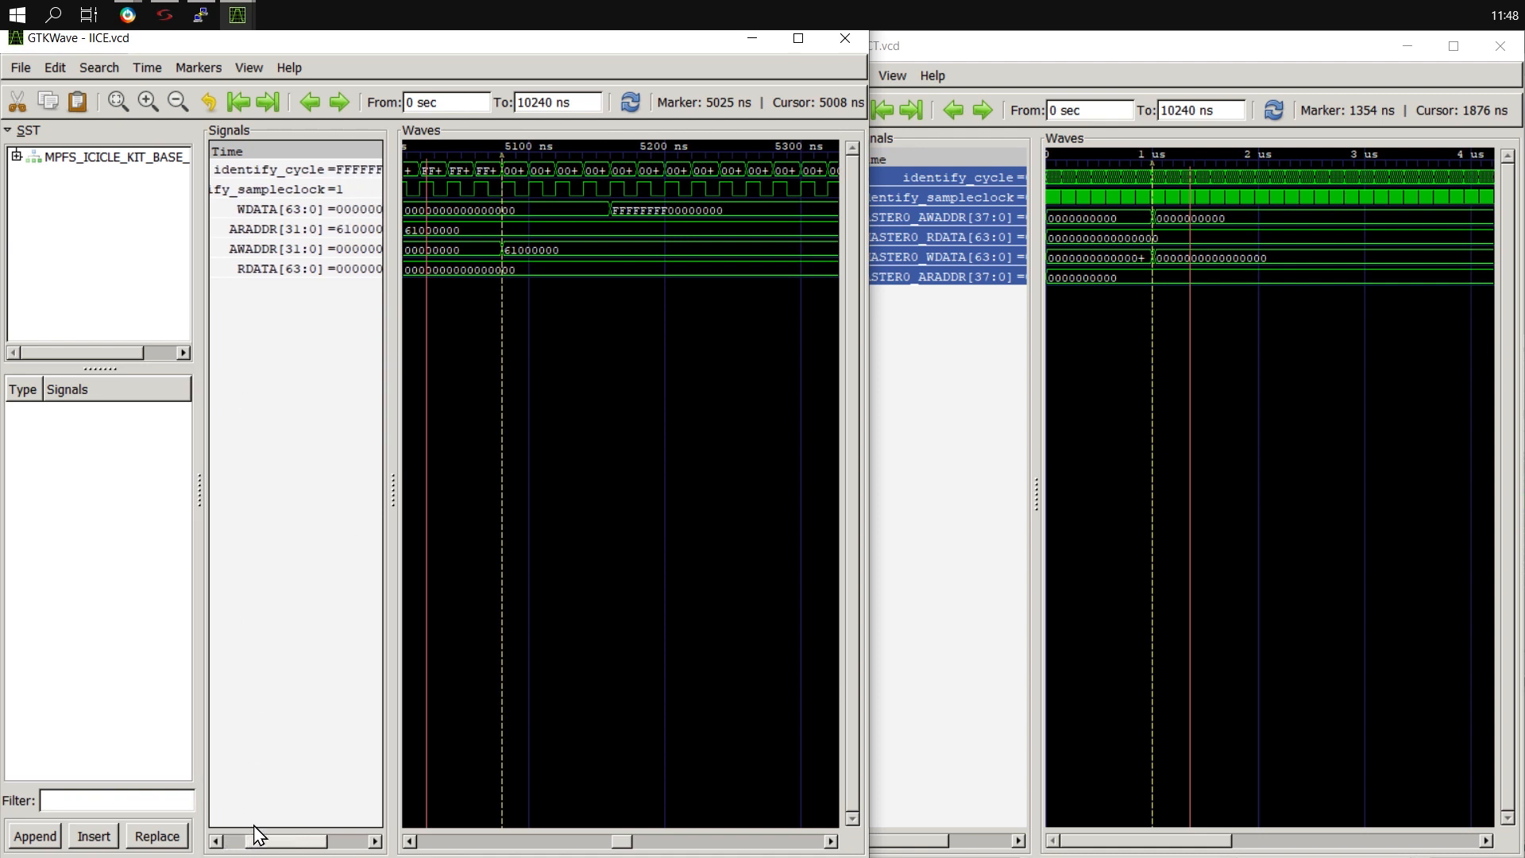
{"action": "left_click", "coordinate": [287, 253]}
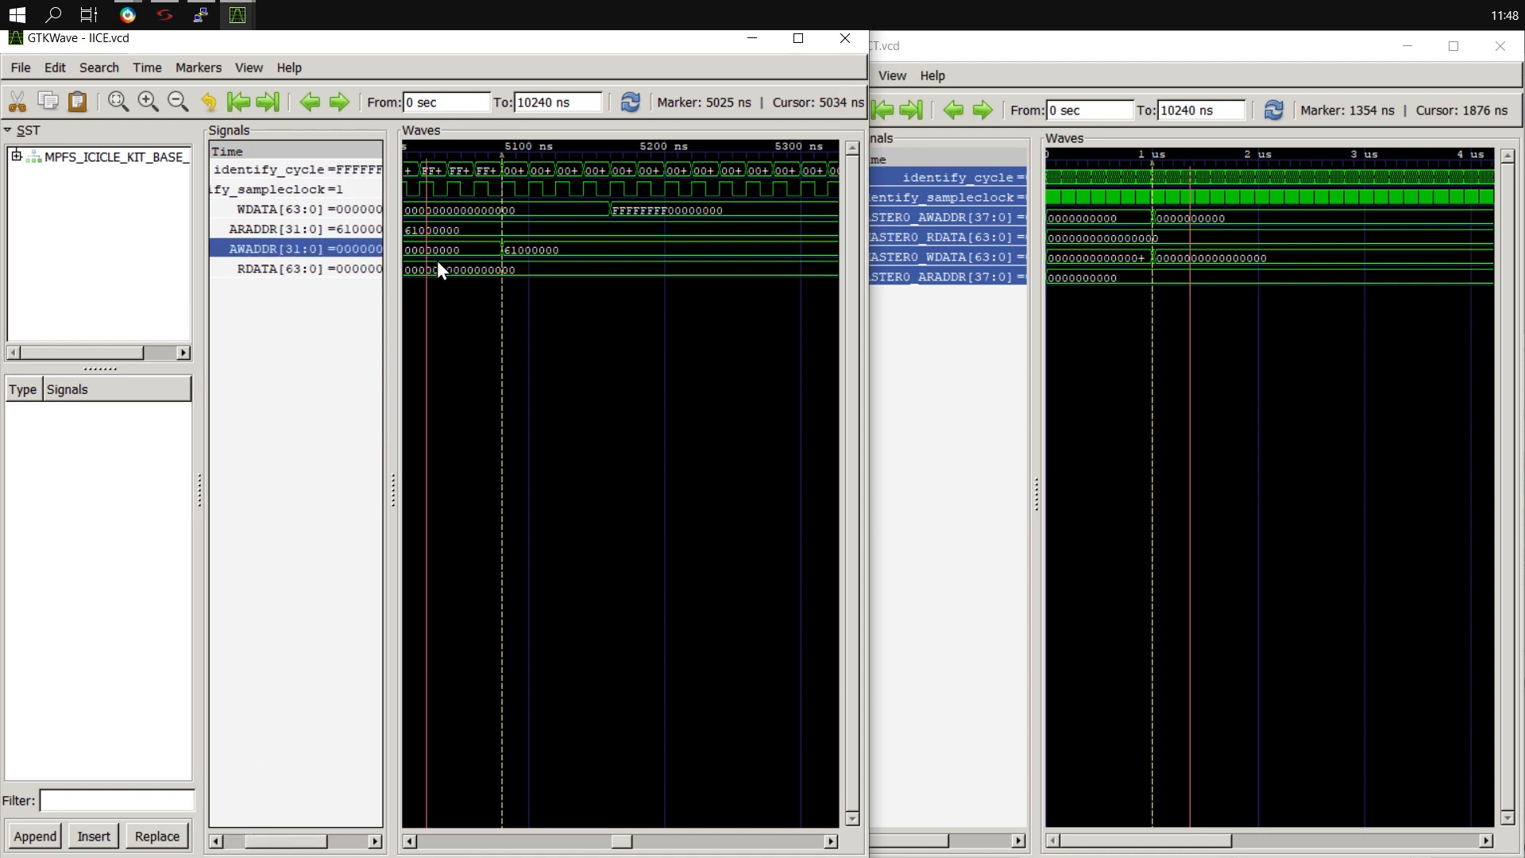
{"action": "left_click_drag", "start_coordinate": [427, 254], "coordinate": [528, 244]}
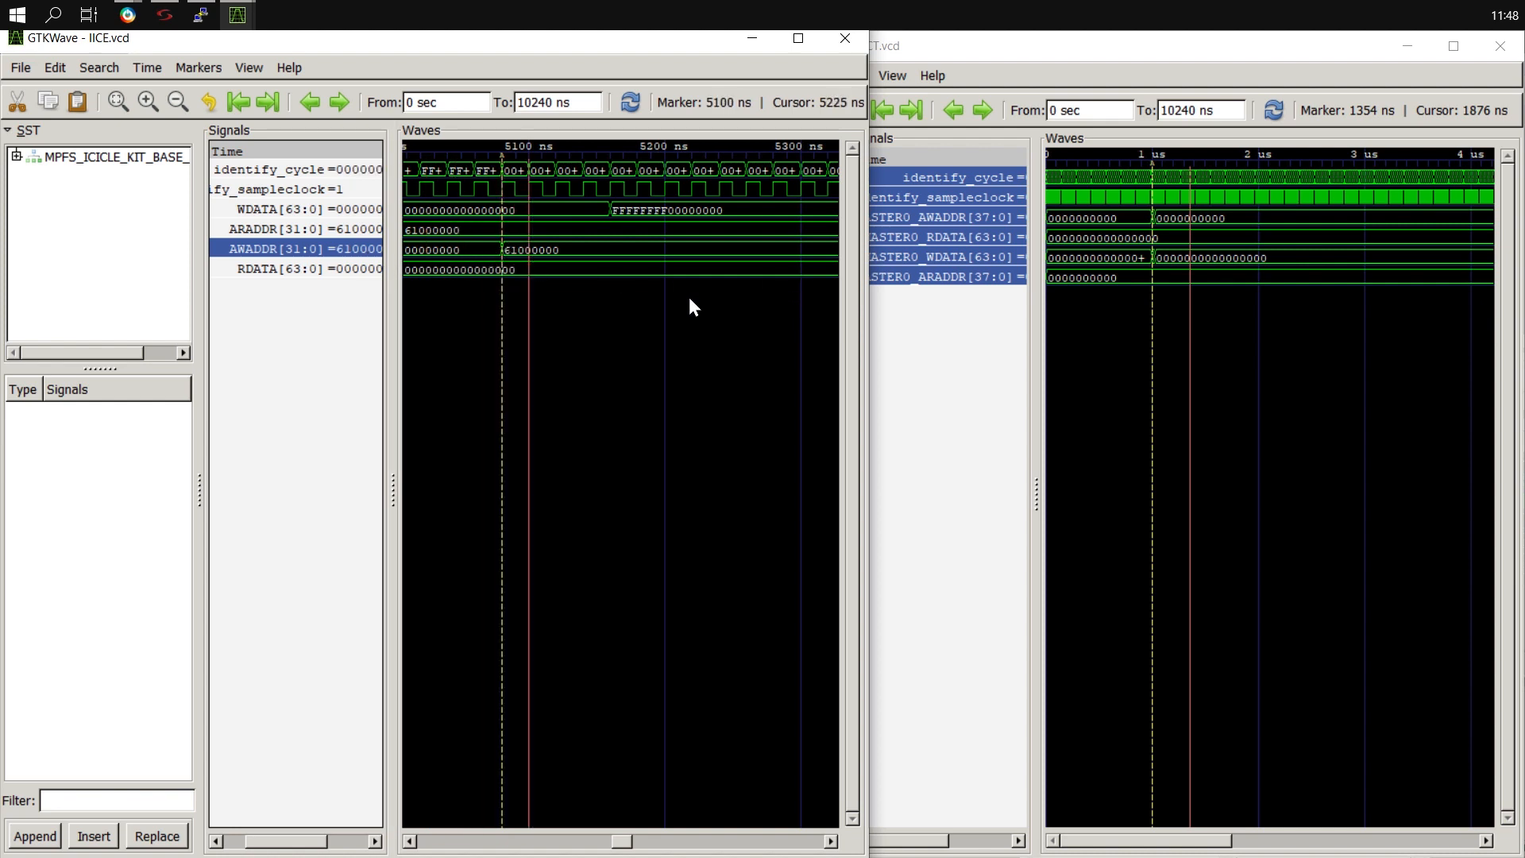
{"action": "left_click", "coordinate": [637, 210]}
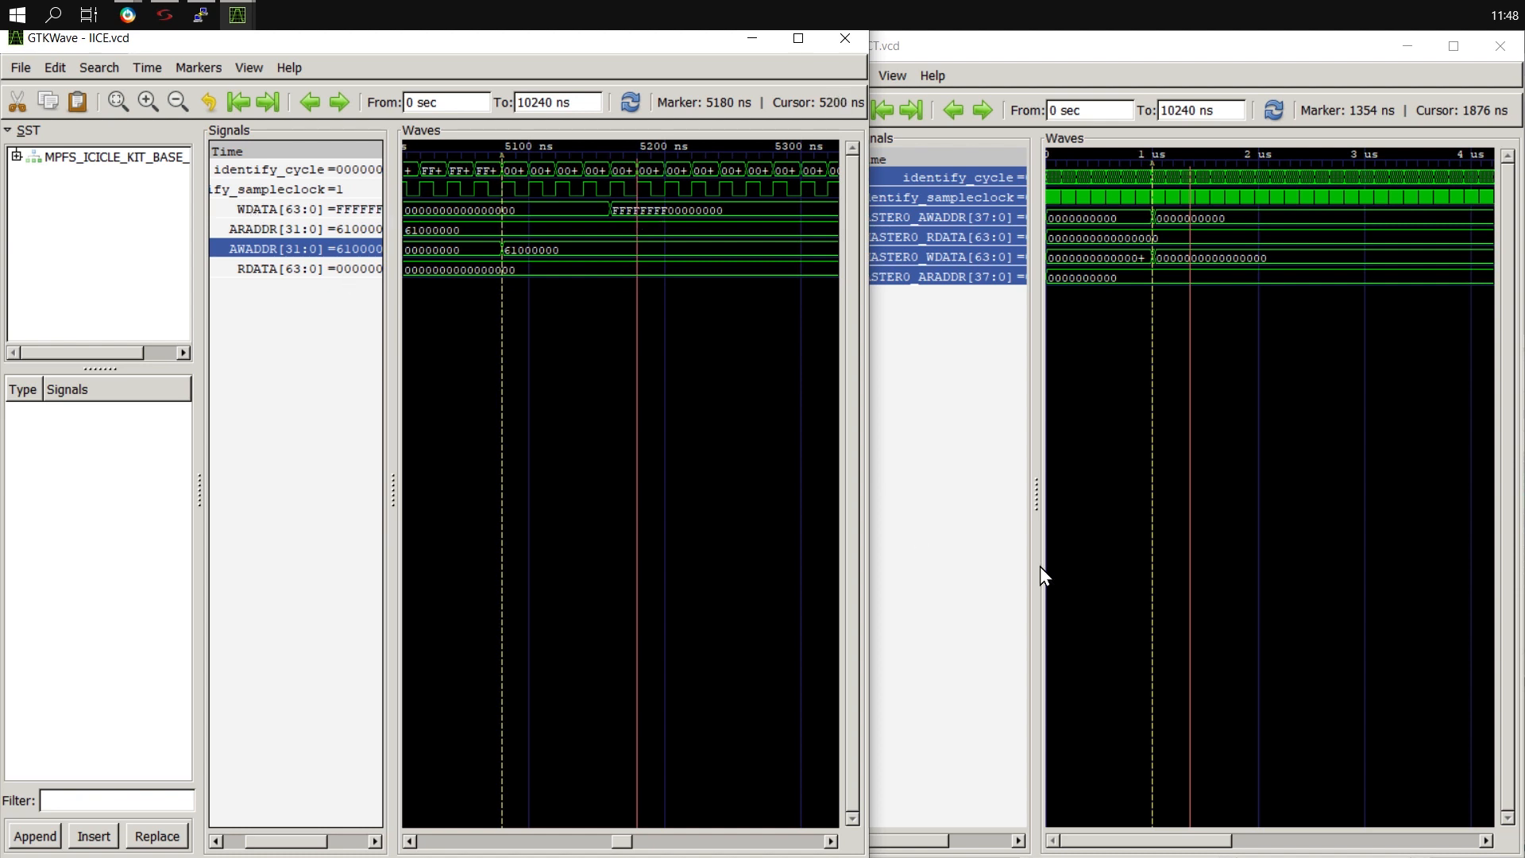
- Examine MASTER0_AWADDR and MASTER0_WDATA around the 1 us trigger in MSS_to_AXIINTERCONNECT.vcd, and maximize that window again
{"action": "left_click", "coordinate": [1071, 347]}
{"action": "left_click", "coordinate": [1150, 242]}
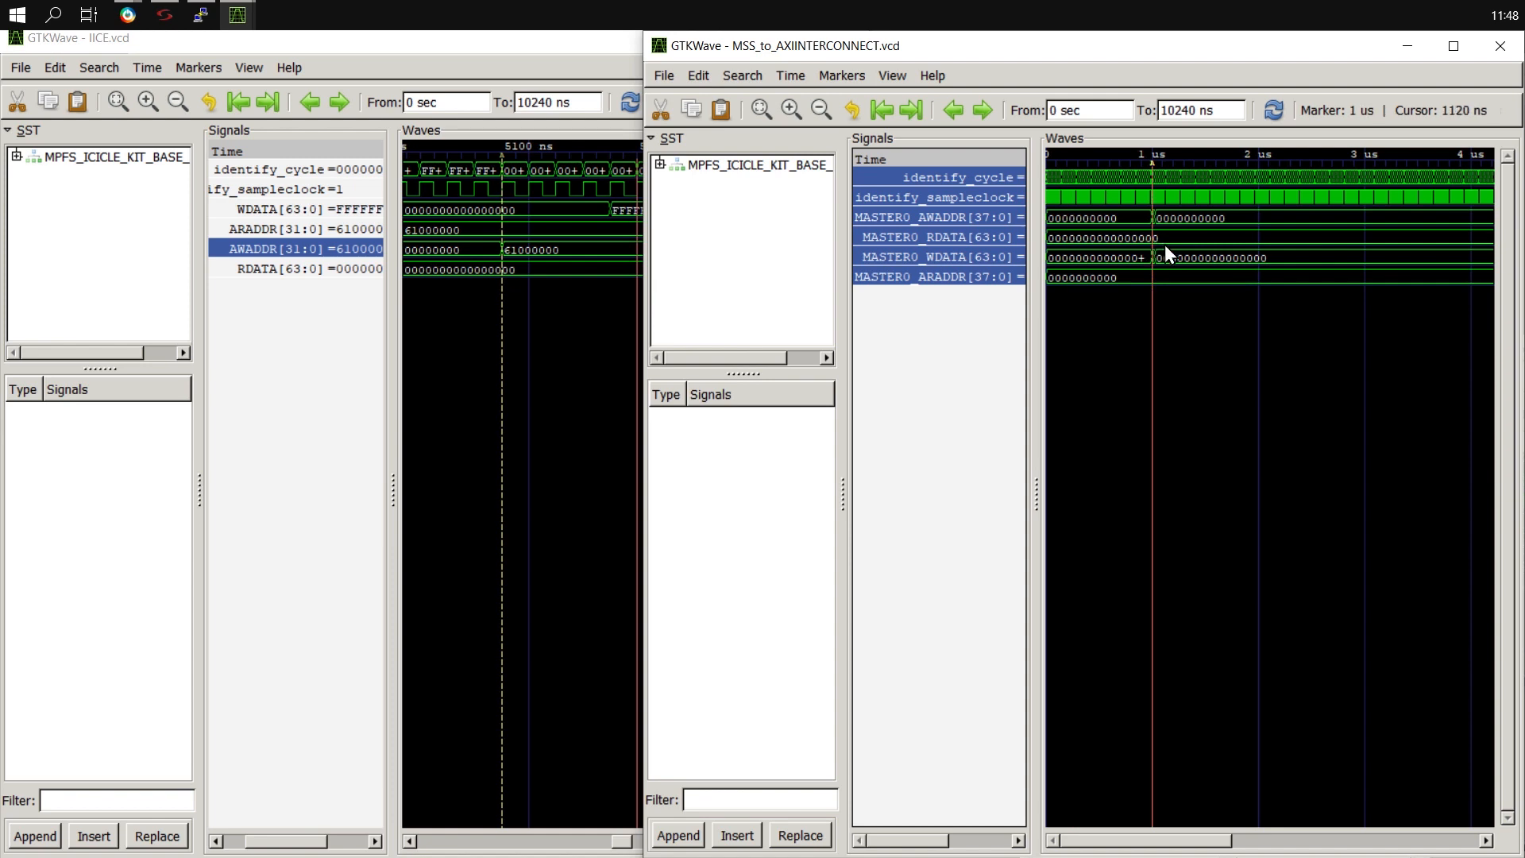
{"action": "scroll", "coordinate": [1145, 247], "scroll_direction": "up", "scroll_amount": 2, "text": "ctrl"}
{"action": "scroll", "coordinate": [1316, 235], "scroll_direction": "up", "scroll_amount": 2, "text": "ctrl"}
{"action": "scroll", "coordinate": [1234, 247], "scroll_direction": "up", "scroll_amount": 1, "text": "ctrl"}
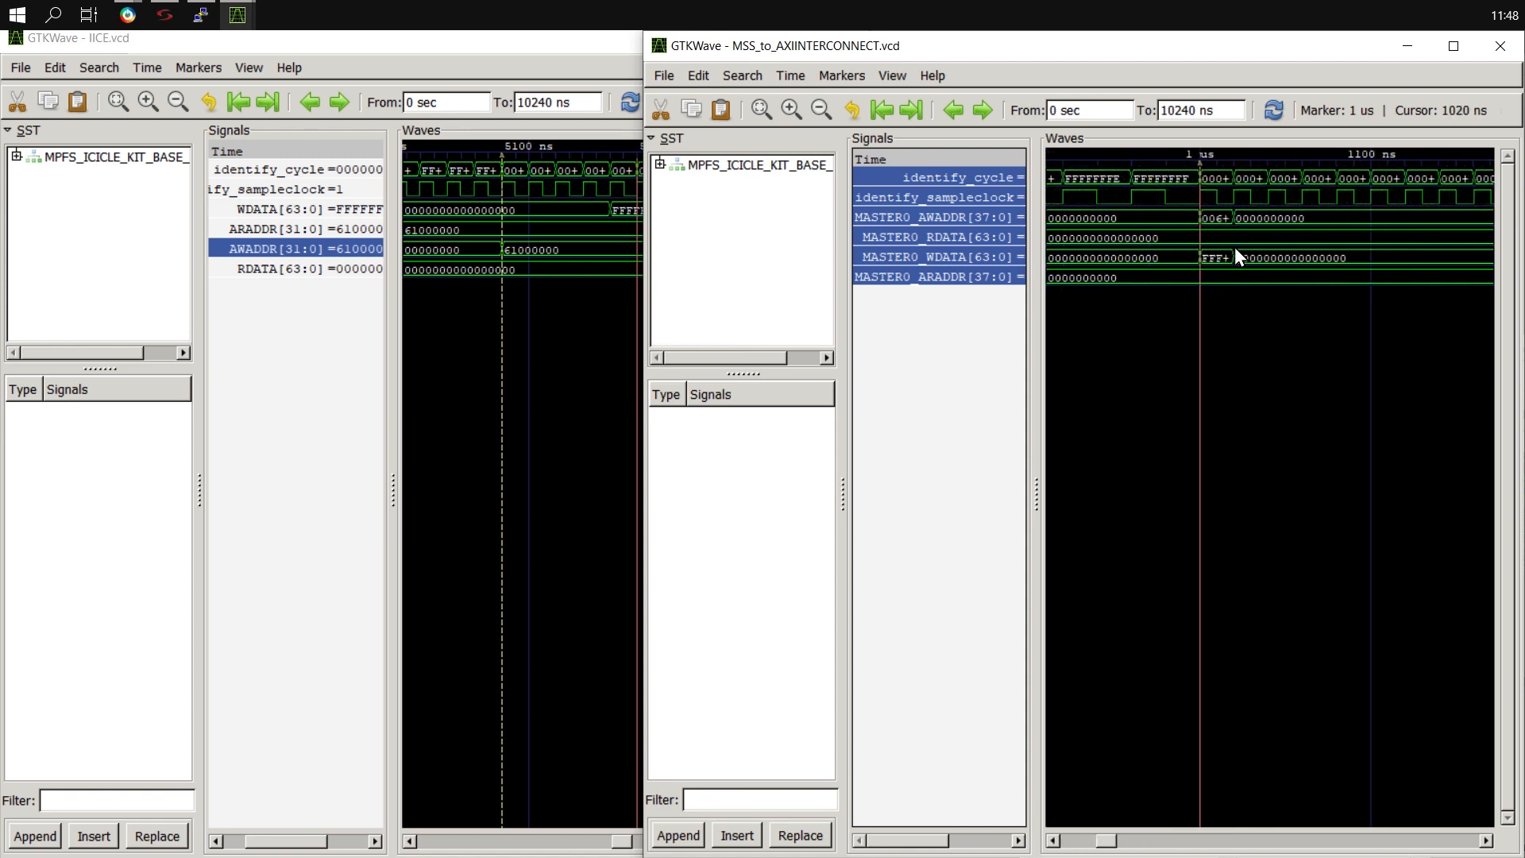
{"action": "scroll", "coordinate": [1231, 261], "scroll_direction": "up", "scroll_amount": 1, "text": "ctrl"}
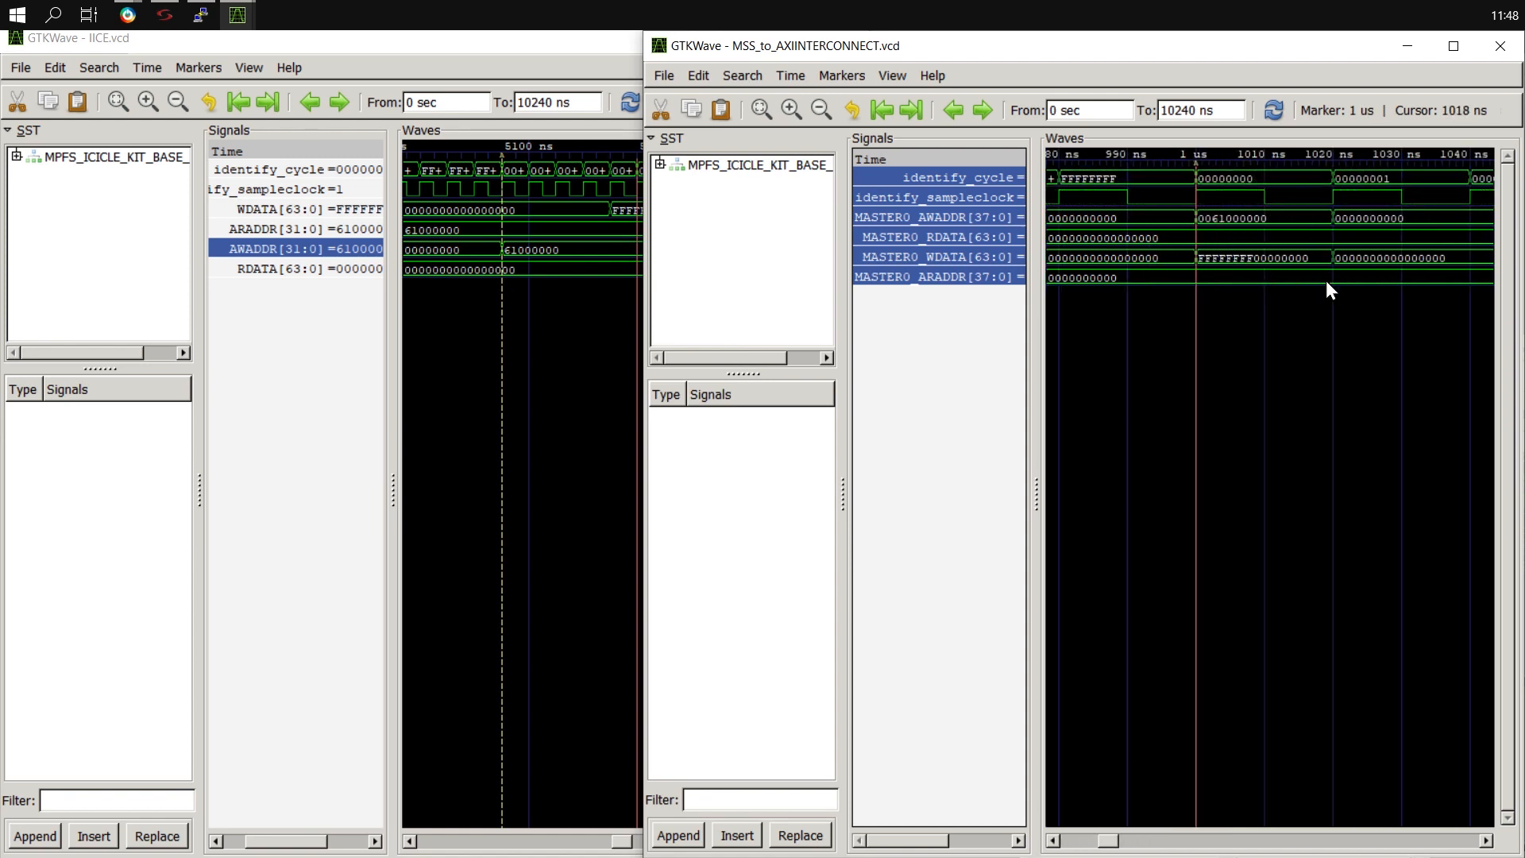
{"action": "left_click", "coordinate": [1279, 208]}
{"action": "left_click", "coordinate": [977, 217]}
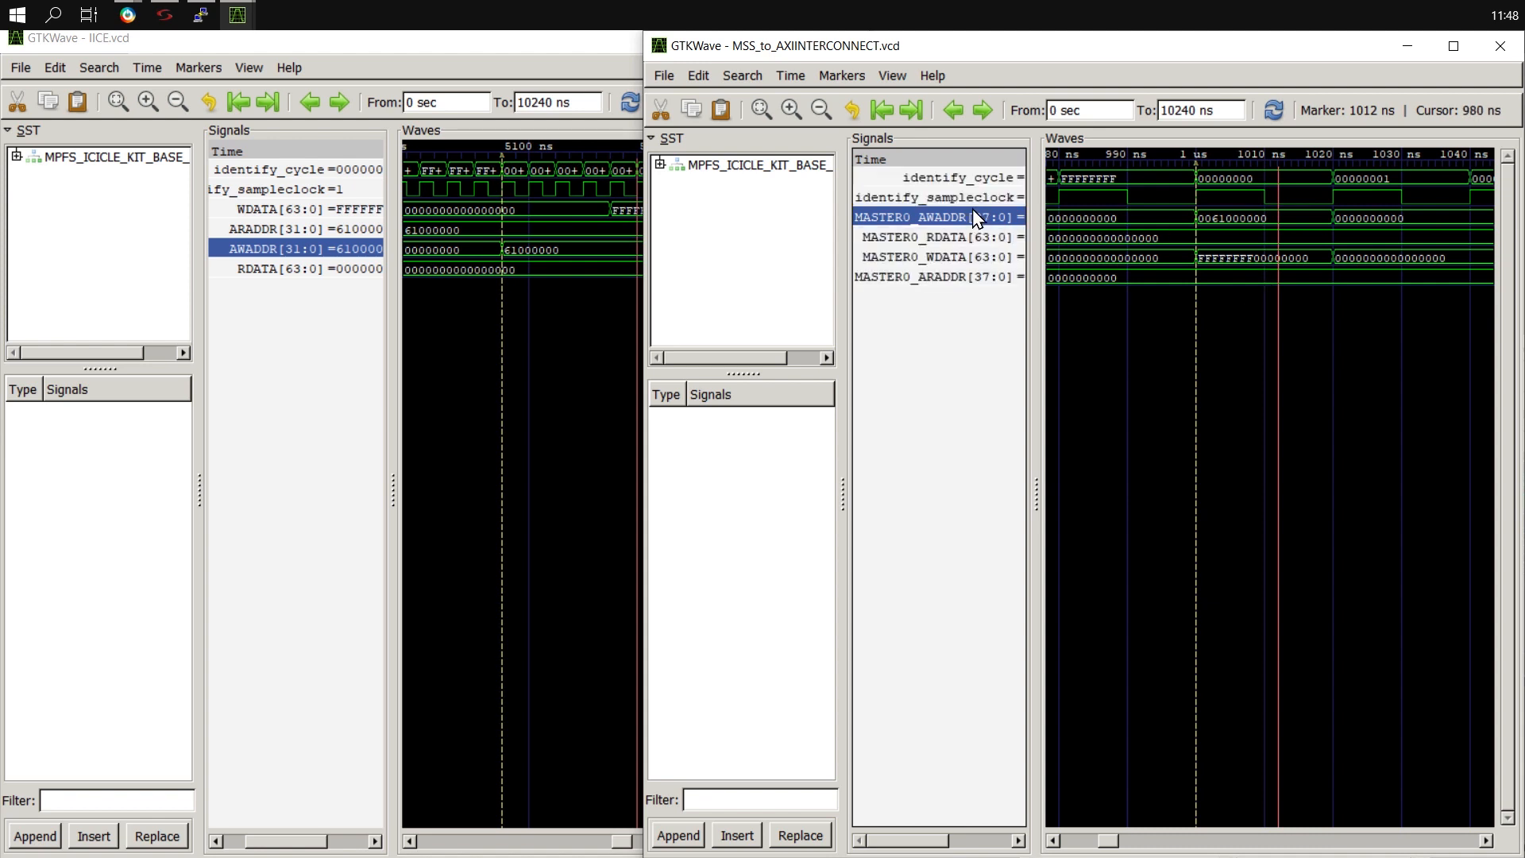
{"action": "left_click", "coordinate": [1250, 216]}
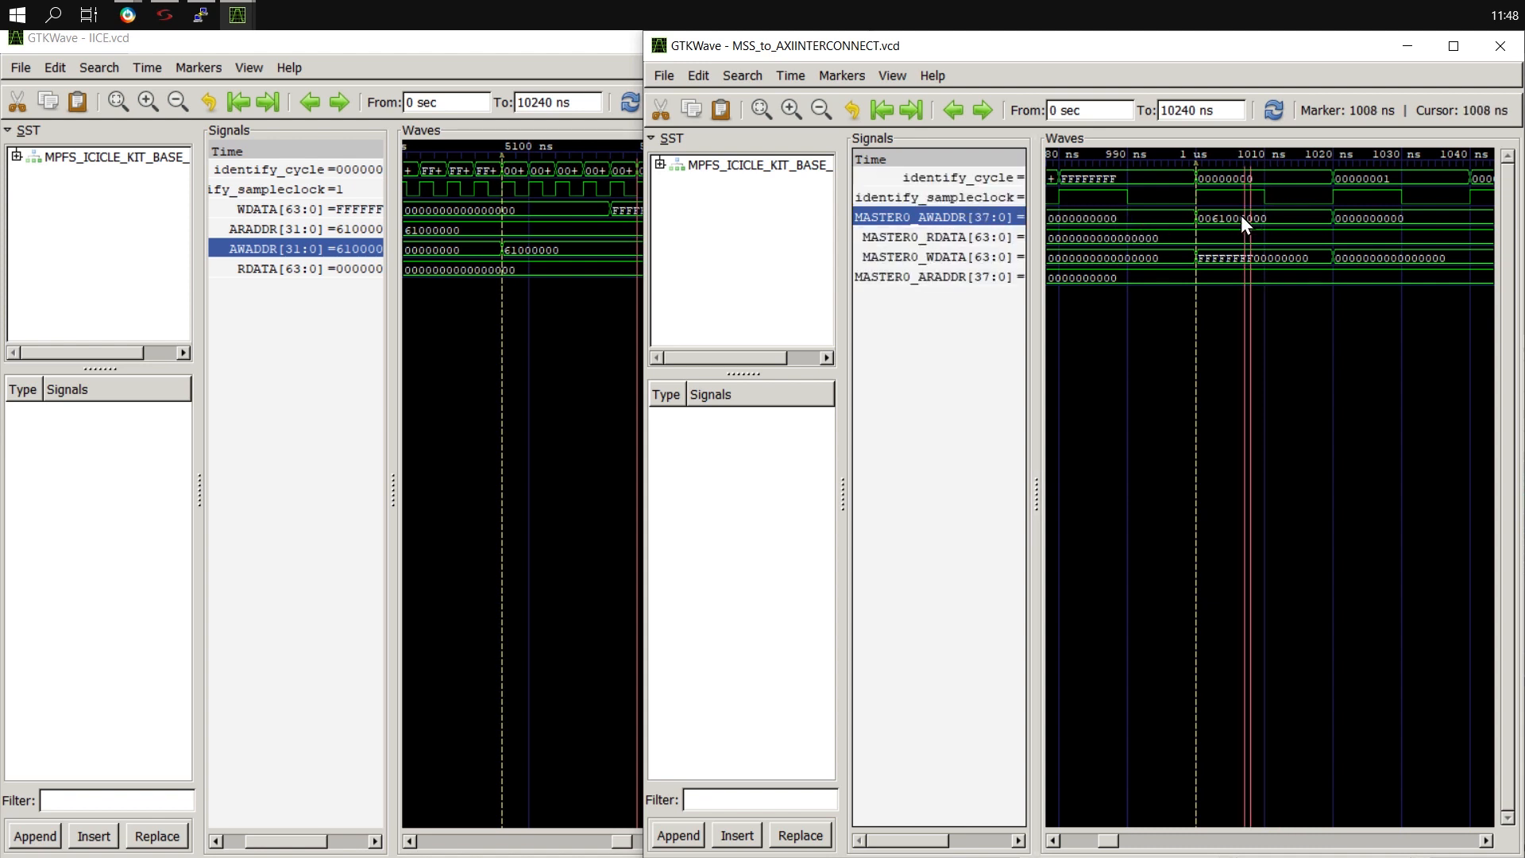
{"action": "left_click", "coordinate": [1204, 216]}
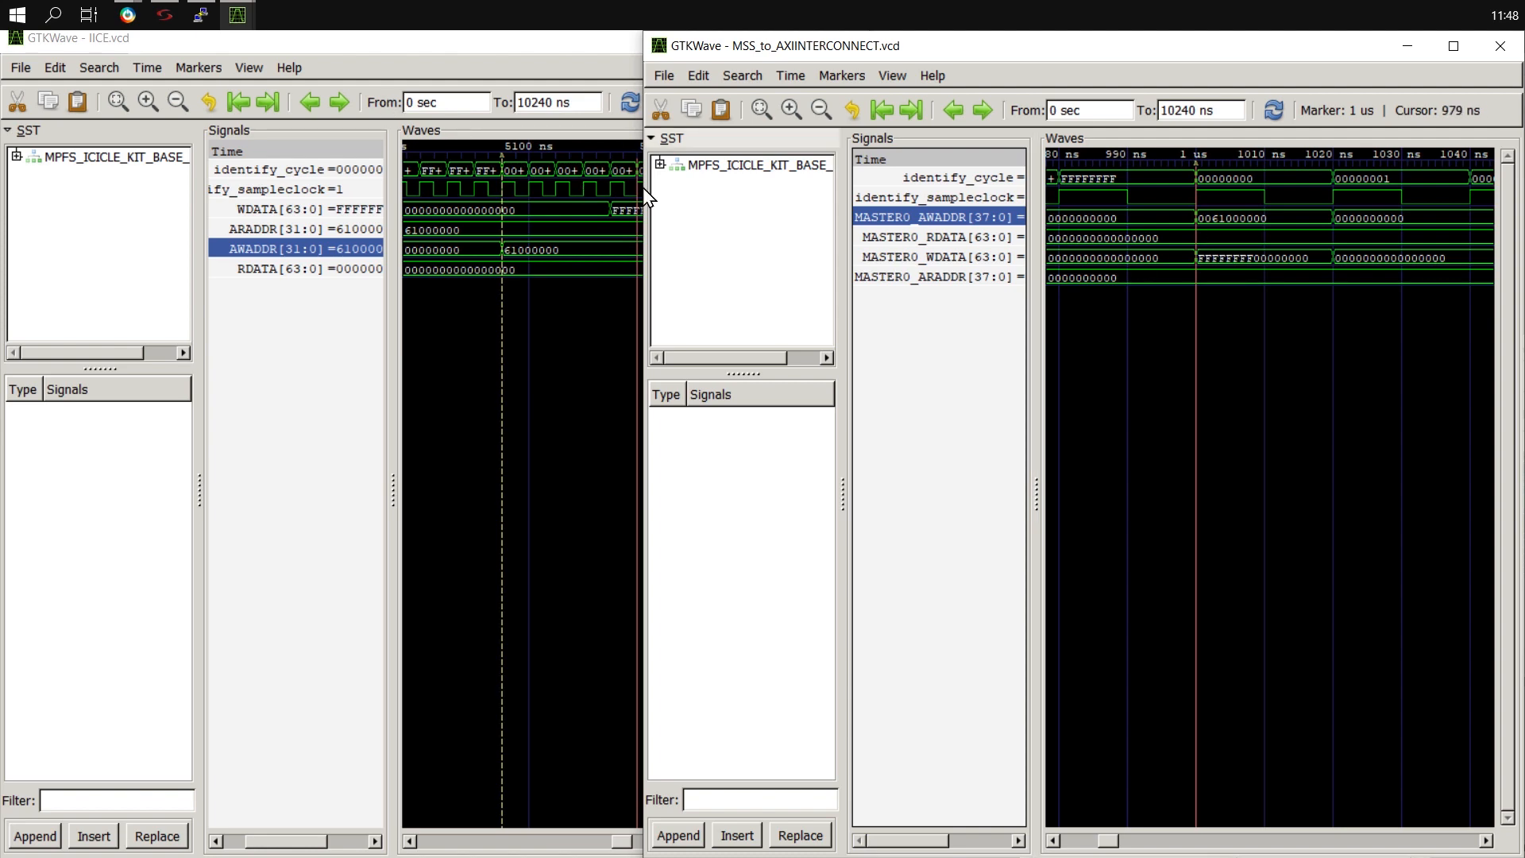
{"action": "left_click_drag", "start_coordinate": [776, 47], "coordinate": [196, 79]}
{"action": "left_click_drag", "start_coordinate": [603, 10], "coordinate": [604, 6]}
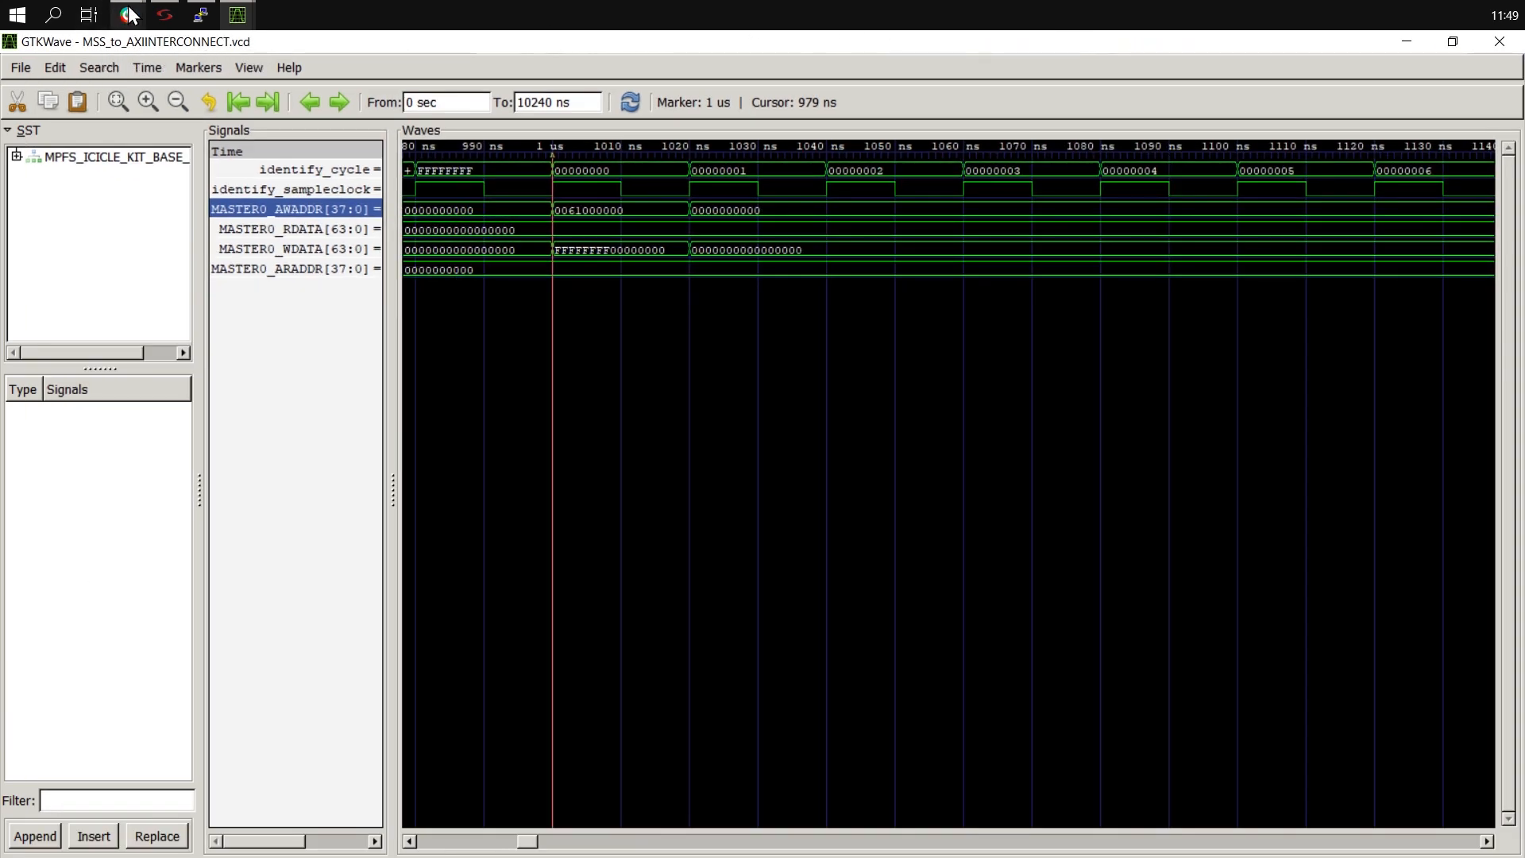
- Switch to Libero, close the memory map and view the FIC0_MASTER block with its surrounding connections in the base design
{"action": "mouse_move", "coordinate": [137, 12]}
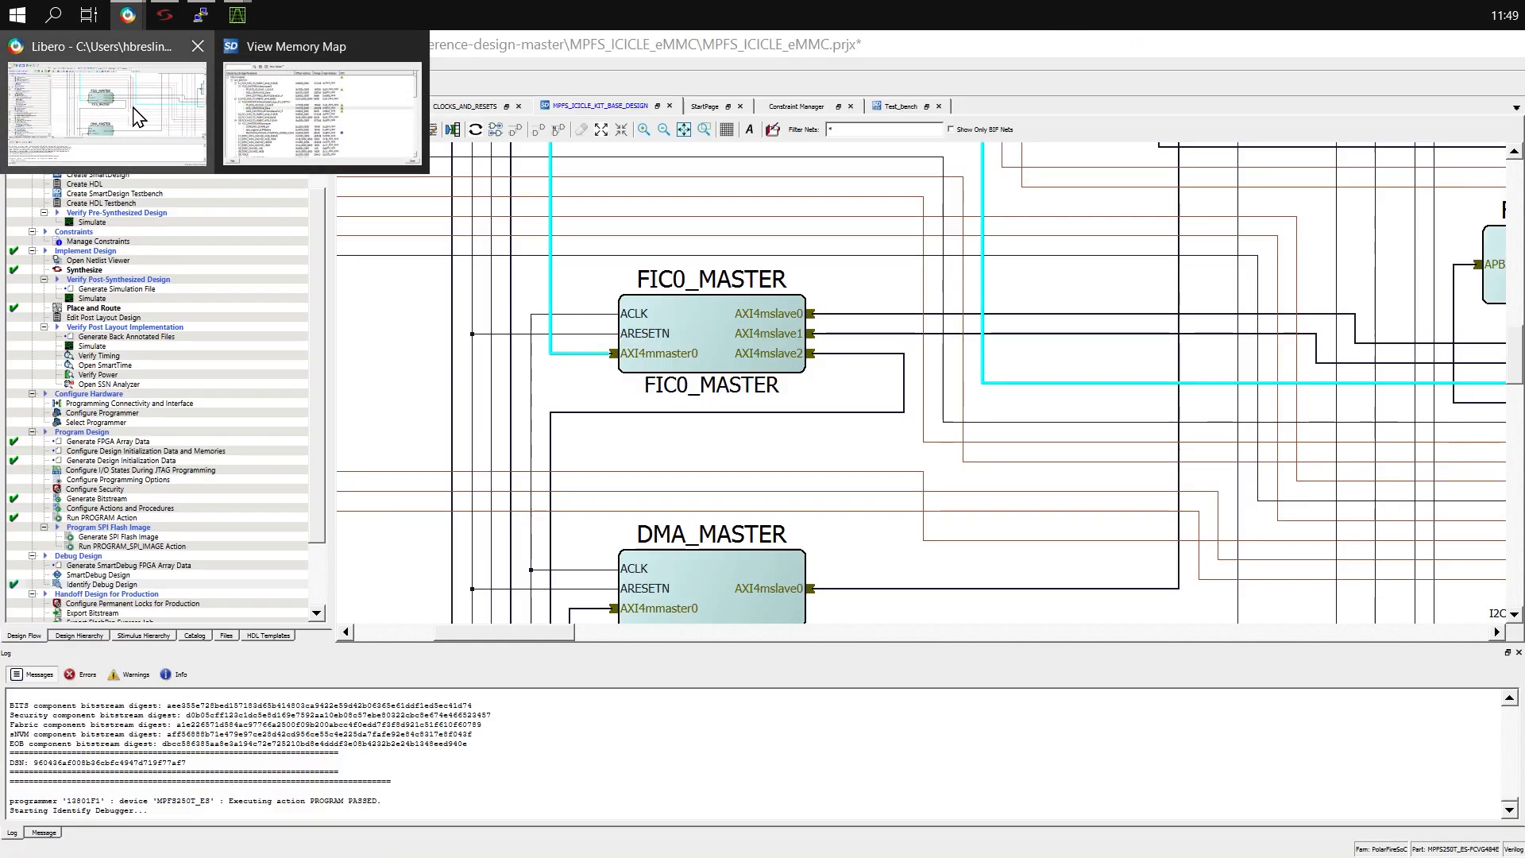
{"action": "left_click", "coordinate": [264, 144]}
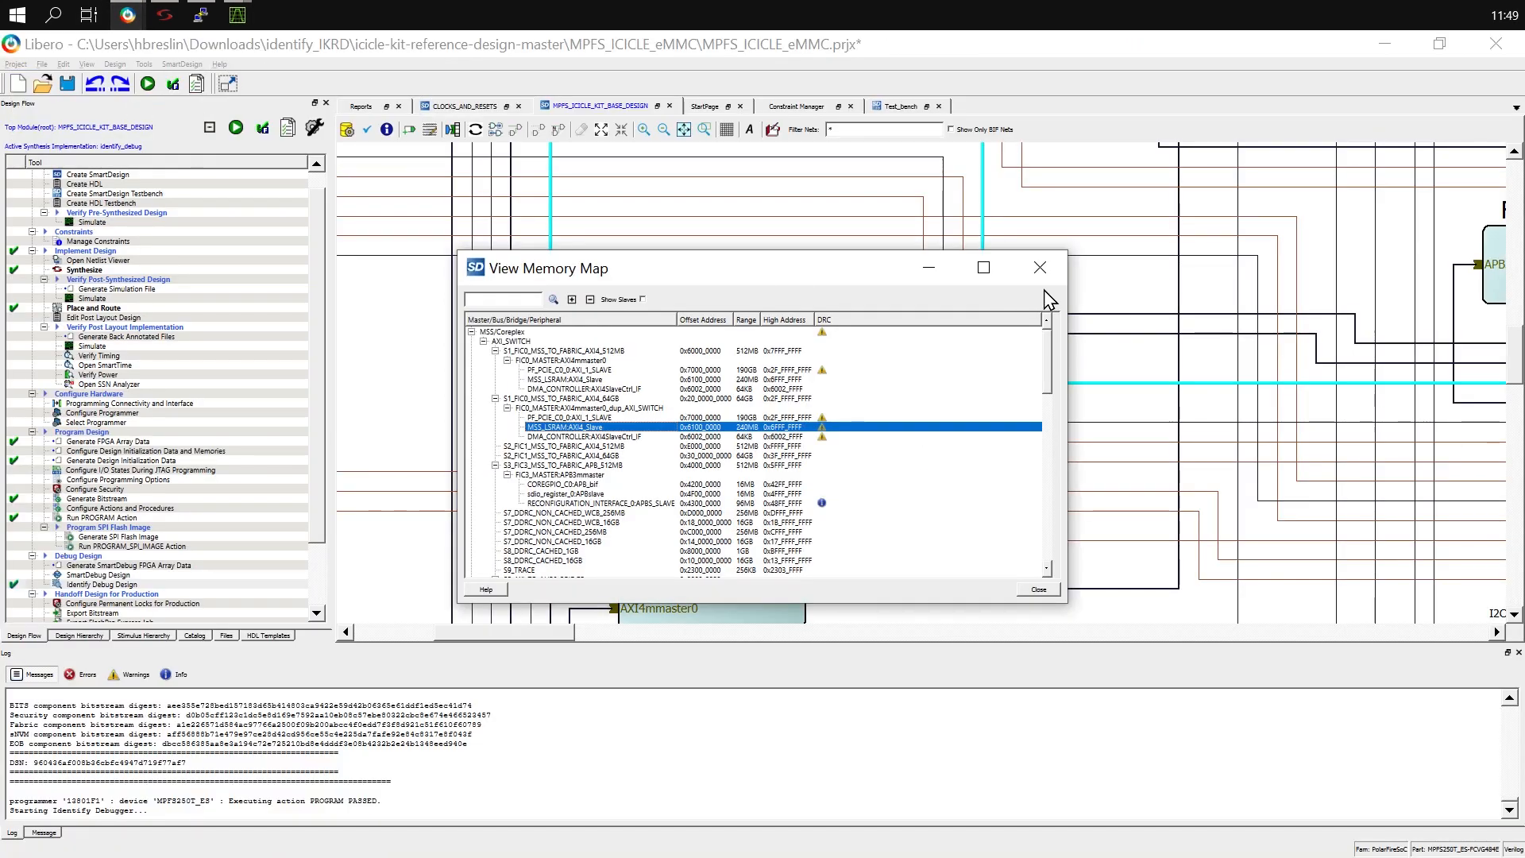
{"action": "left_click", "coordinate": [1050, 279]}
{"action": "scroll", "coordinate": [727, 384], "scroll_direction": "down", "scroll_amount": 3, "text": "ctrl"}
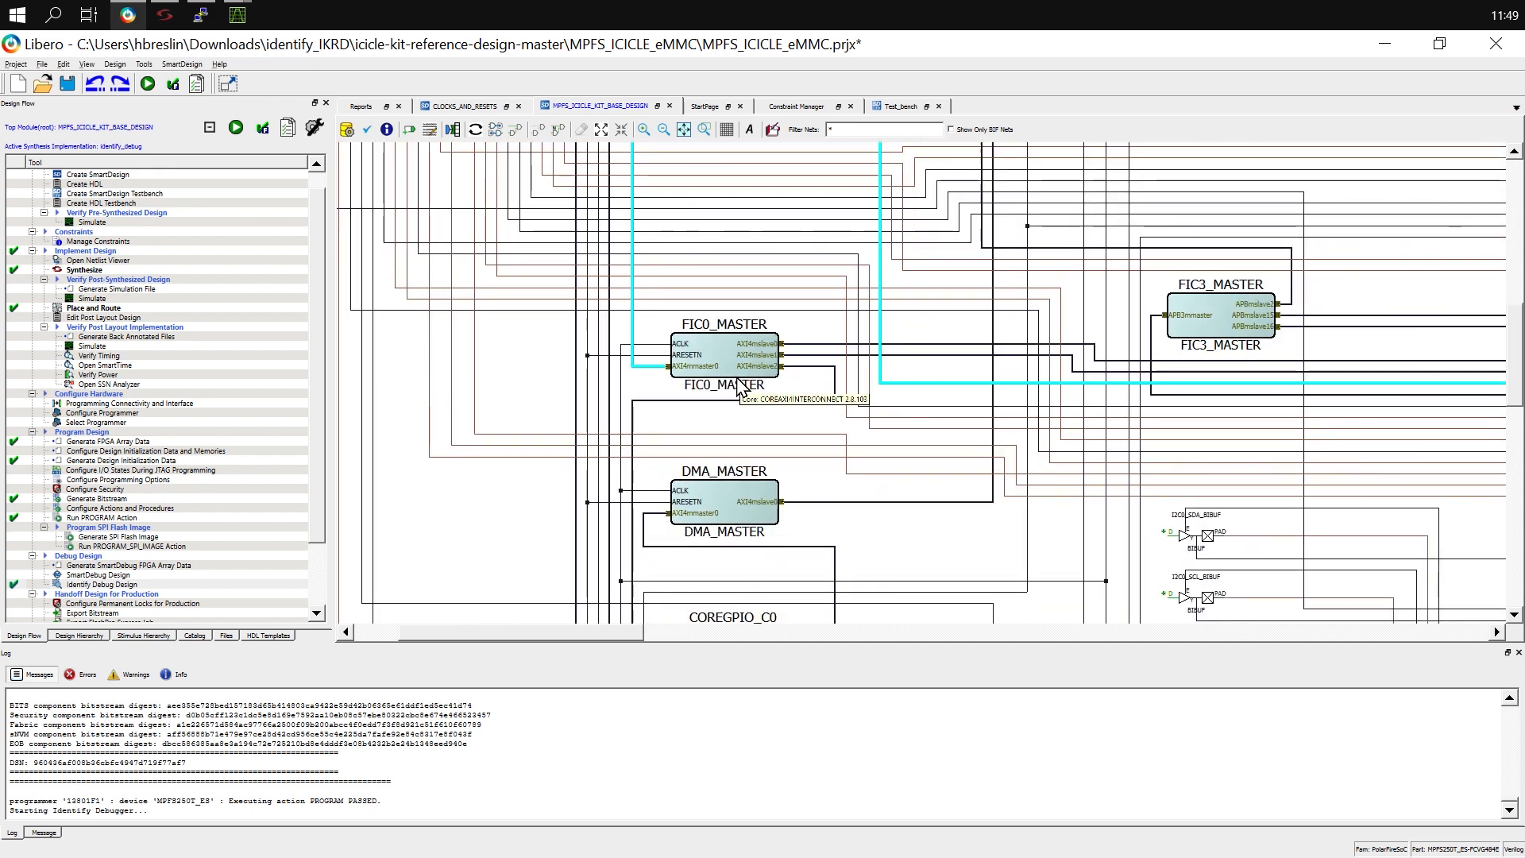
- Trace the highlighted AXI connection between the FIC0_MASTER block and the MSS in the base design
{"action": "scroll", "coordinate": [892, 283], "scroll_direction": "down", "scroll_amount": 3, "text": "ctrl"}
{"action": "middle_click_drag", "start_coordinate": [993, 318], "coordinate": [626, 453]}
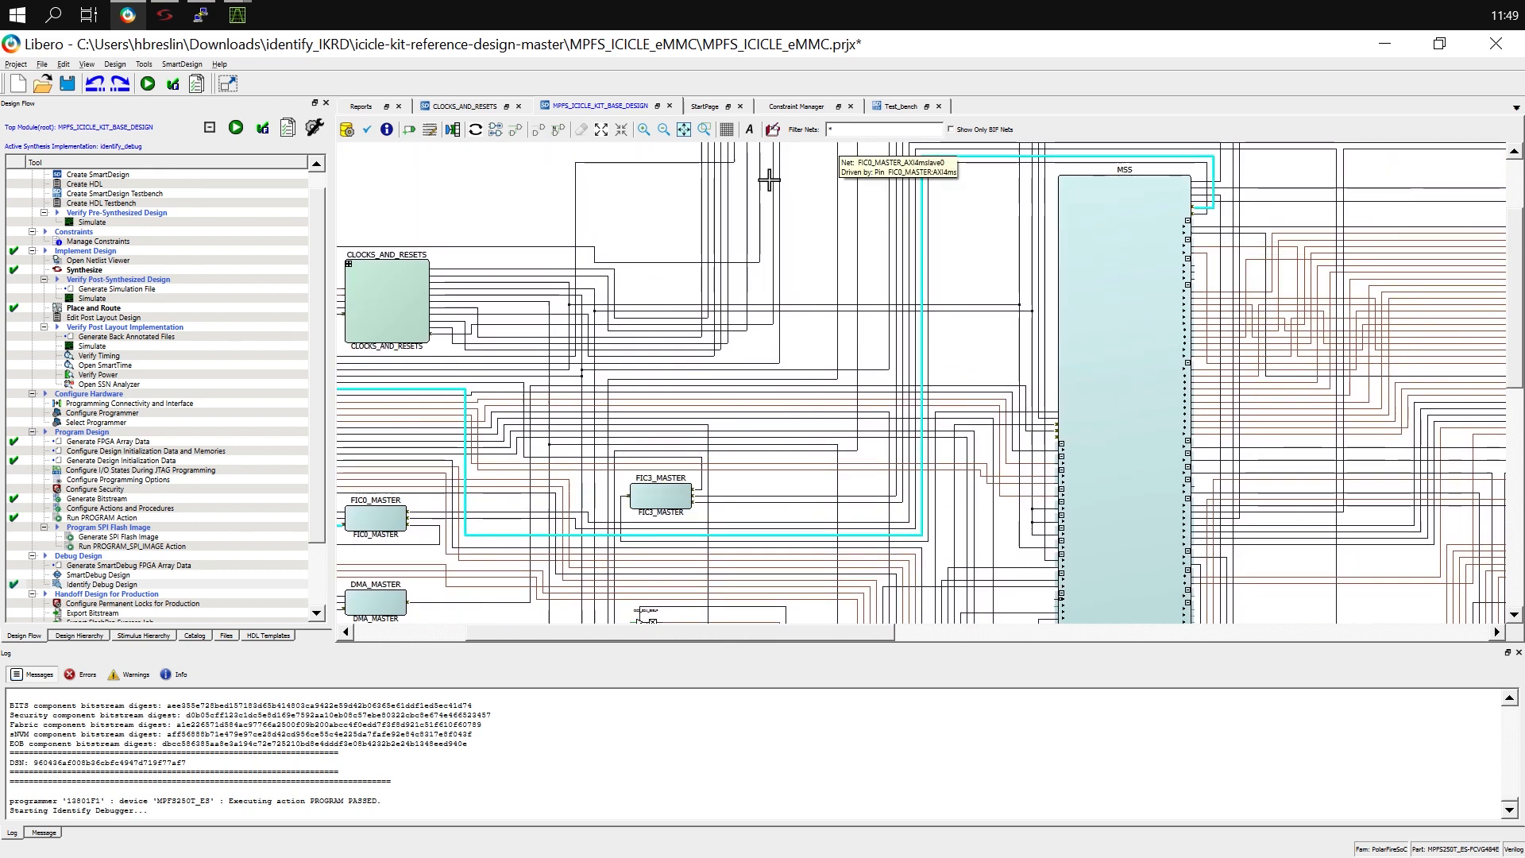
{"action": "middle_click_drag", "start_coordinate": [643, 358], "coordinate": [819, 351]}
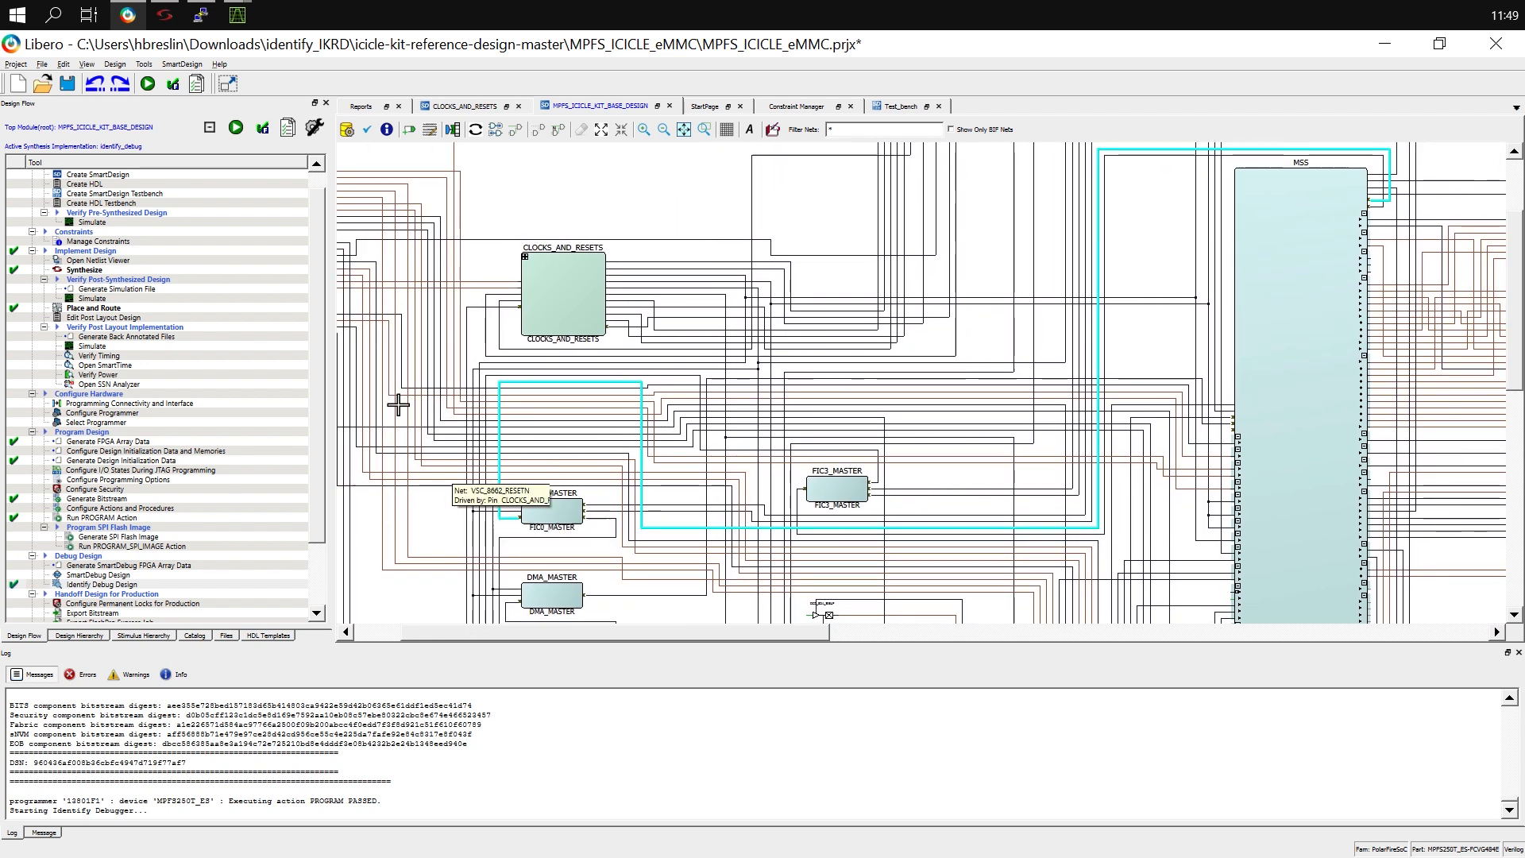
- Close the MSS_to_AXIINTERCONNECT.vcd waveform and review AWADDR and WDATA in IICE.vcd before returning to Libero
{"action": "mouse_move", "coordinate": [237, 15]}
{"action": "left_click", "coordinate": [262, 95]}
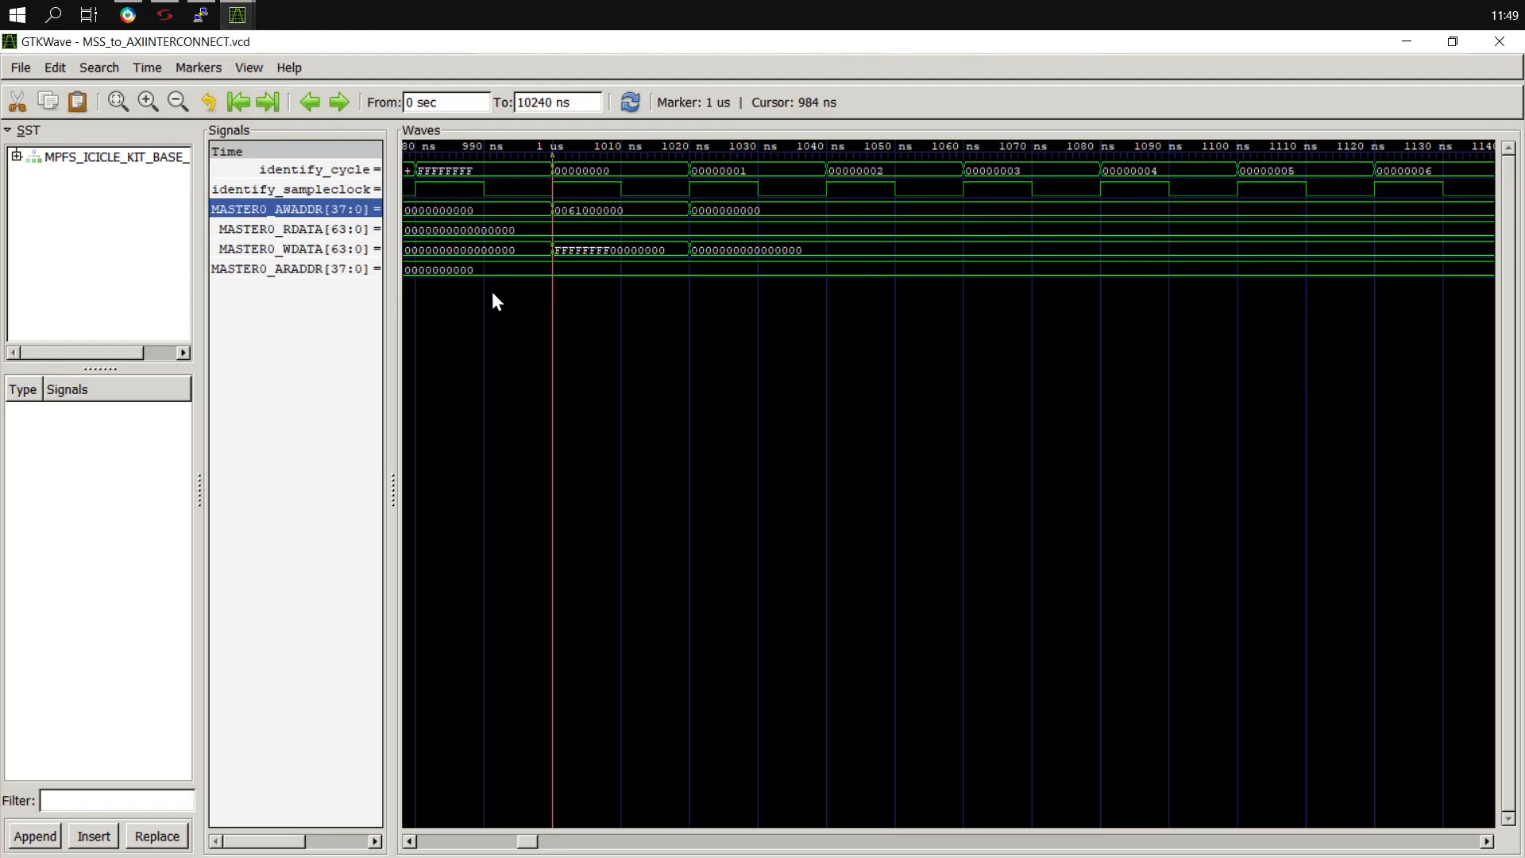
{"action": "left_click", "coordinate": [1499, 42]}
{"action": "left_click", "coordinate": [236, 15]}
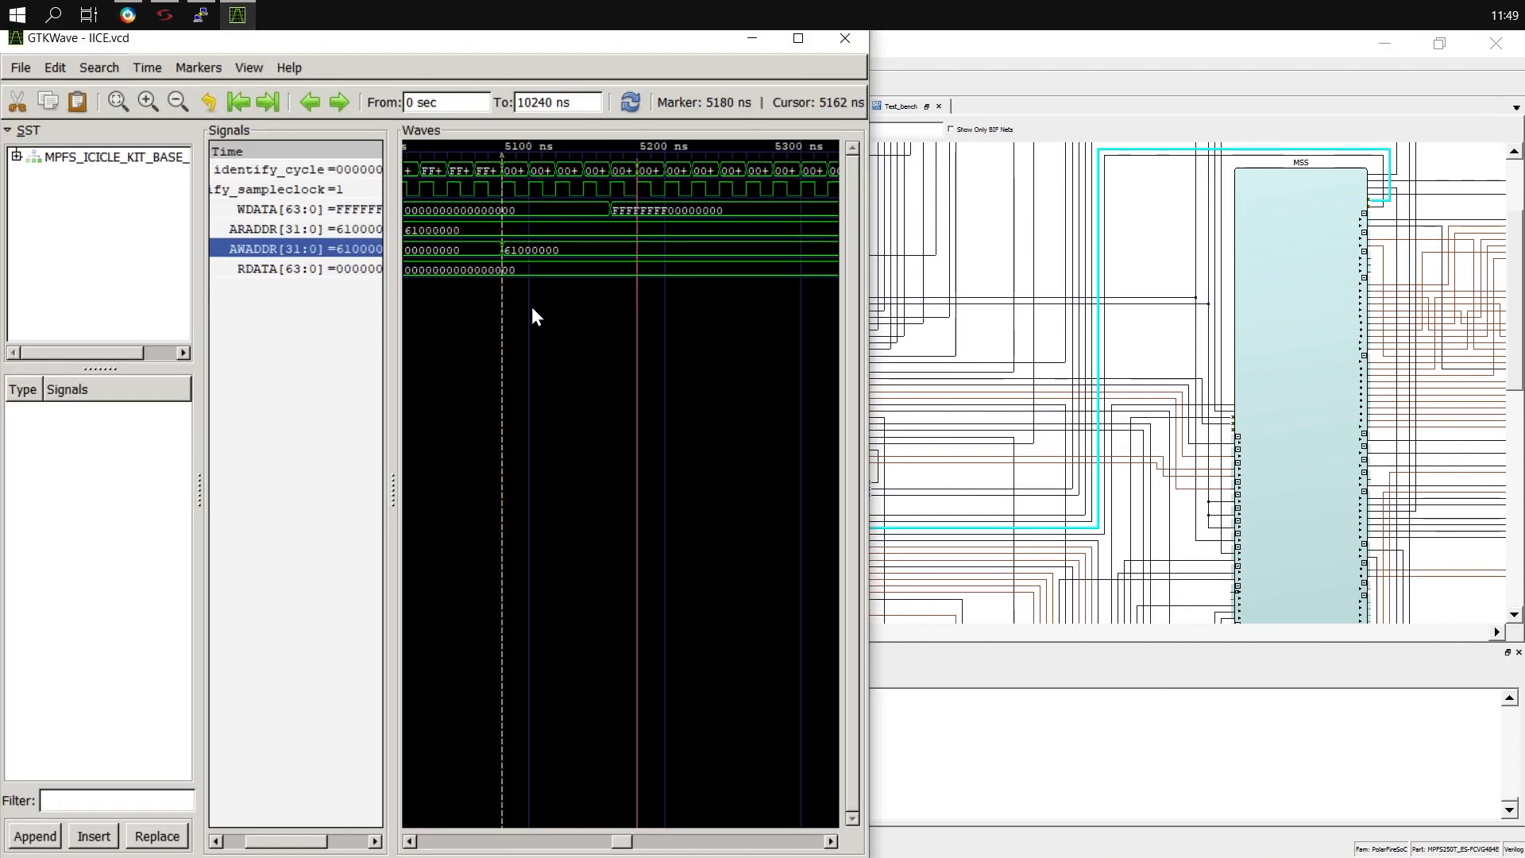
{"action": "left_click", "coordinate": [945, 44]}
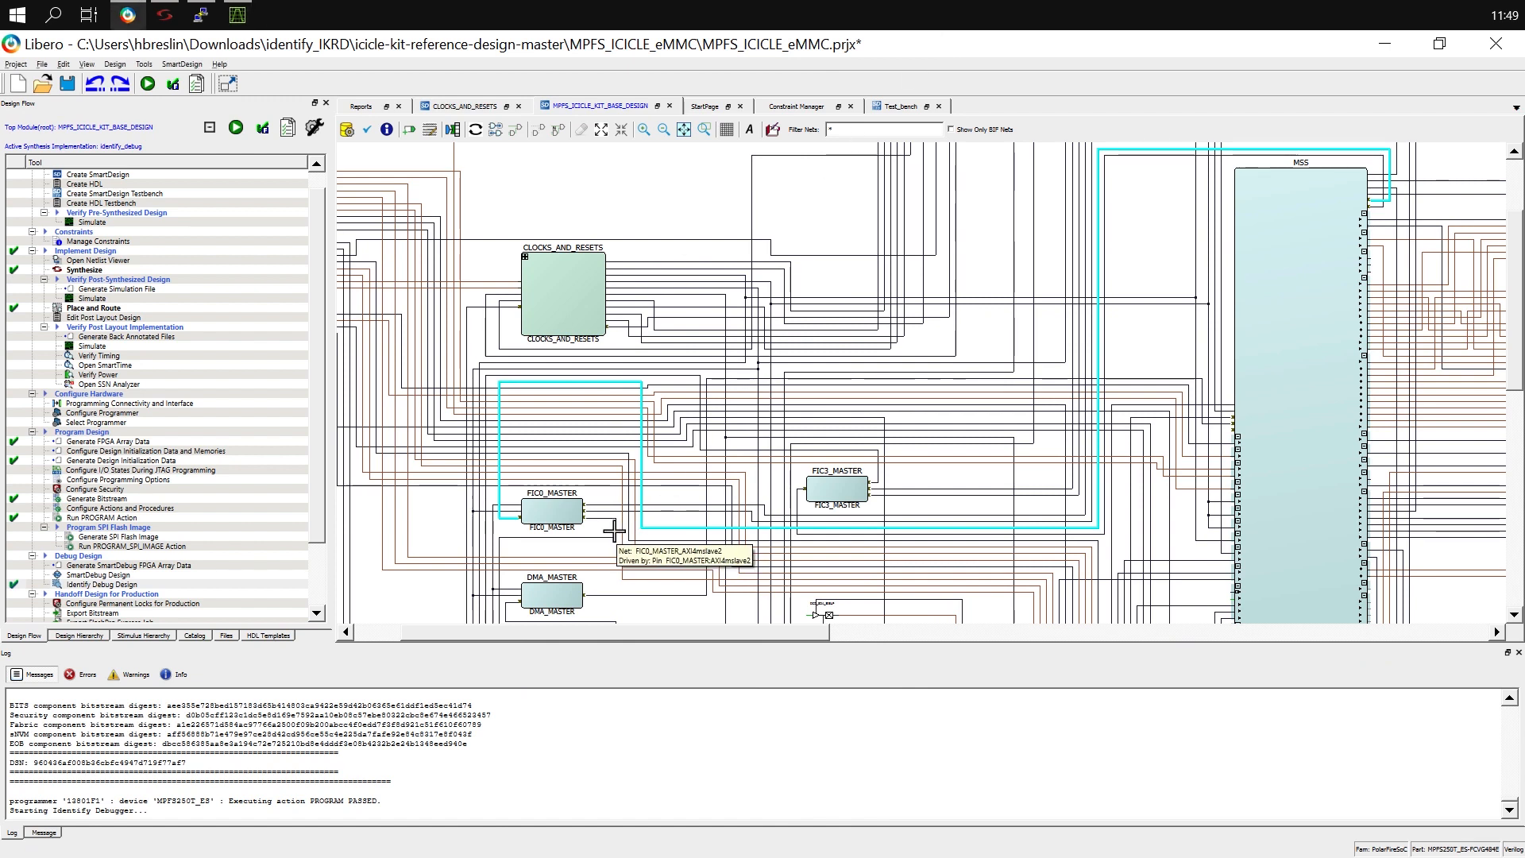
- Trace the net from the FIC0_MASTER slave port to the MSS_LSRAM block by highlighting it in the base design
{"action": "scroll", "coordinate": [612, 531], "scroll_direction": "up", "scroll_amount": 1, "text": "ctrl"}
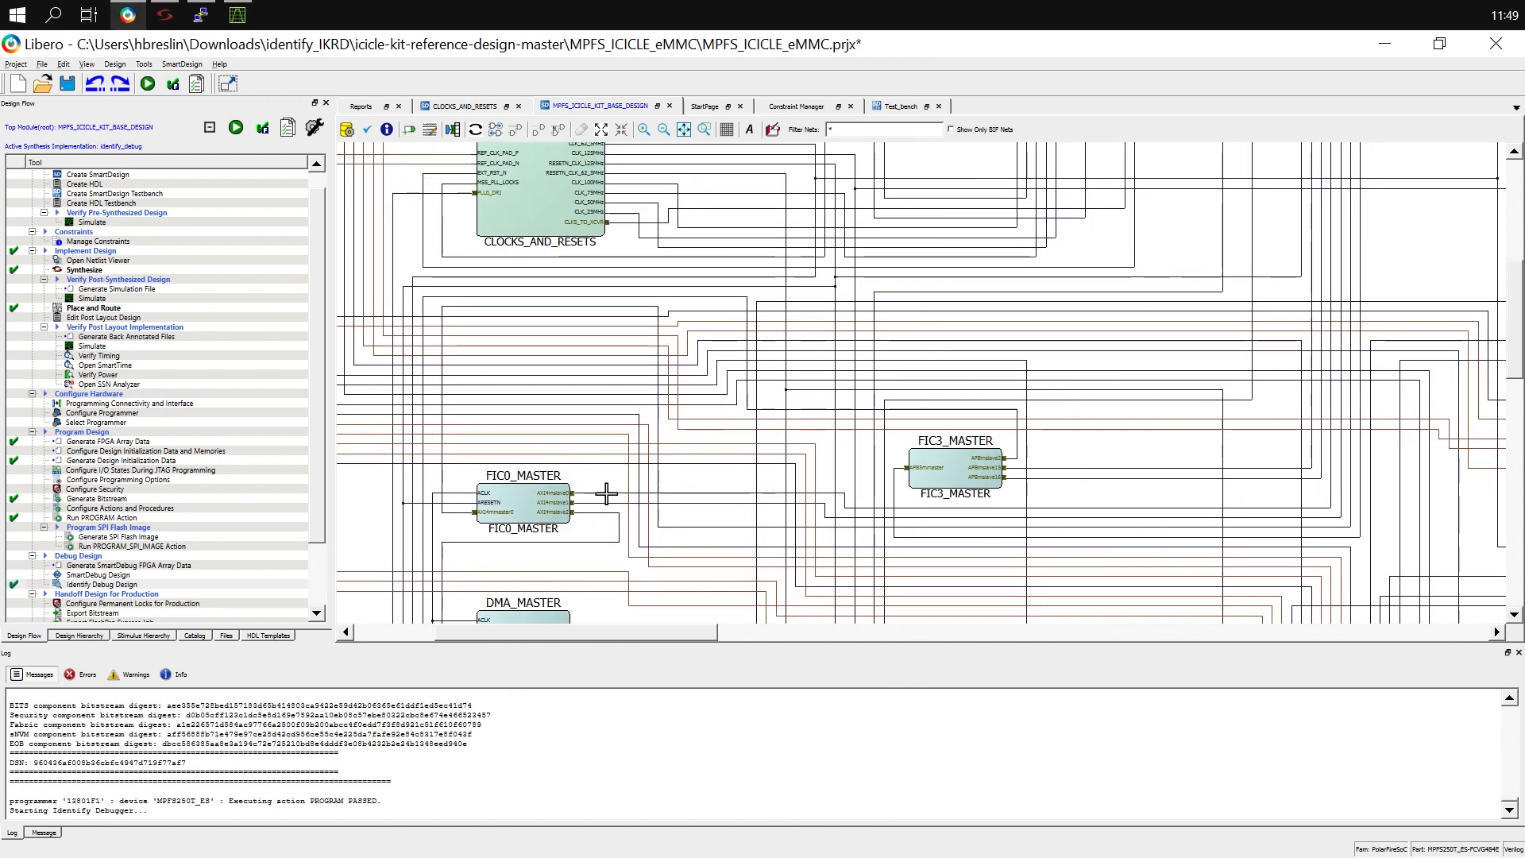
{"action": "scroll", "coordinate": [610, 496], "scroll_direction": "down", "scroll_amount": 2, "text": "ctrl"}
{"action": "scroll", "coordinate": [609, 497], "scroll_direction": "down", "scroll_amount": 2, "text": "ctrl"}
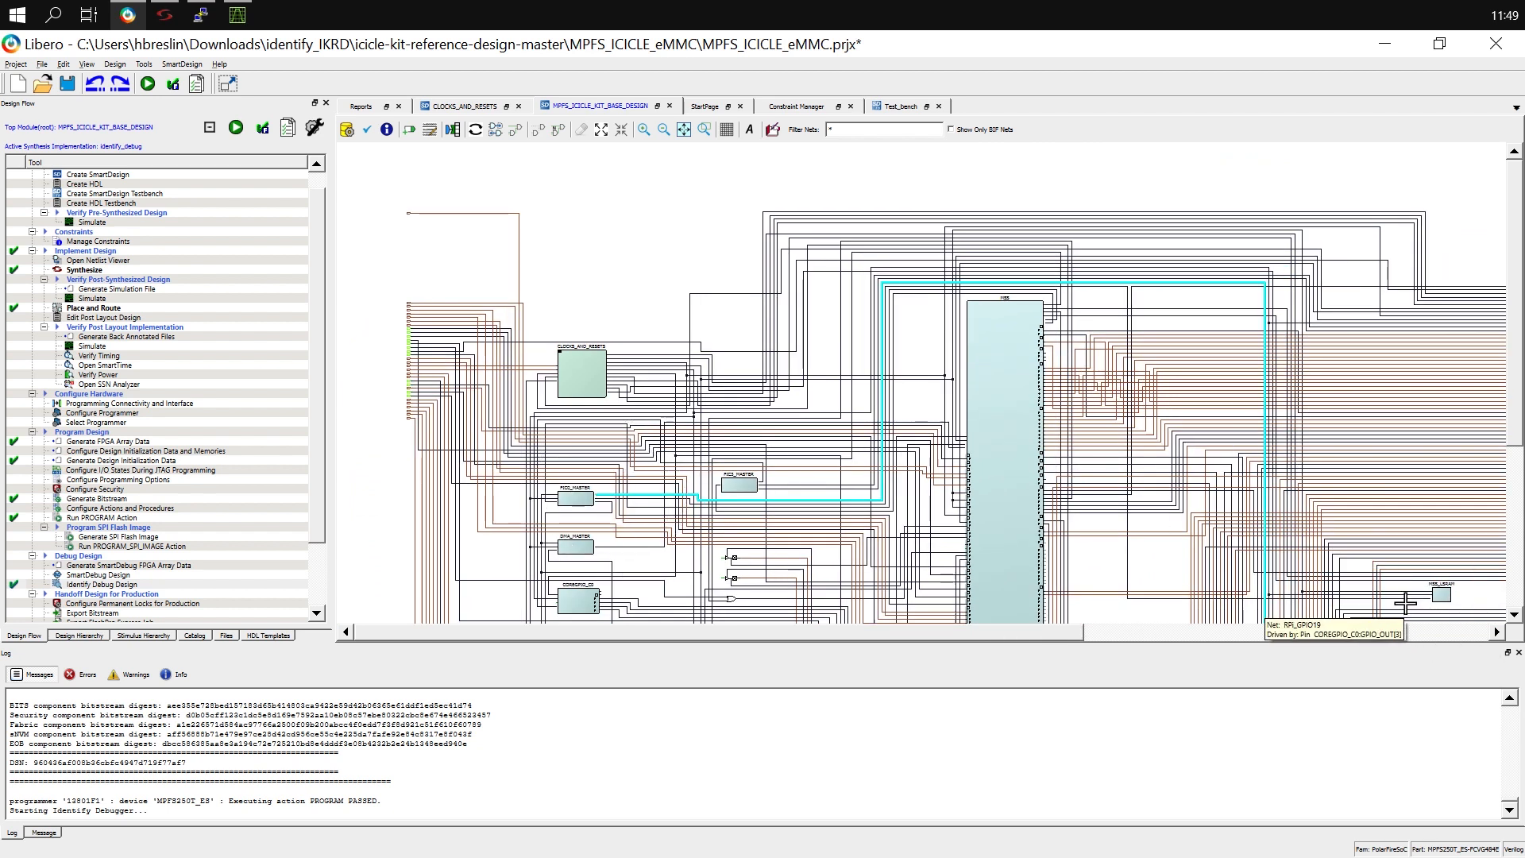
{"action": "left_click", "coordinate": [1404, 598]}
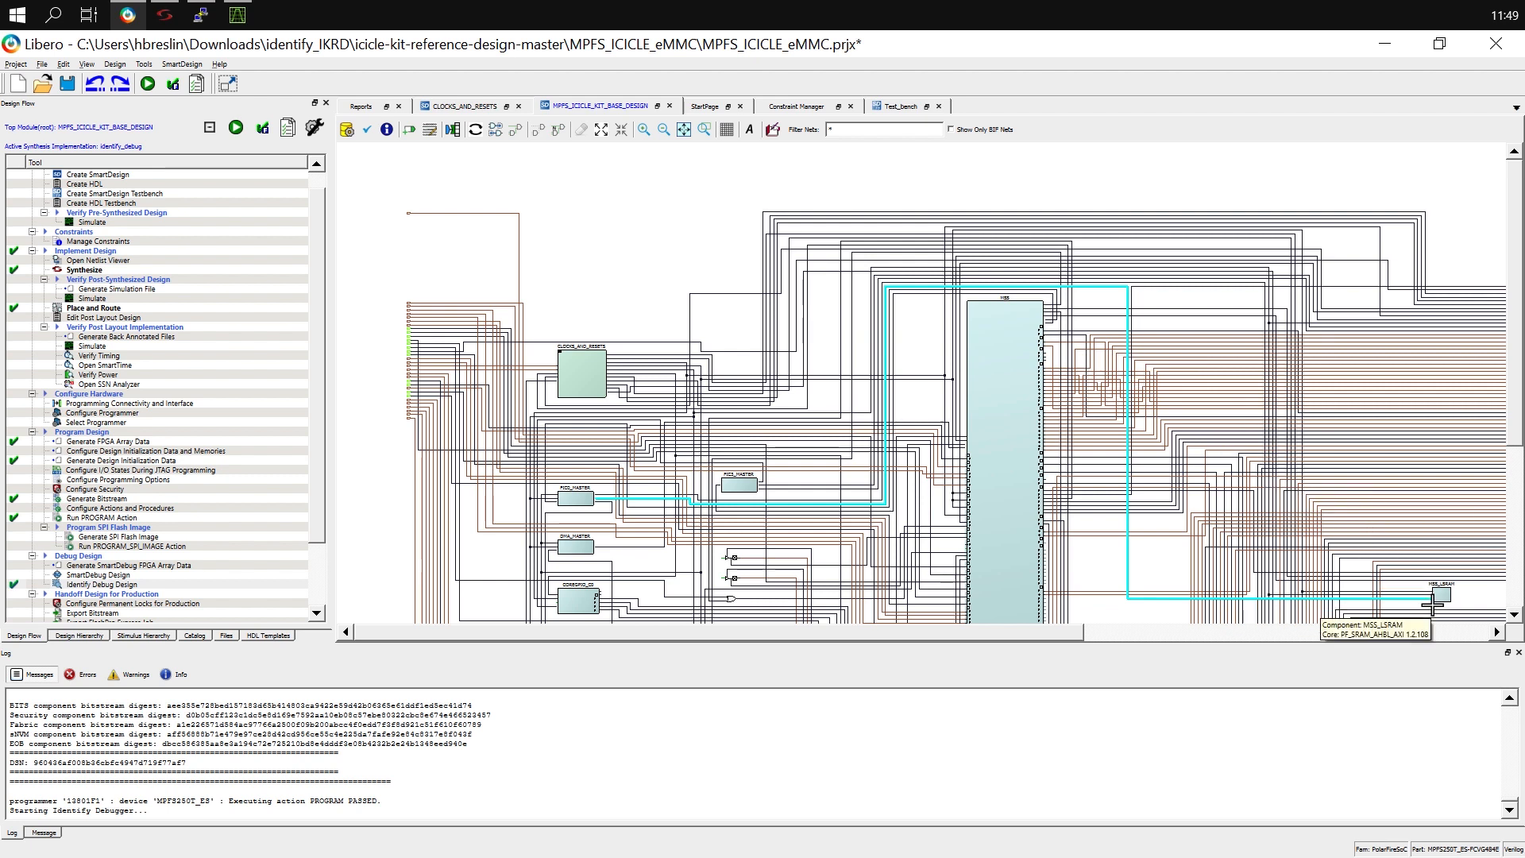
- Switch to the Identify Debugger and display the annotated FIC0_MASTER.v RTL for the MSS_to_AXIINTERCONNECT IICE
{"action": "left_click", "coordinate": [164, 11]}
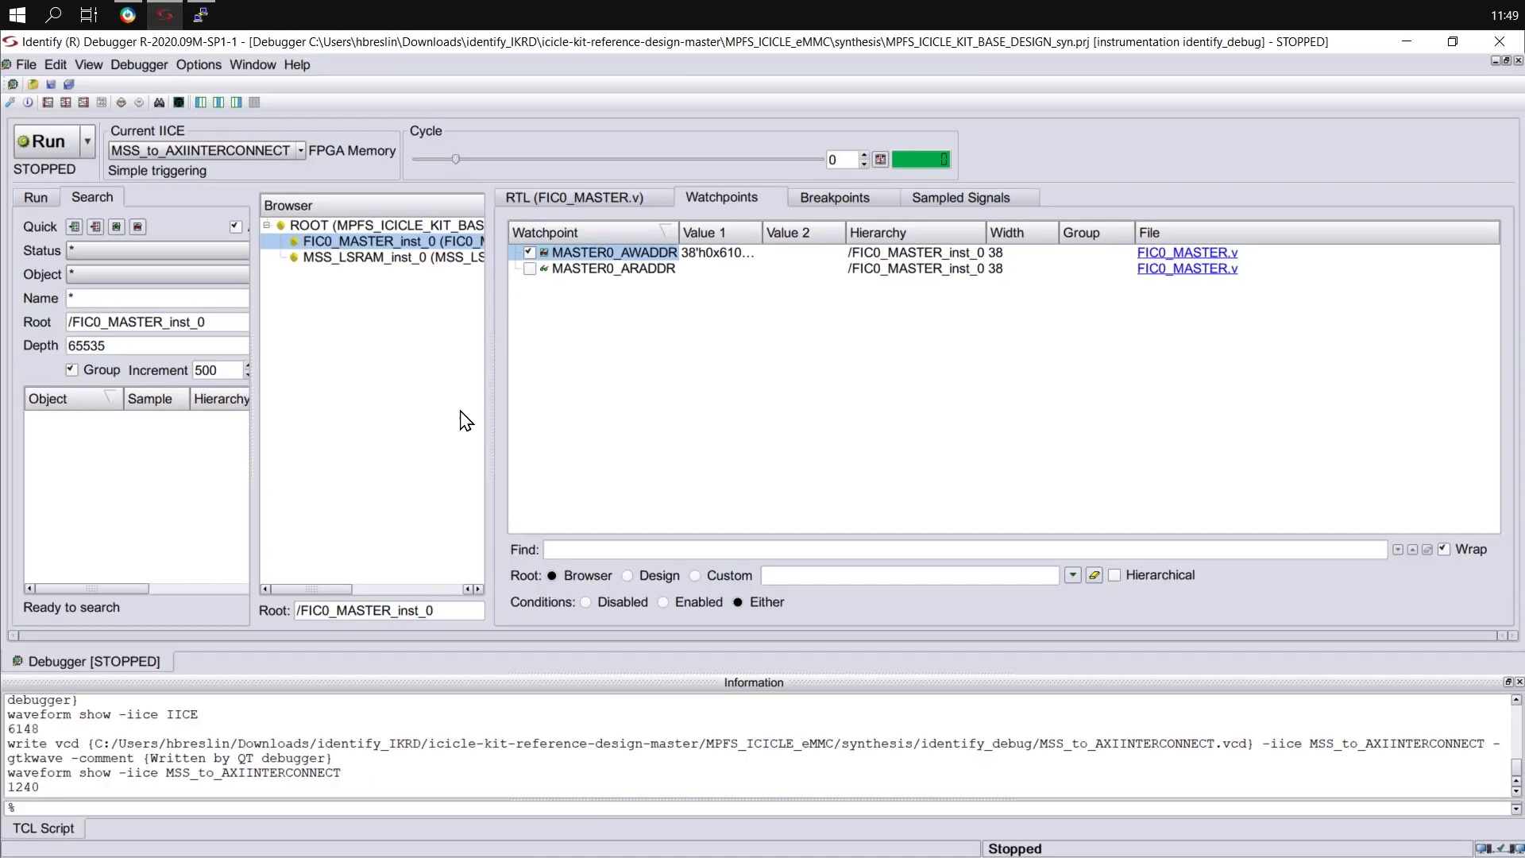
{"action": "left_click", "coordinate": [572, 200]}
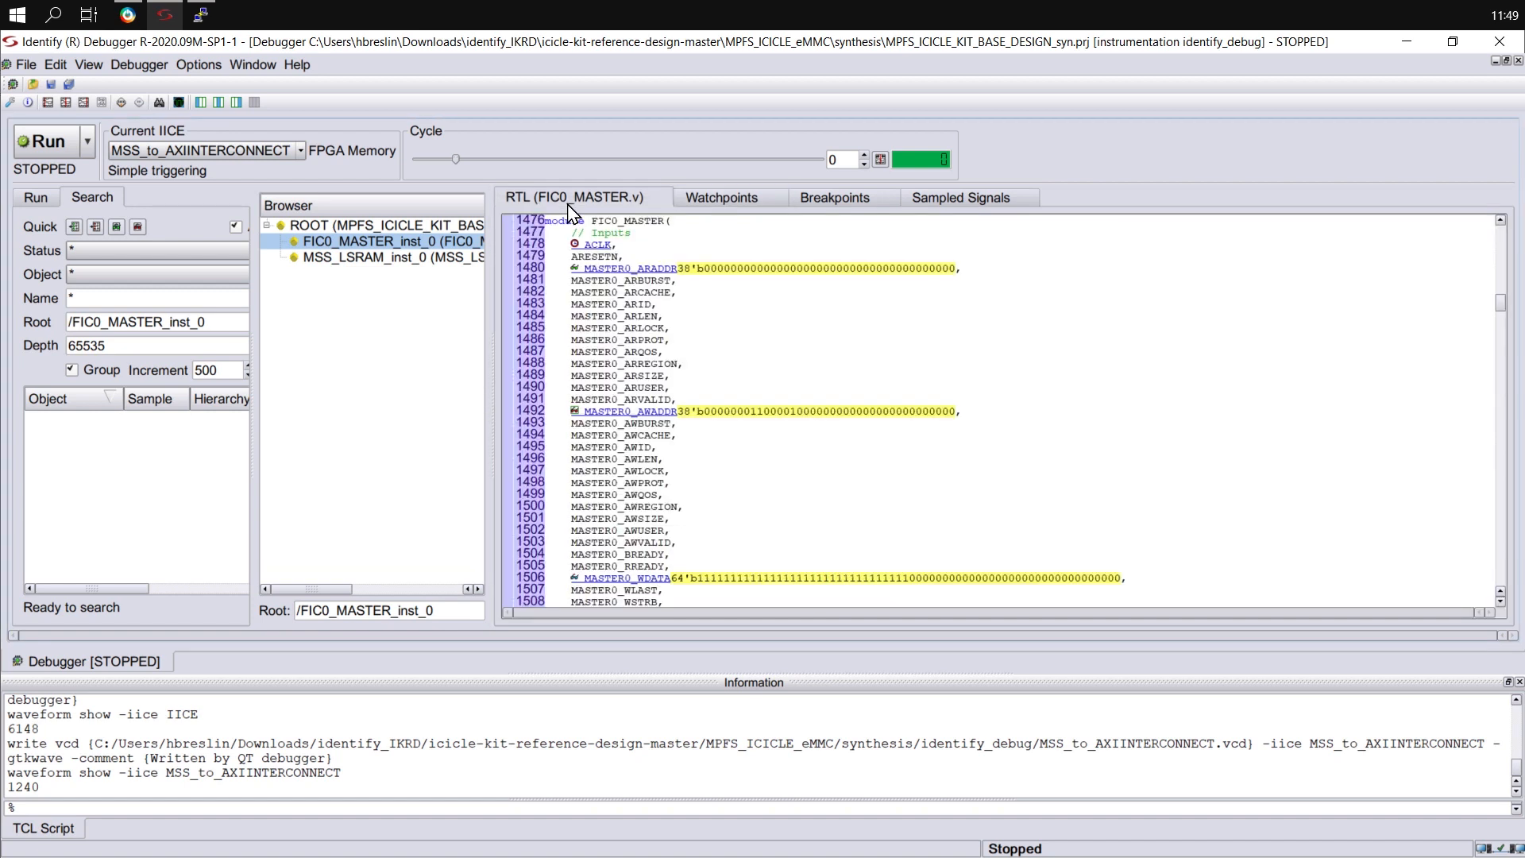